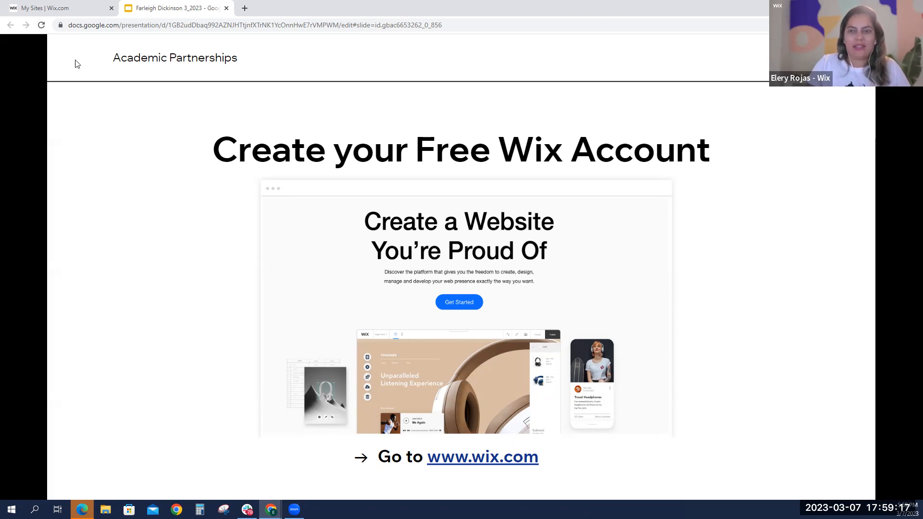
# - Start creating a new site from the Wix site list and choose Wix as the platform
pyautogui.moveTo(65, 16); pyautogui.dragTo(202, 13)
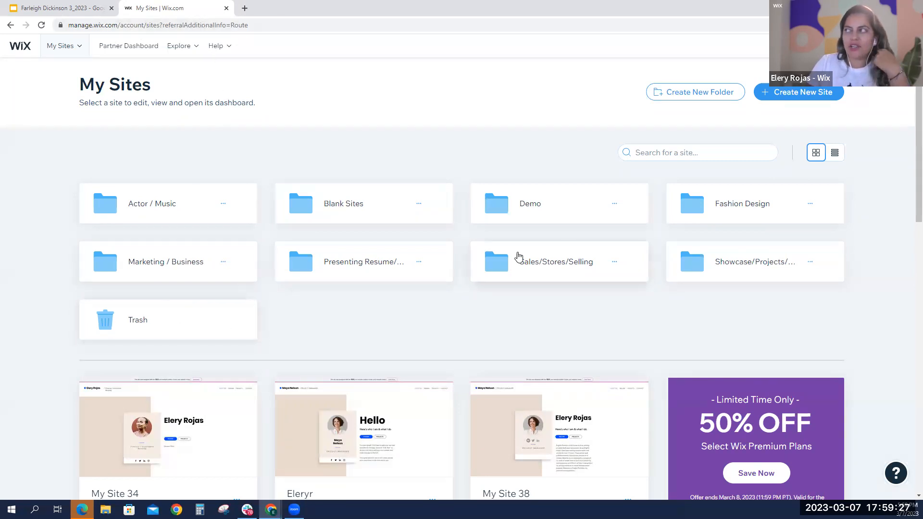
pyautogui.click(784, 96)
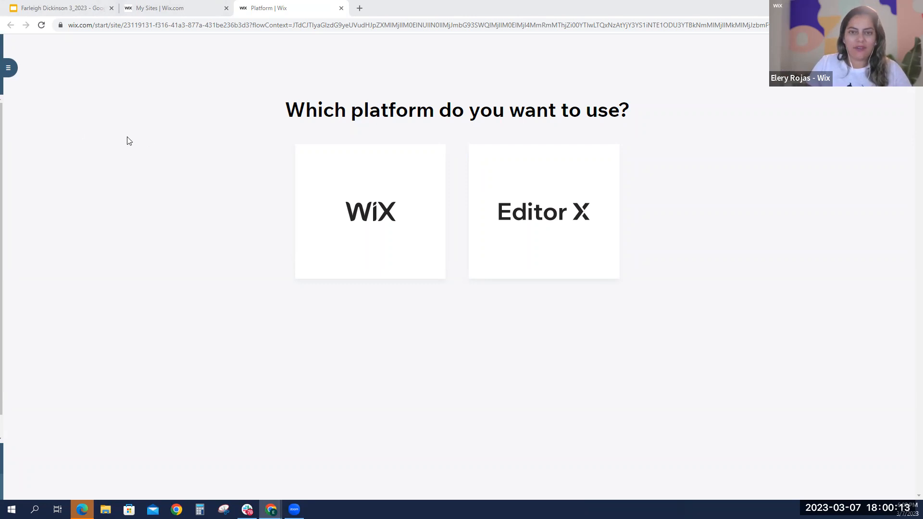
pyautogui.click(354, 215)
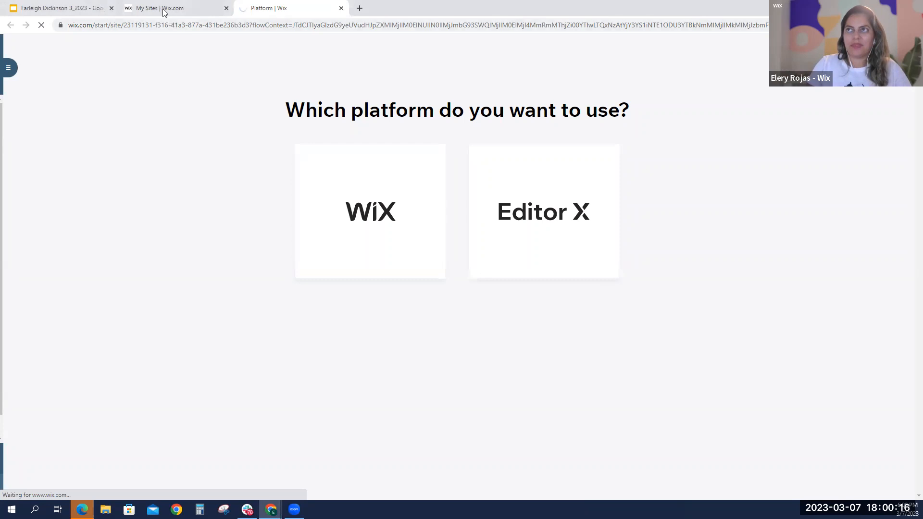
# - Switch to the Farleigh Dickinson presentation and go through the sign-up slides up to the one on choosing the site type
pyautogui.click(84, 8)
pyautogui.click(222, 213)
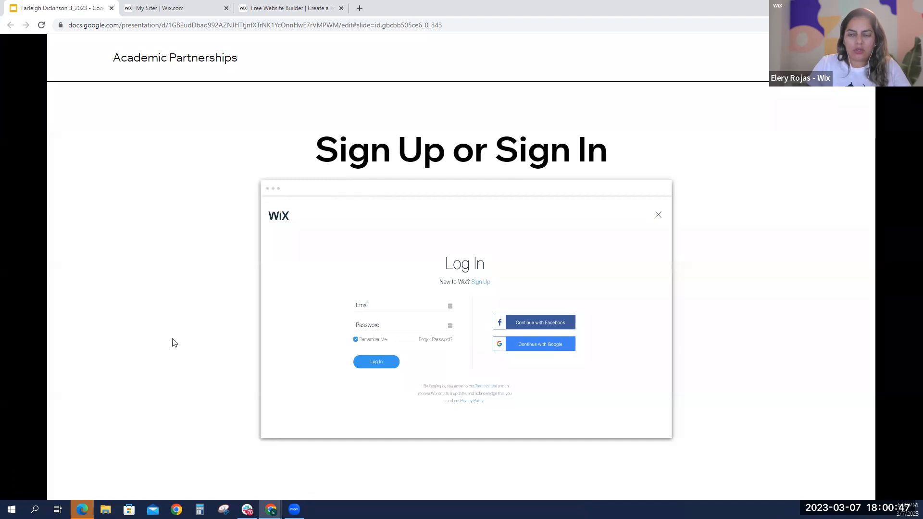
pyautogui.press('Right')
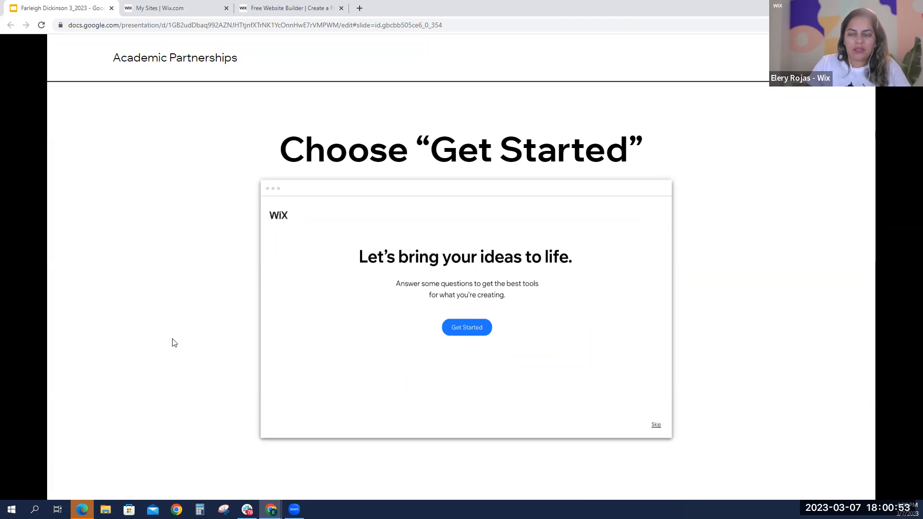
pyautogui.press('Right')
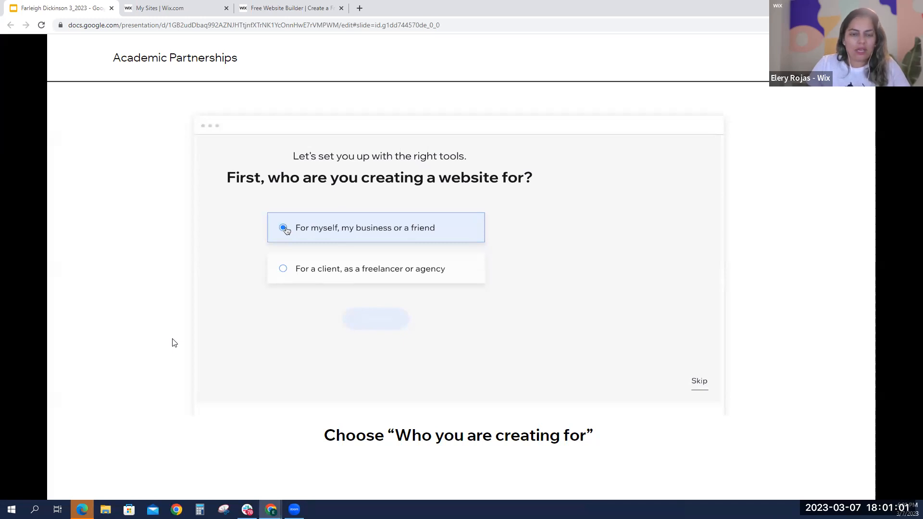
pyautogui.press('Right')
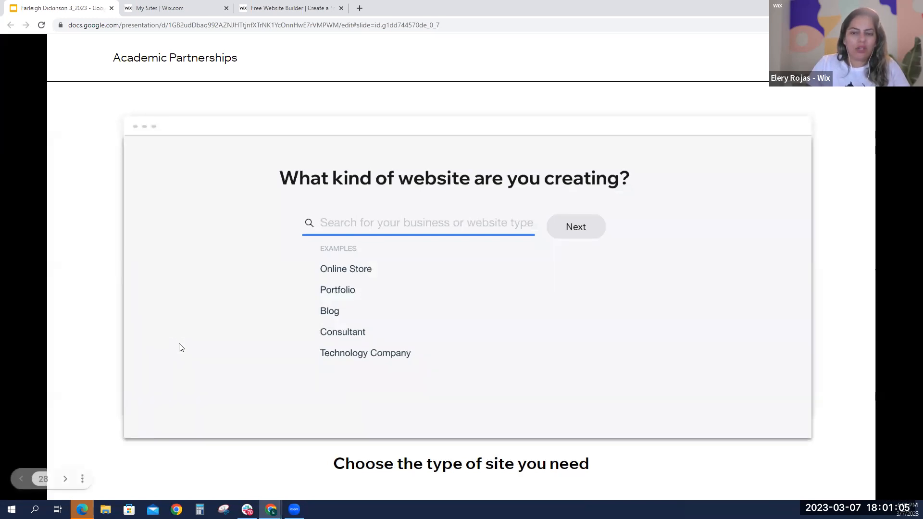
# - Return to the Wix site setup and skip the questions about the kind of website and its name
pyautogui.click(313, 9)
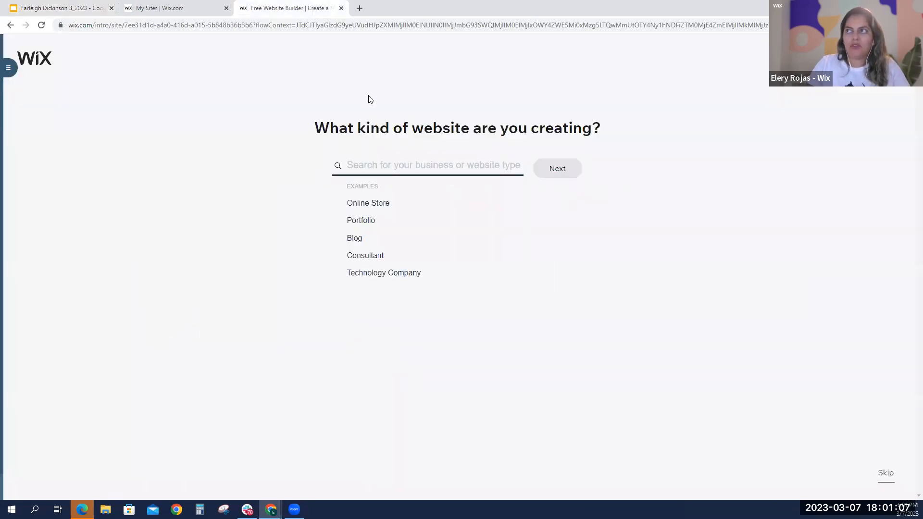
pyautogui.click(885, 474)
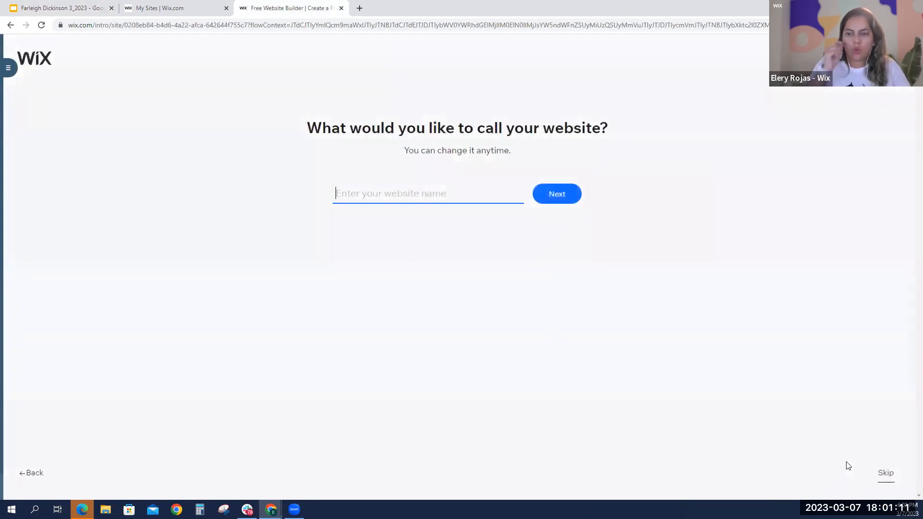
pyautogui.click(889, 475)
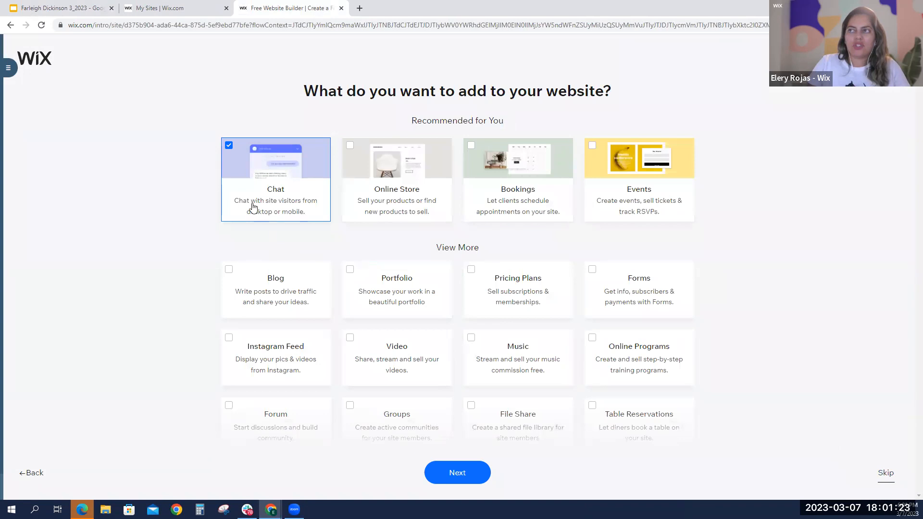
# - Deselect Chat among the features to add to the website and skip the feature selection
pyautogui.click(230, 149)
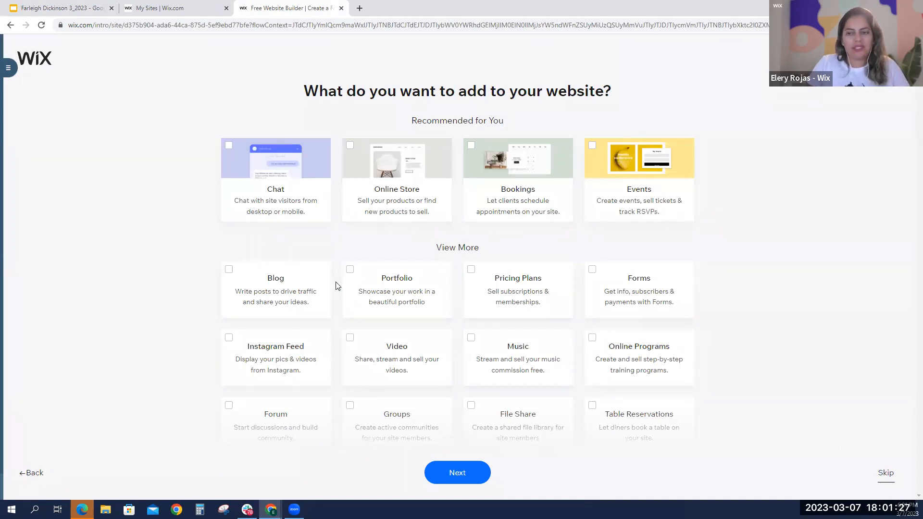
pyautogui.scroll(-2, 335, 292)
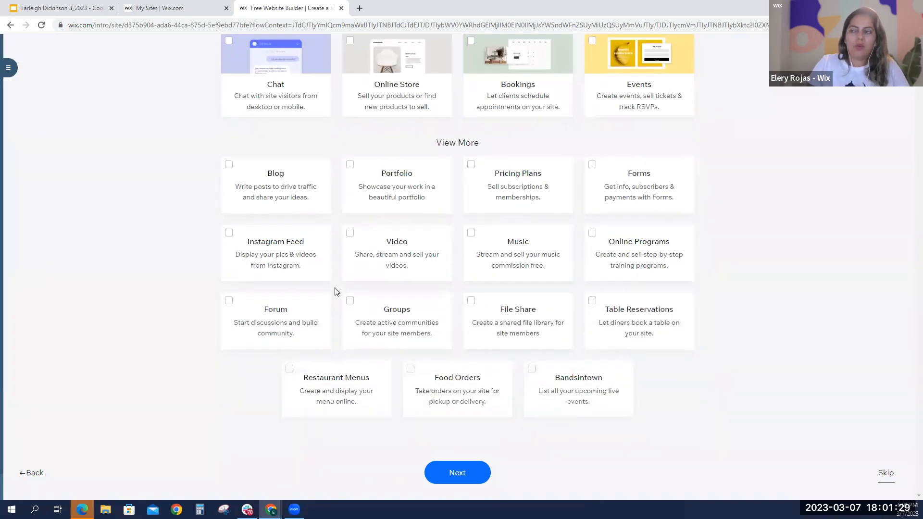
pyautogui.click(888, 475)
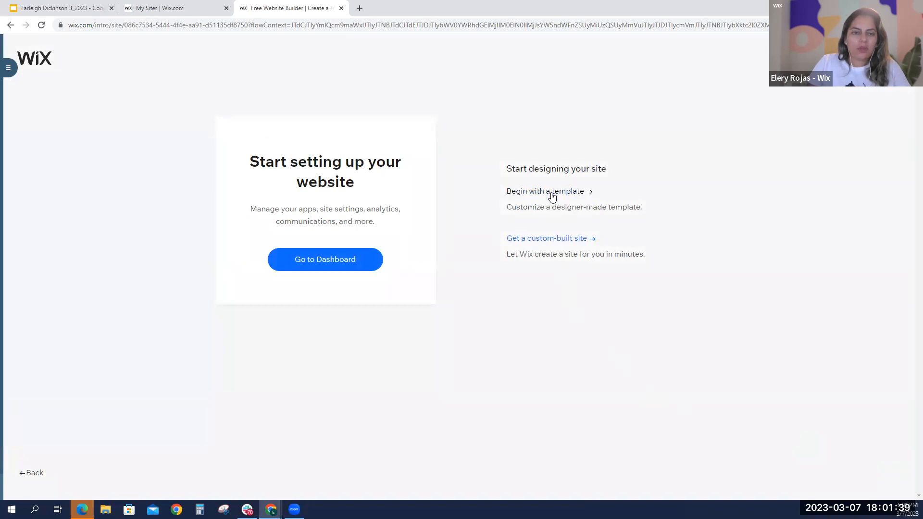
# - Go back to the presentation and view the slides from adding tools to the Design Site instruction
pyautogui.click(141, 10)
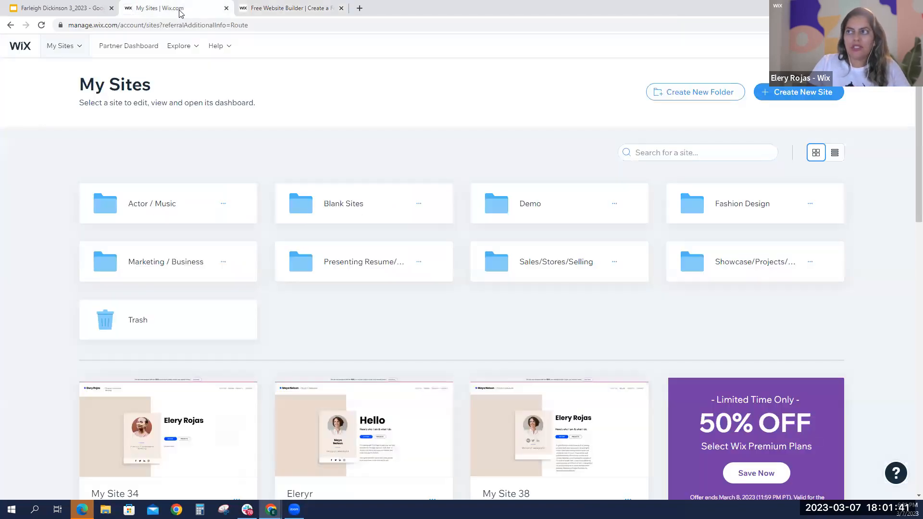
pyautogui.moveTo(47, 9); pyautogui.dragTo(163, 12)
pyautogui.click(202, 235)
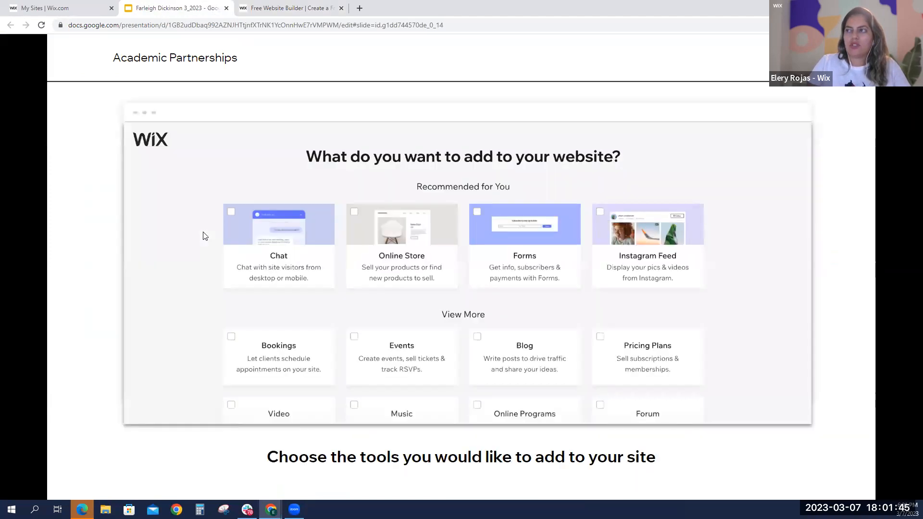
pyautogui.click(203, 235)
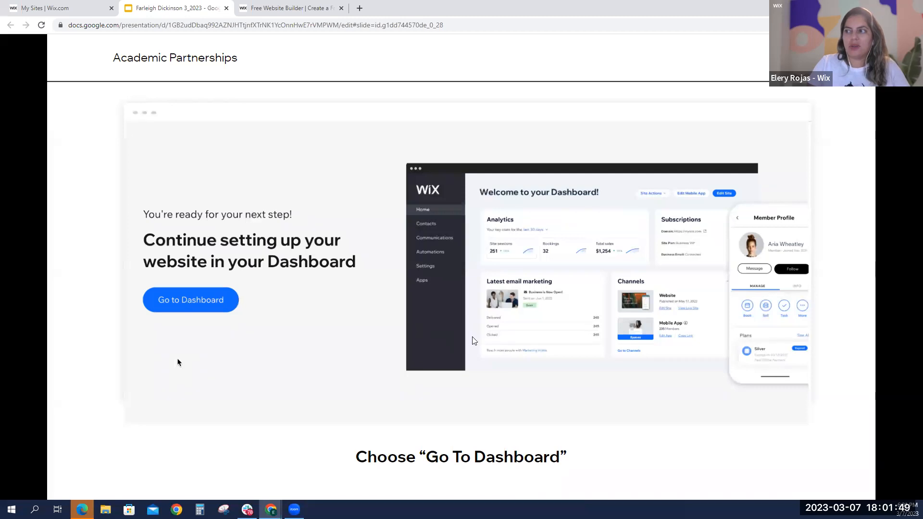
pyautogui.click(177, 362)
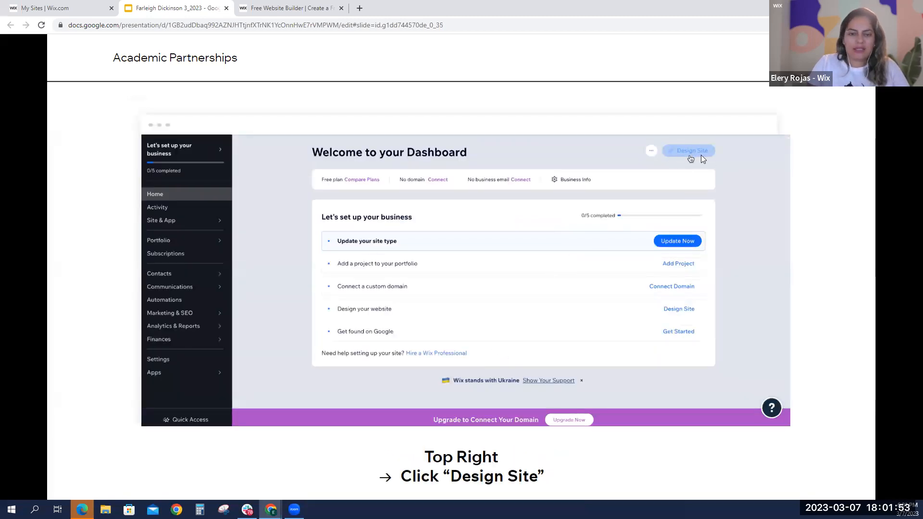
# - Return to the Wix site setup and choose to begin the design with a template
pyautogui.click(289, 8)
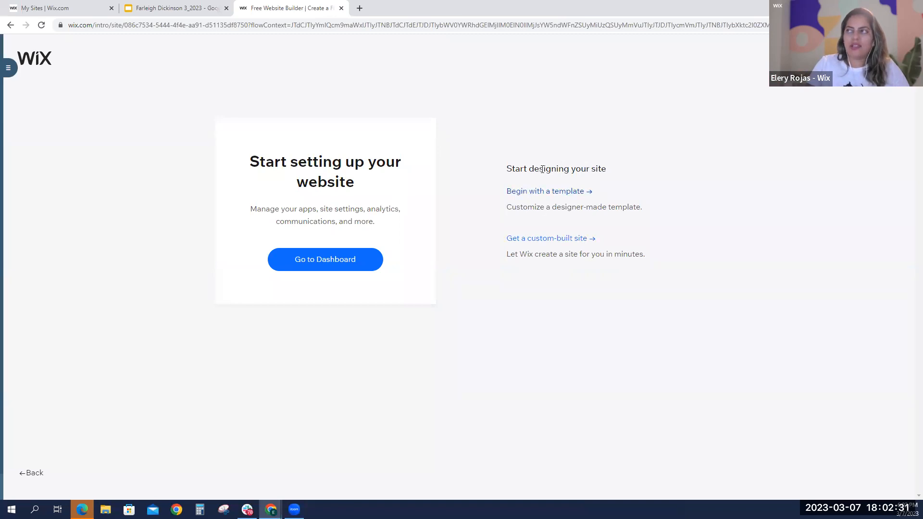
pyautogui.click(570, 190)
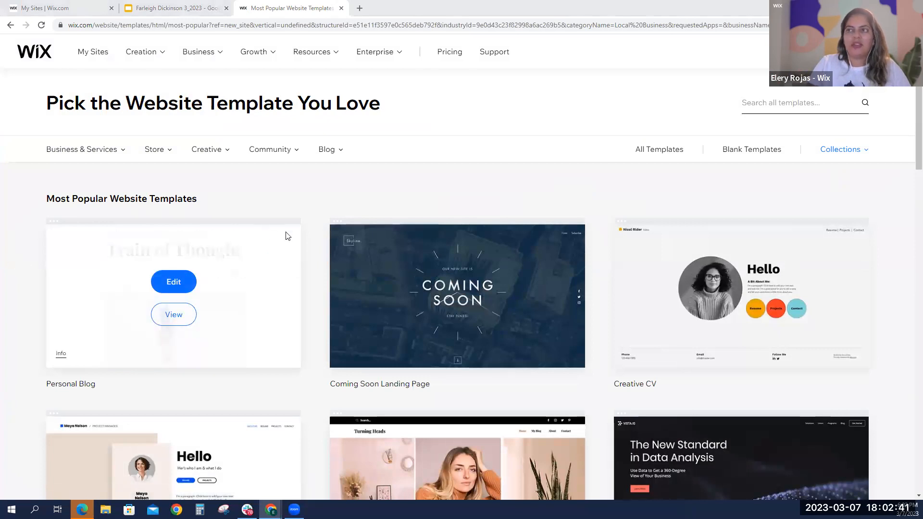
# - Look over the template categories from Business & Services to Blog, and browse the Fashion & Clothing online store templates
pyautogui.moveTo(114, 155)
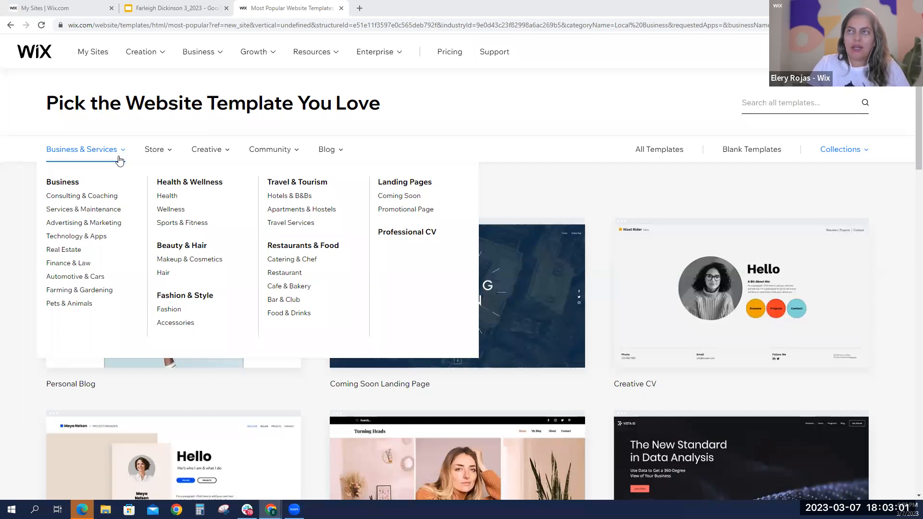
pyautogui.moveTo(154, 154)
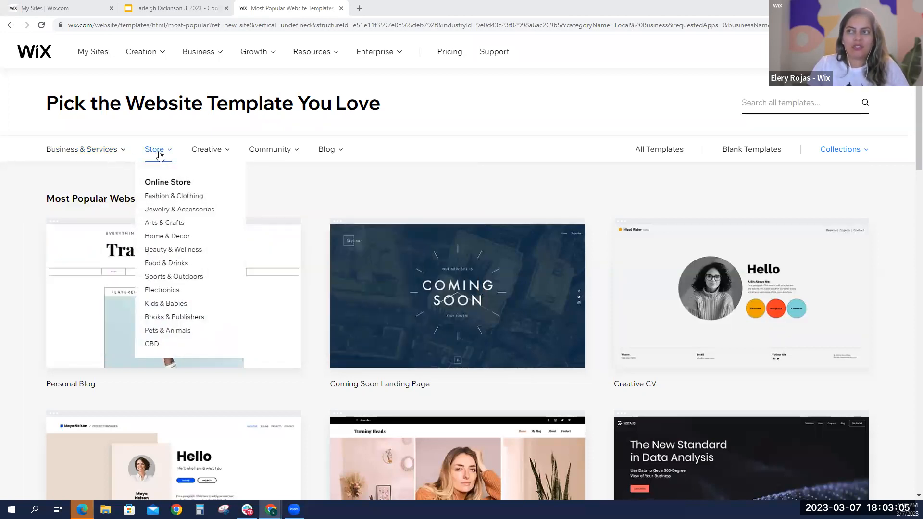
pyautogui.moveTo(211, 154)
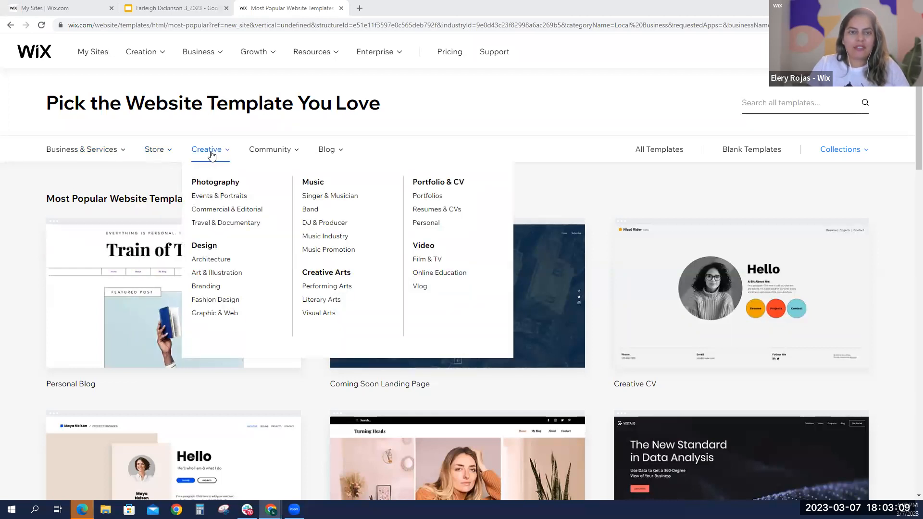
pyautogui.moveTo(277, 154)
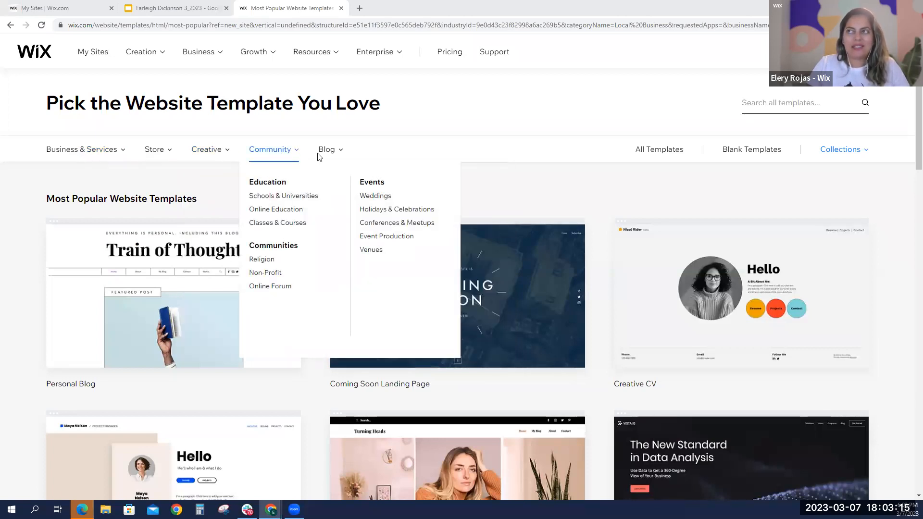
pyautogui.moveTo(330, 155)
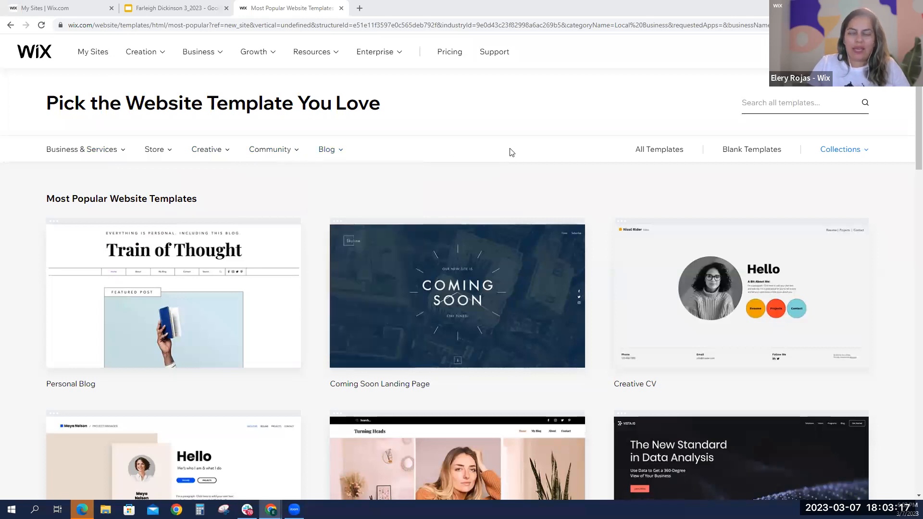
pyautogui.click(780, 111)
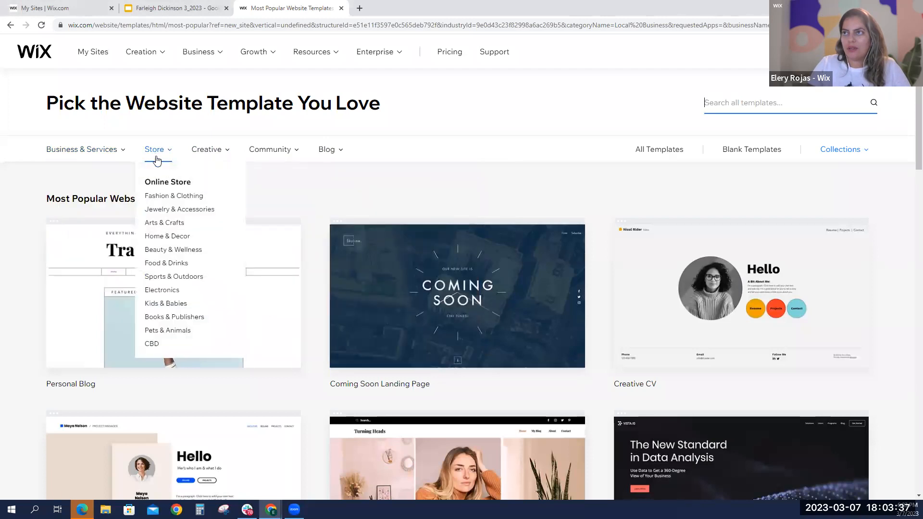
pyautogui.click(176, 199)
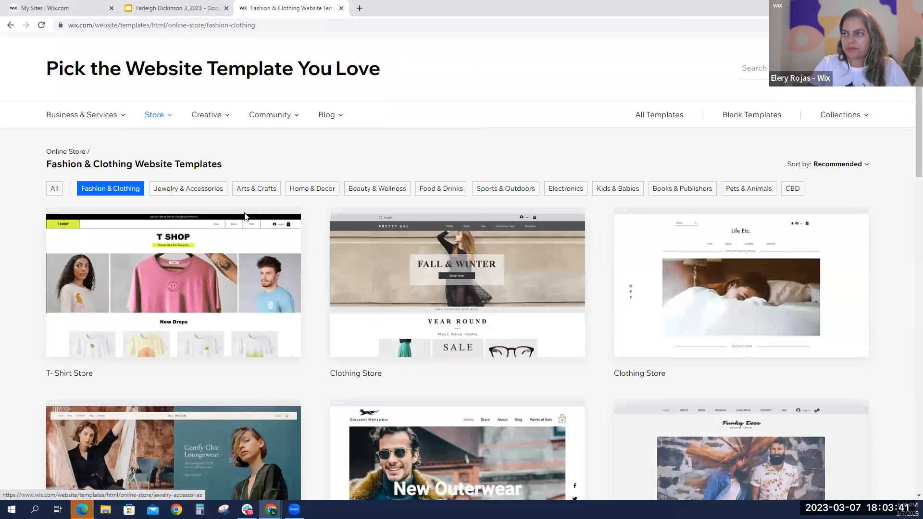
pyautogui.moveTo(383, 283)
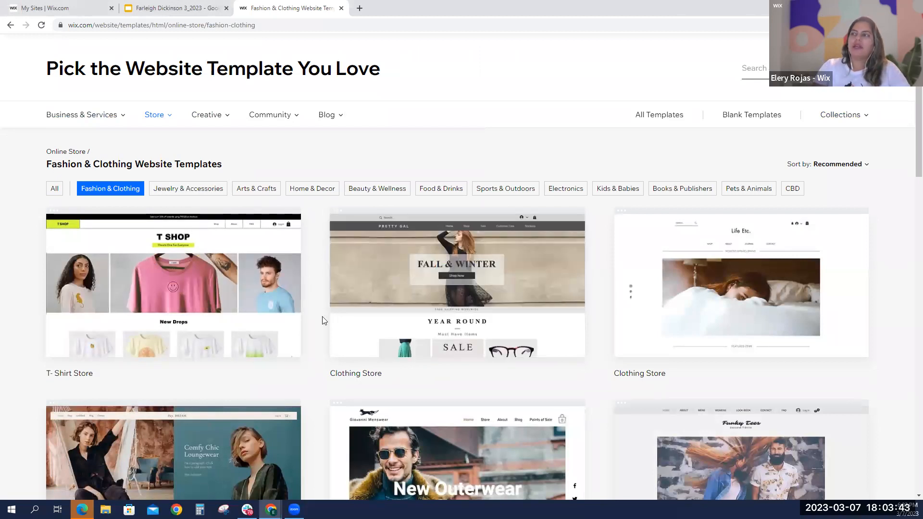
pyautogui.scroll(-3, 323, 322)
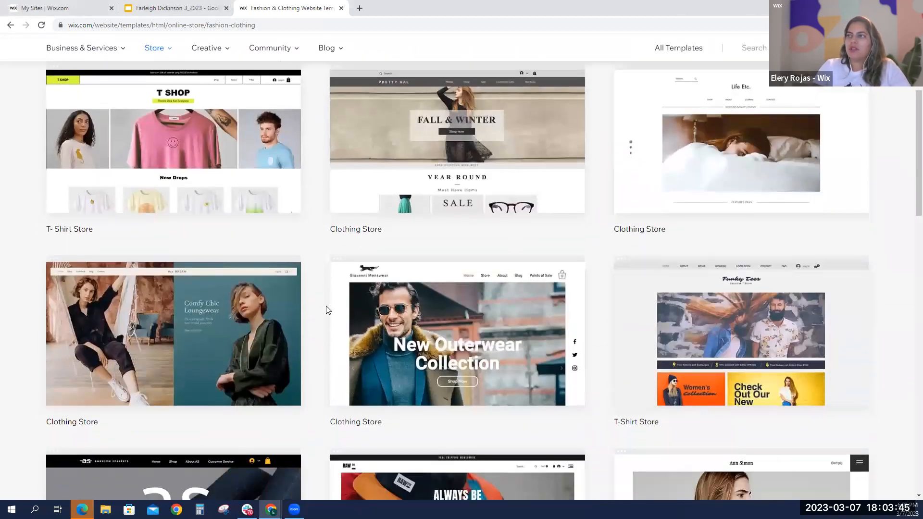
pyautogui.scroll(2, 325, 307)
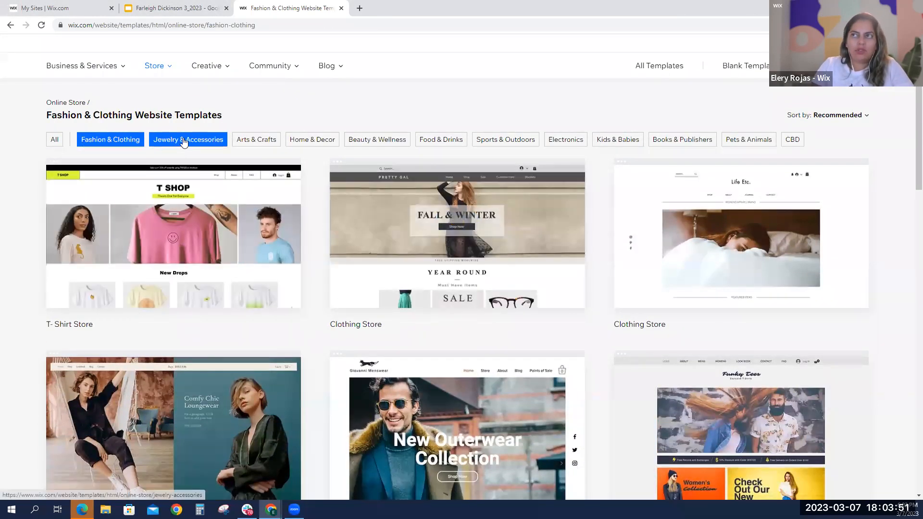
# - Browse the online store templates for jewelry, arts and crafts, home decor, beauty and wellness, food and drinks, and sports and outdoors
pyautogui.click(186, 140)
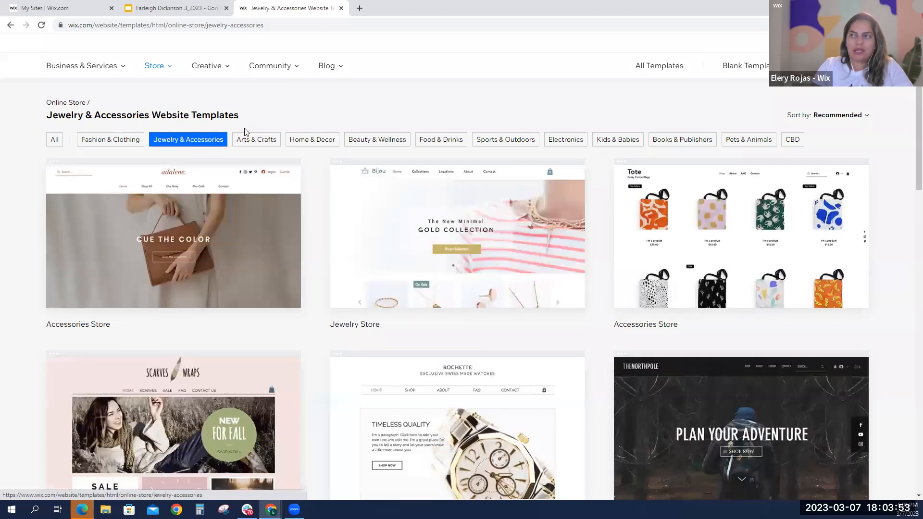
pyautogui.click(272, 144)
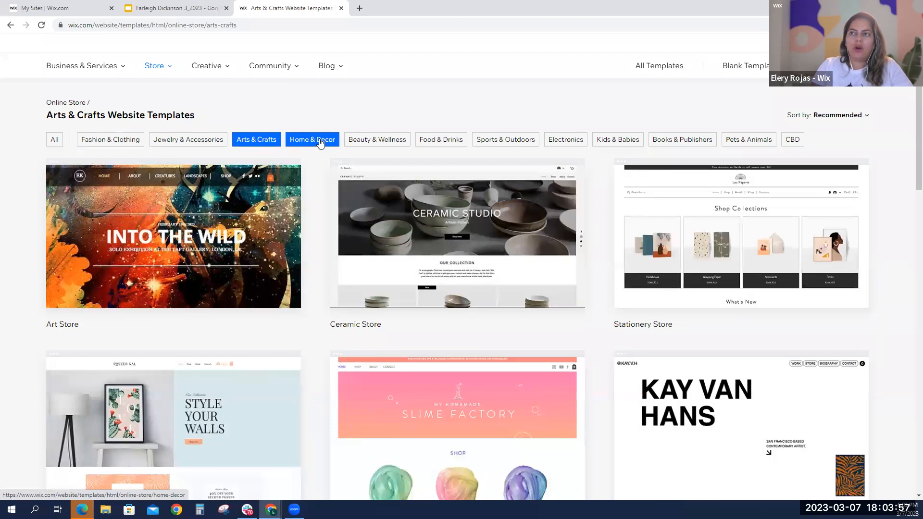
pyautogui.click(321, 144)
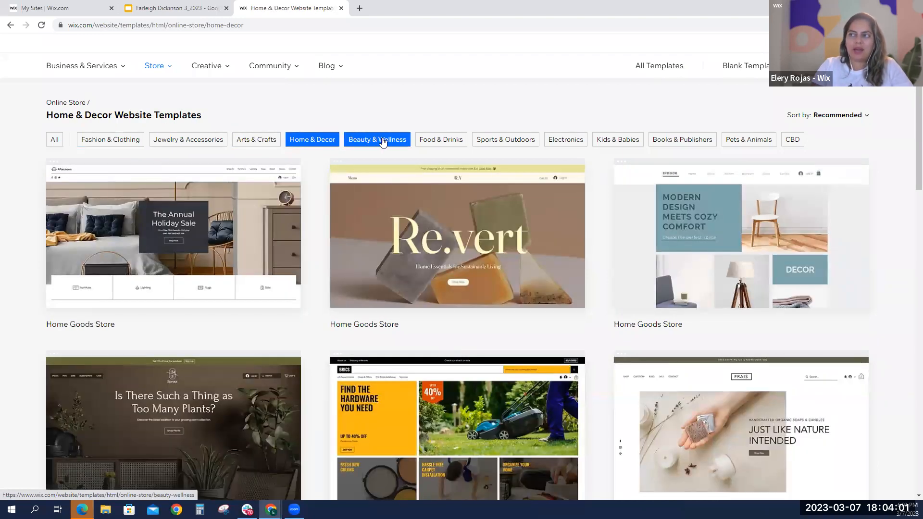
pyautogui.click(382, 143)
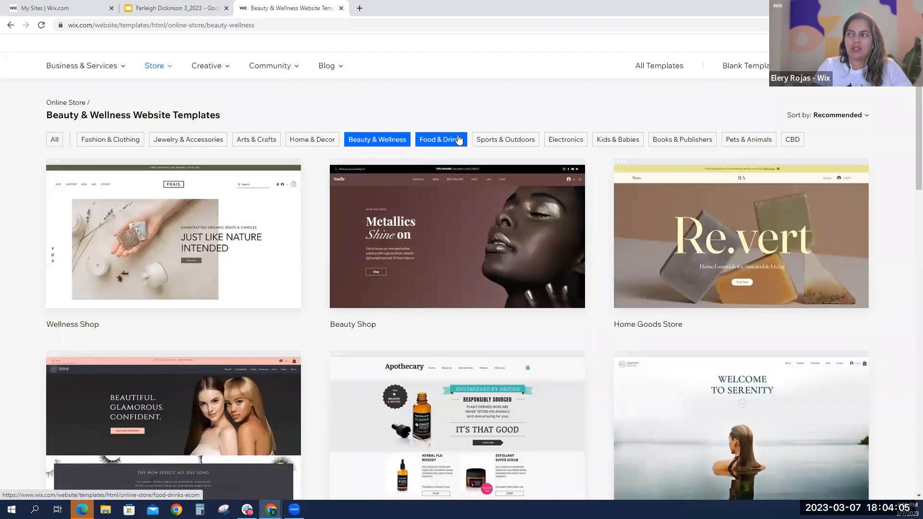
pyautogui.click(459, 140)
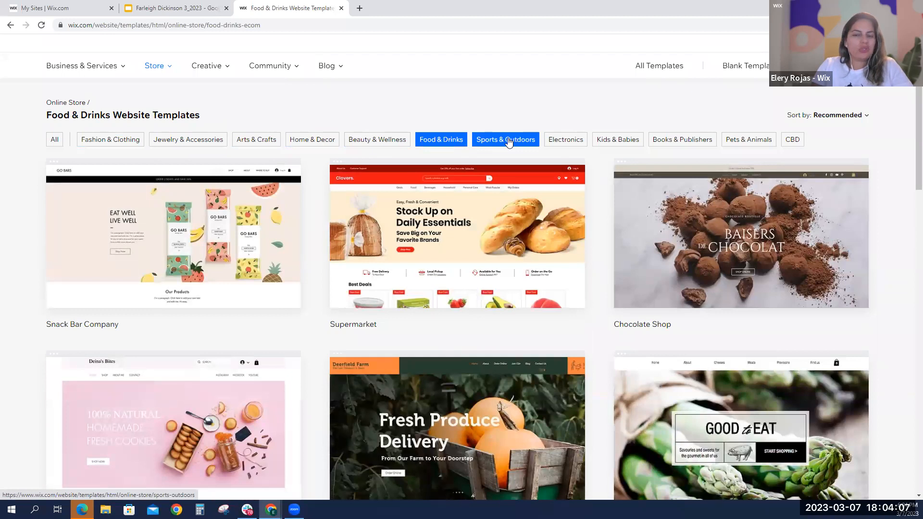
pyautogui.click(509, 142)
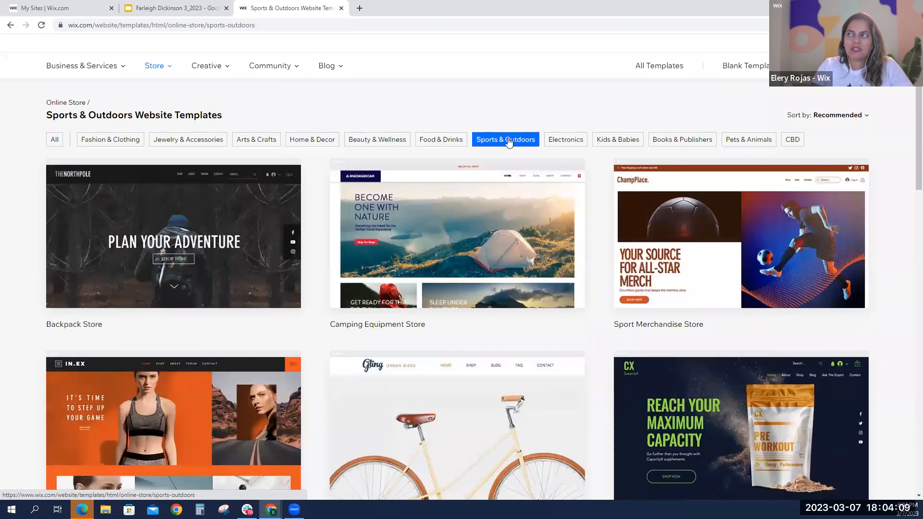
# - Show the Kids & Babies store templates and preview the happy kids Kids Clothing Store template
pyautogui.click(609, 146)
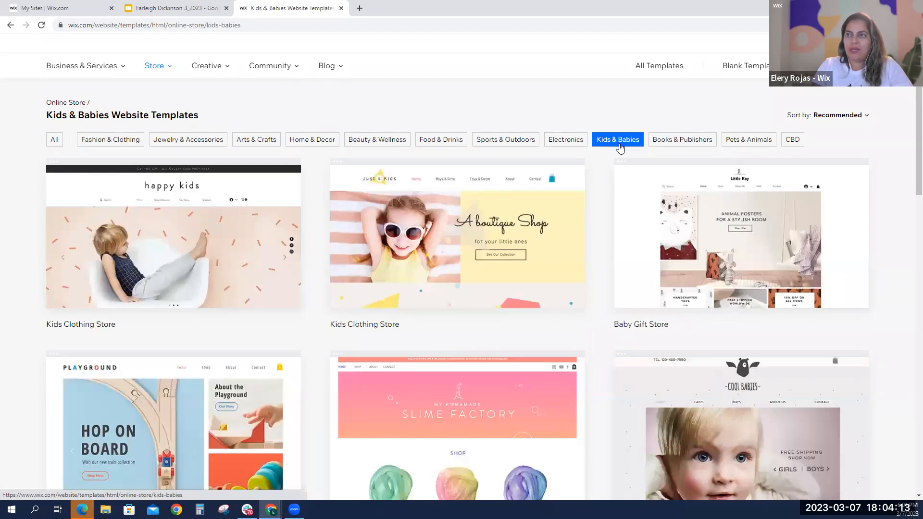
pyautogui.moveTo(244, 260)
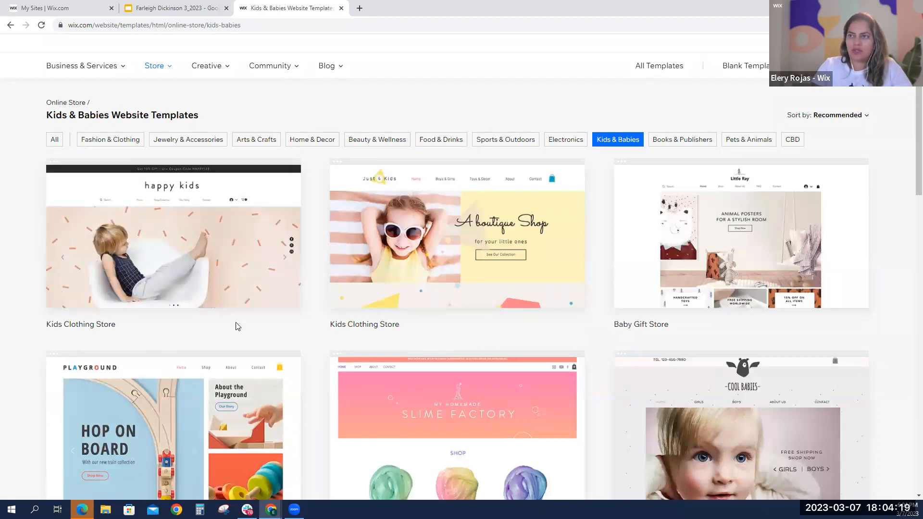
pyautogui.moveTo(178, 254)
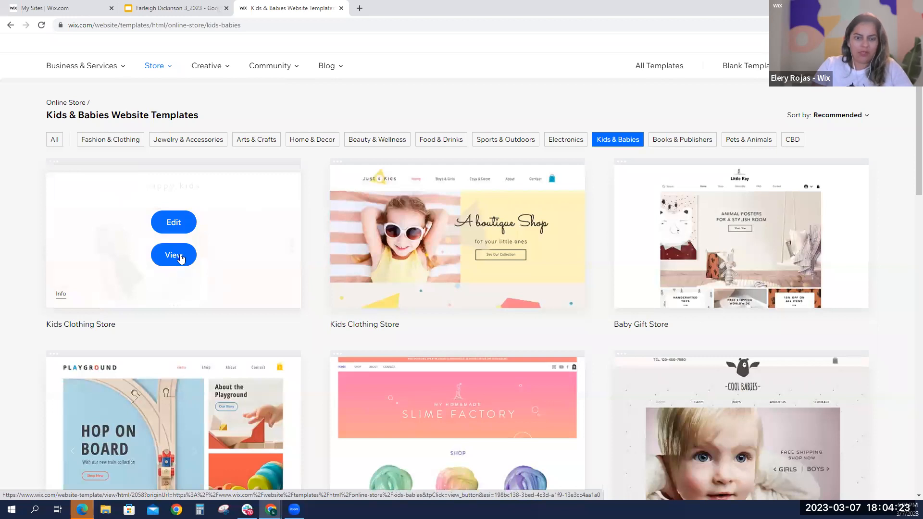
pyautogui.click(181, 259)
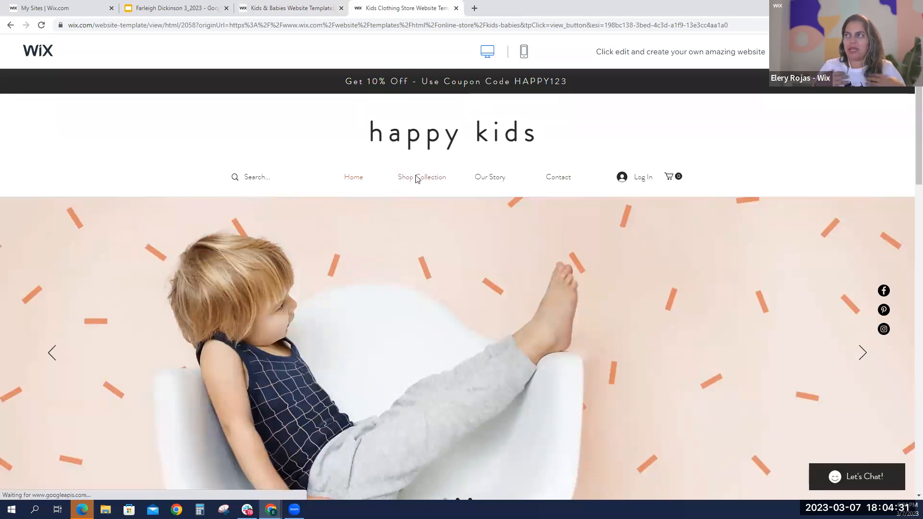
# - View the Shop Collection page of the happy kids template, looking over its product listings
pyautogui.click(416, 178)
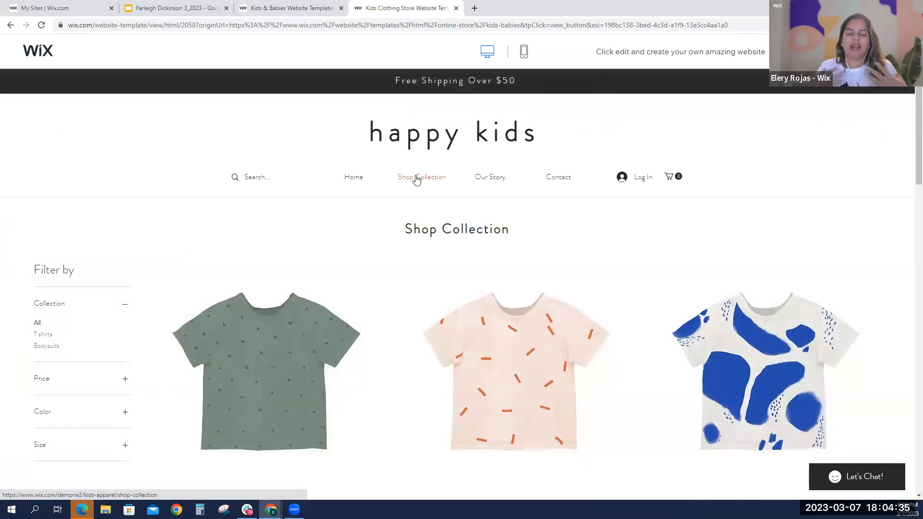
pyautogui.scroll(-7, 443, 293)
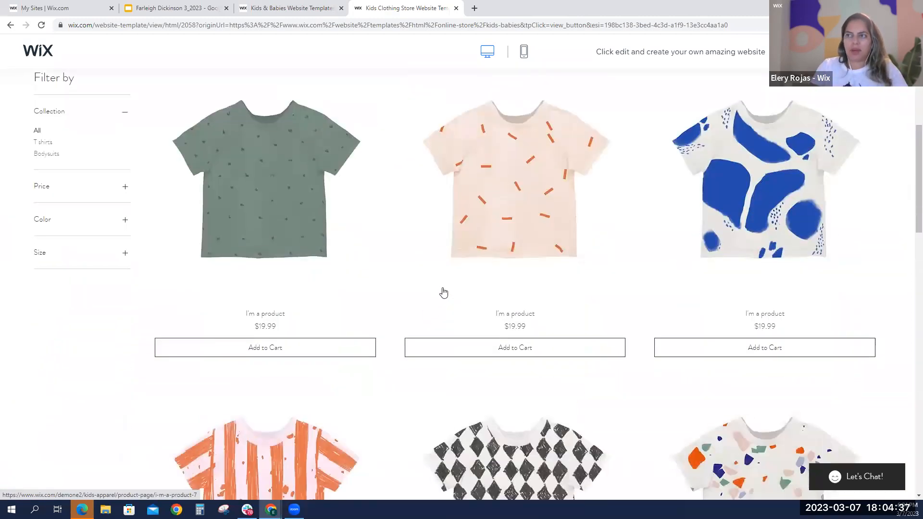
pyautogui.scroll(7, 447, 294)
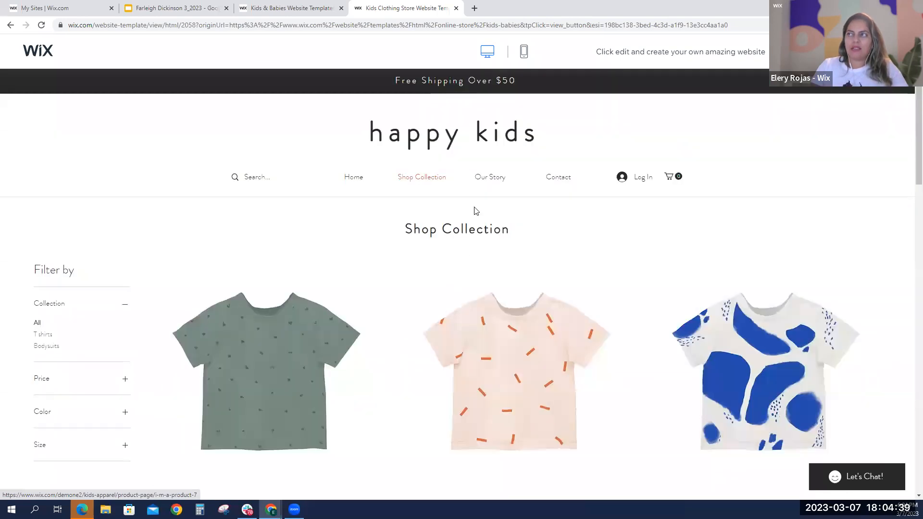
# - Look through the template's Our Story page, from the header image to the story text, footer links and mailing list form
pyautogui.click(489, 179)
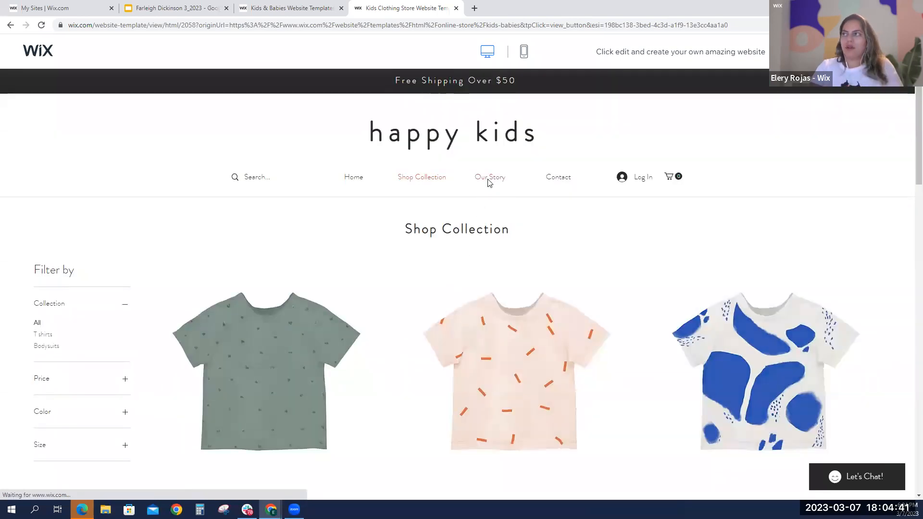
pyautogui.scroll(-2, 488, 183)
pyautogui.scroll(-3, 487, 183)
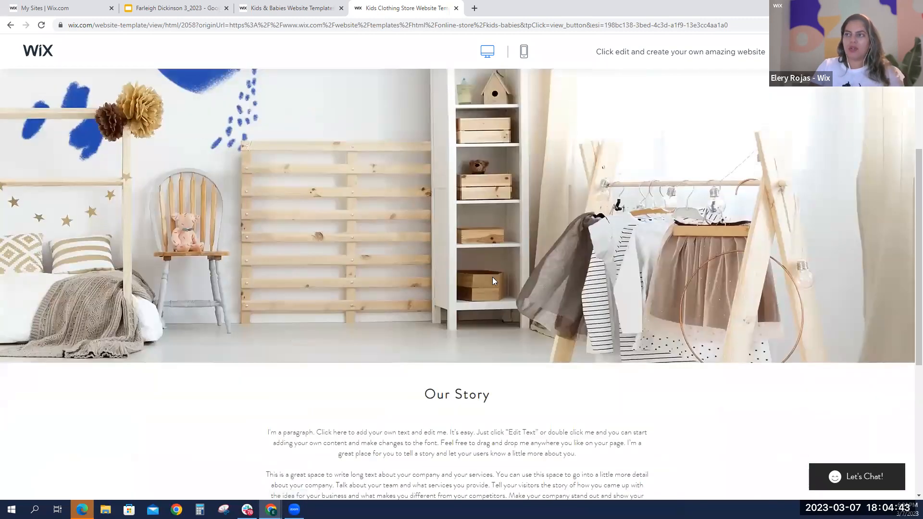
pyautogui.scroll(-4, 512, 299)
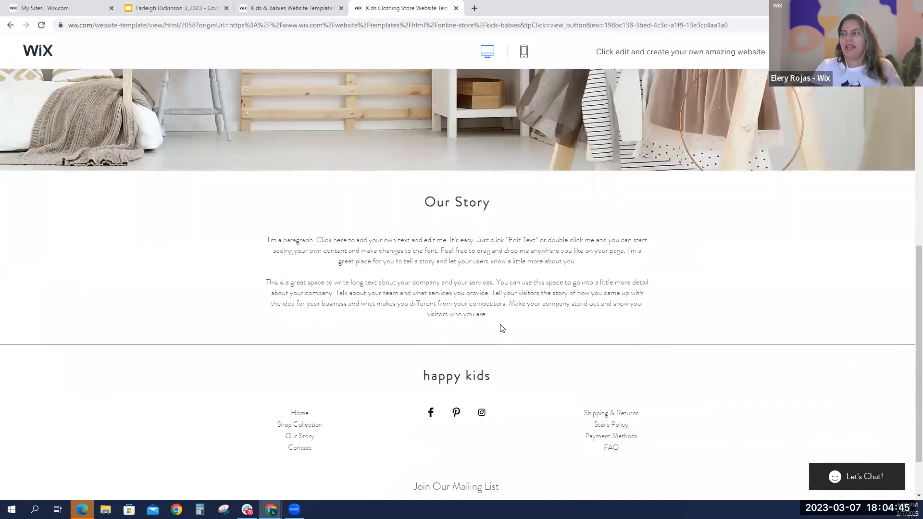
pyautogui.scroll(6, 521, 358)
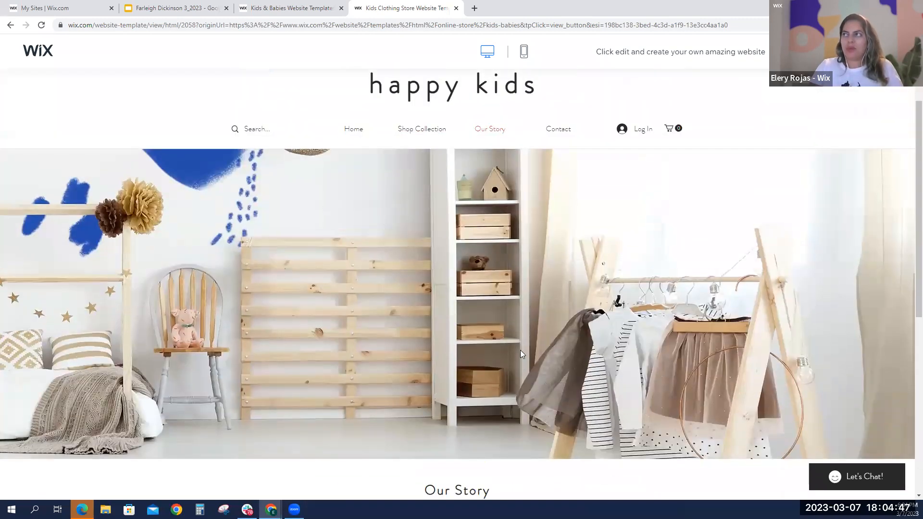
pyautogui.scroll(-2, 511, 249)
pyautogui.scroll(4, 512, 246)
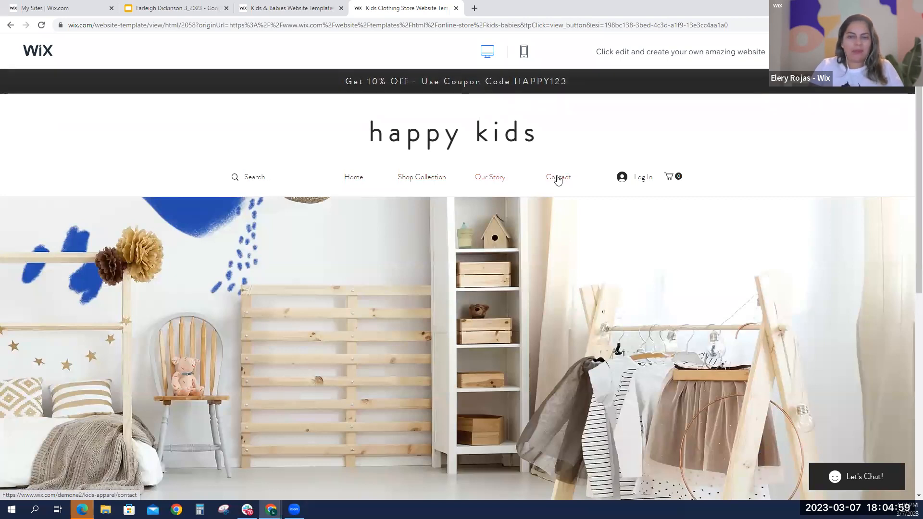
pyautogui.scroll(-10, 558, 180)
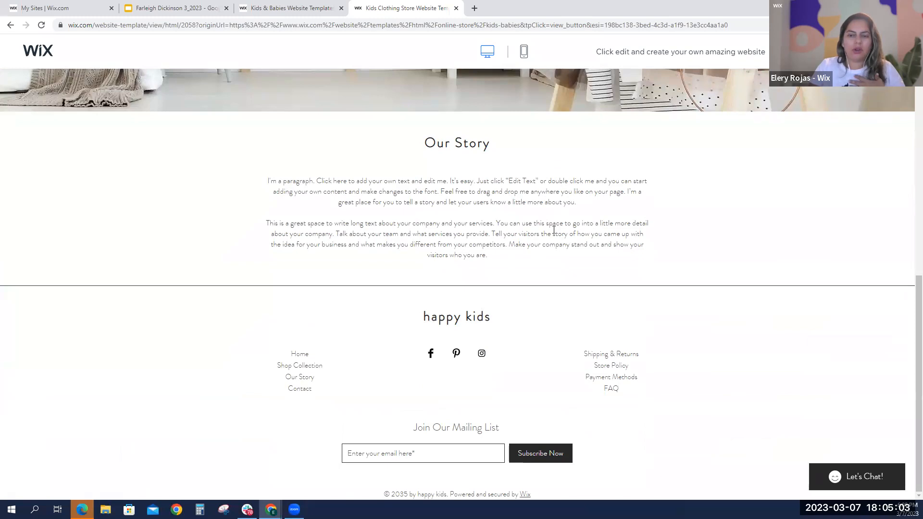
pyautogui.scroll(1, 507, 274)
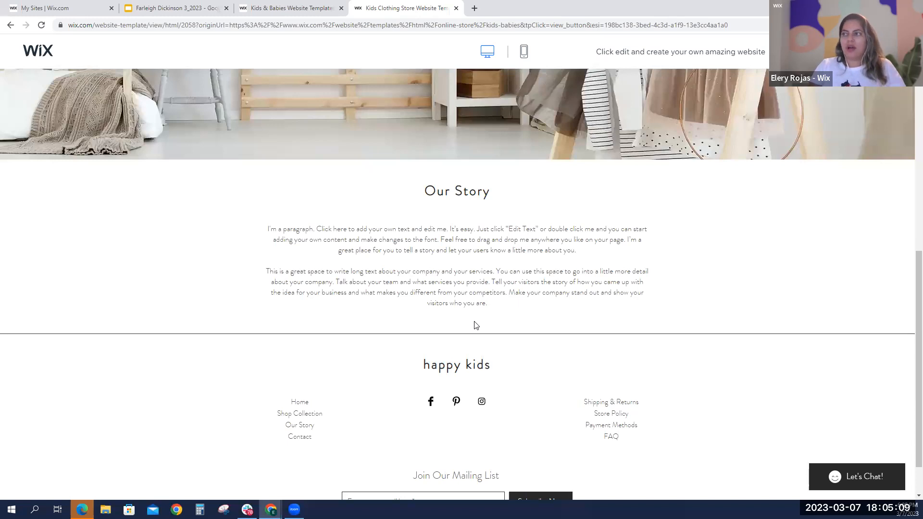
pyautogui.scroll(10, 475, 325)
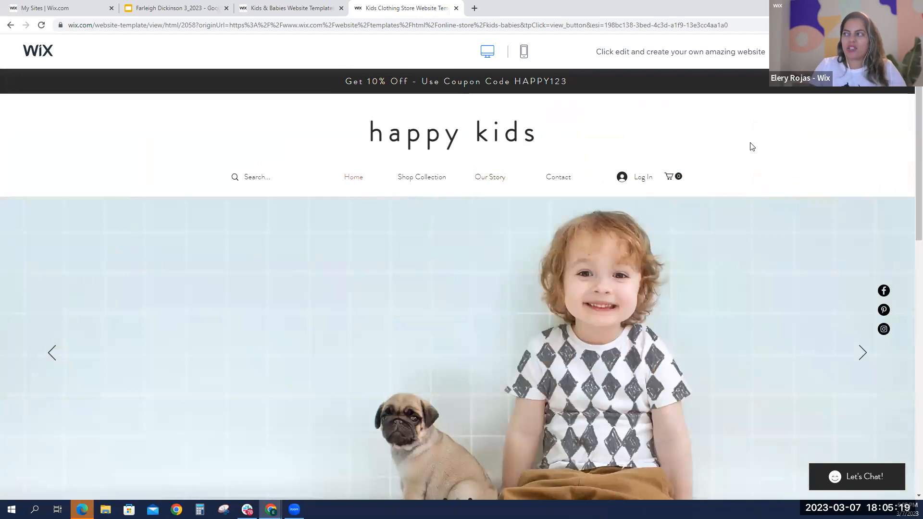
# - Look over the template's home page and open the template for editing in the Wix Editor
pyautogui.scroll(-2, 824, 210)
pyautogui.scroll(-10, 797, 249)
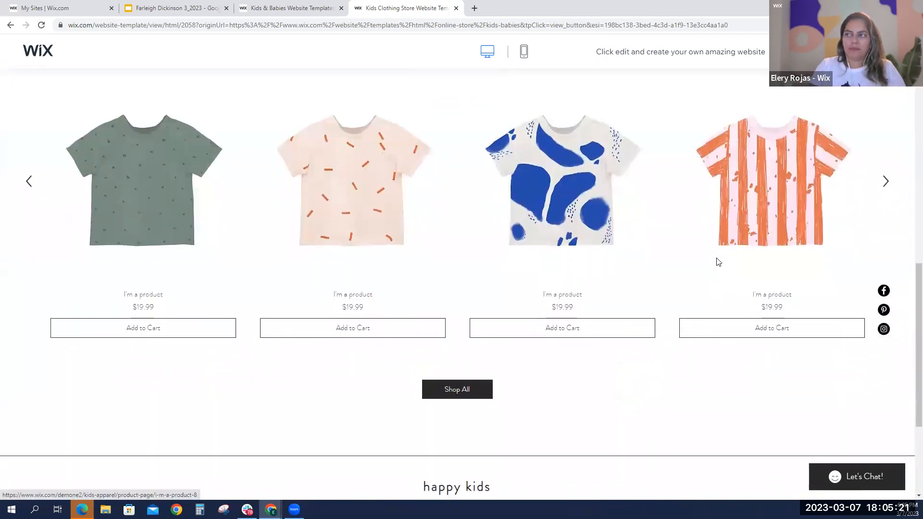
pyautogui.scroll(12, 729, 251)
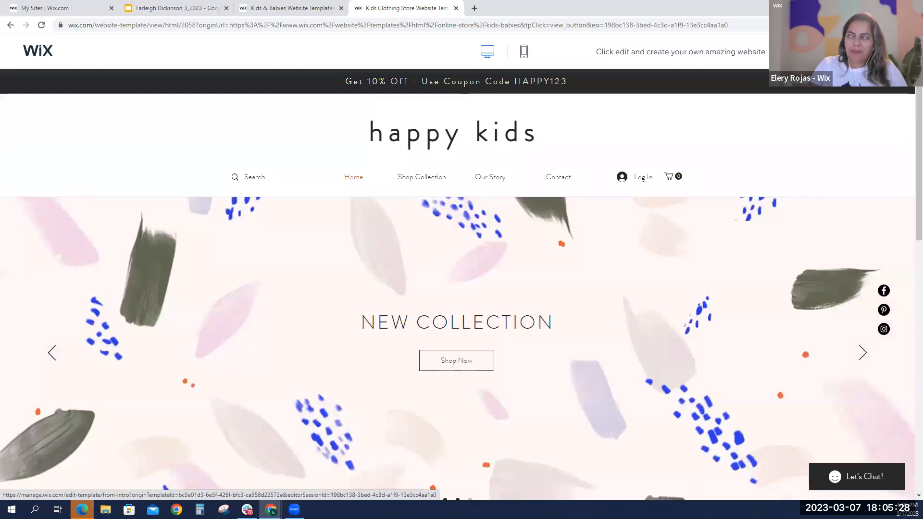
pyautogui.click(863, 51)
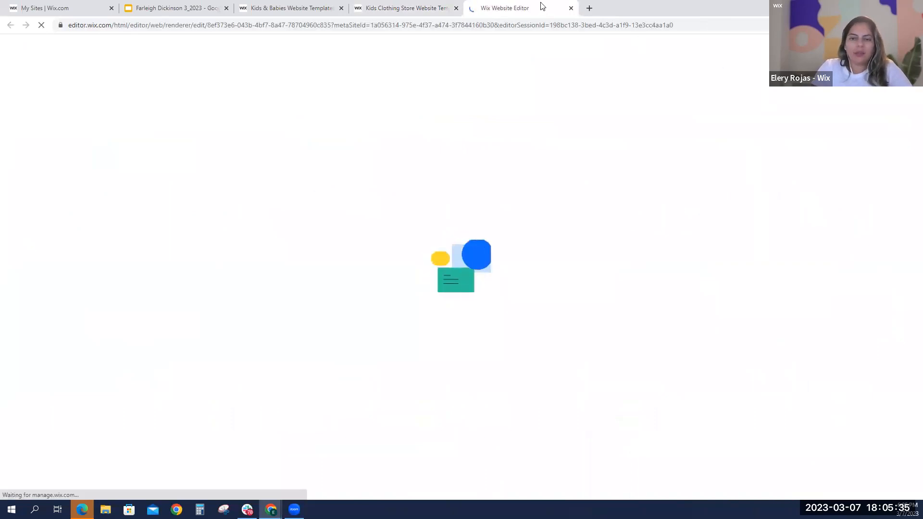
# - Revisit the Kids & Babies gallery and the Kids Clothing Store preview, and close the preview to return to the Wix Editor
pyautogui.click(376, 10)
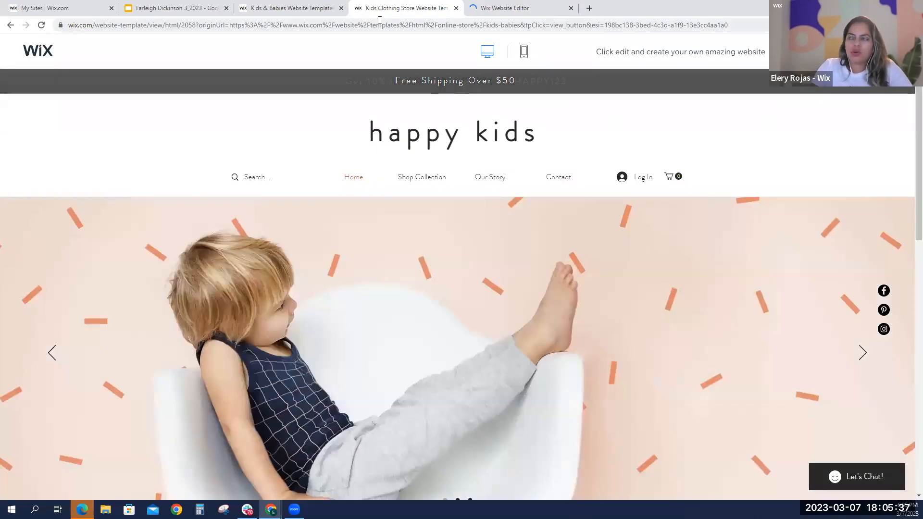
pyautogui.click(301, 11)
pyautogui.moveTo(243, 196)
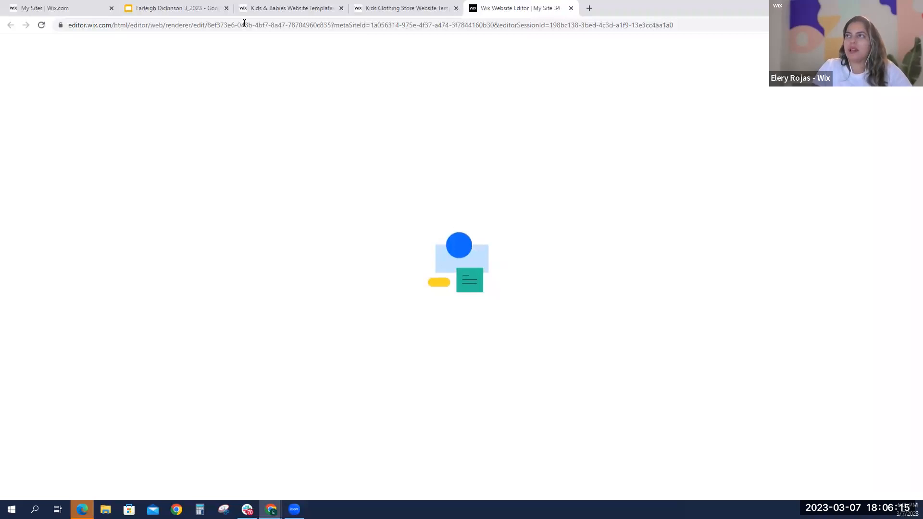
pyautogui.click(316, 8)
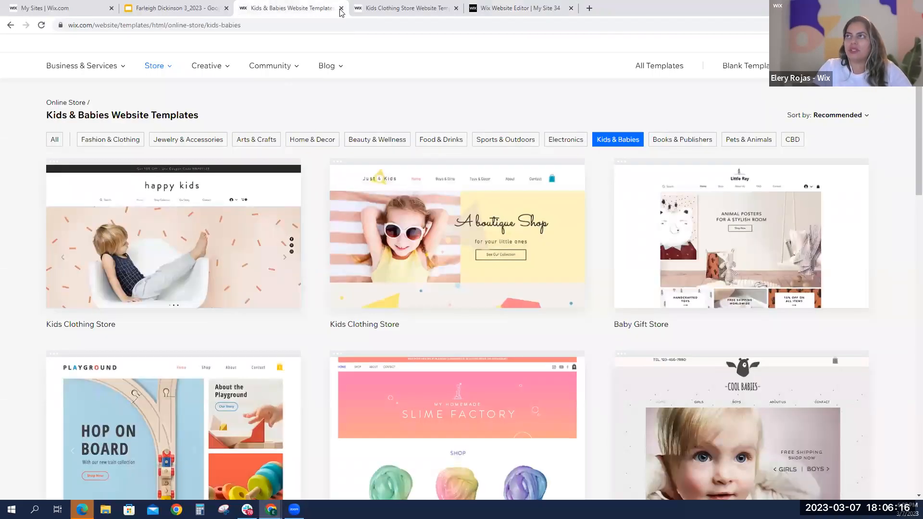
pyautogui.click(391, 10)
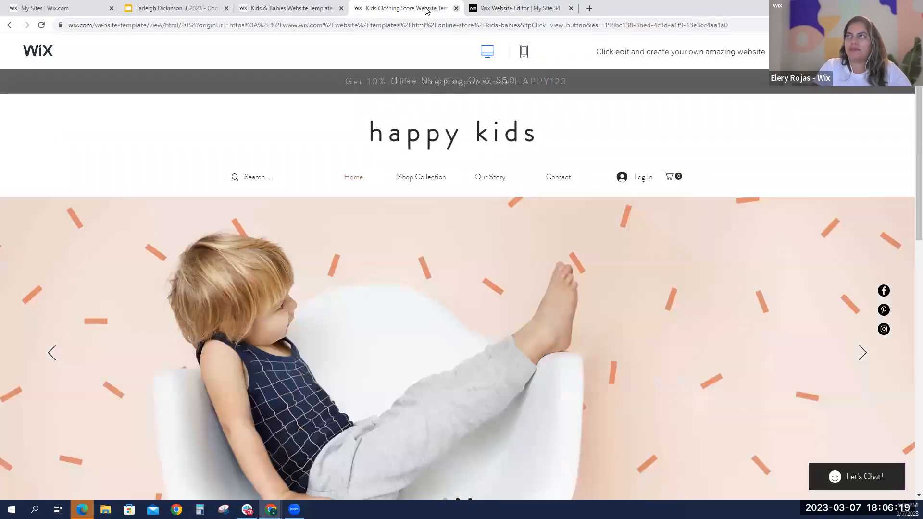
pyautogui.click(456, 9)
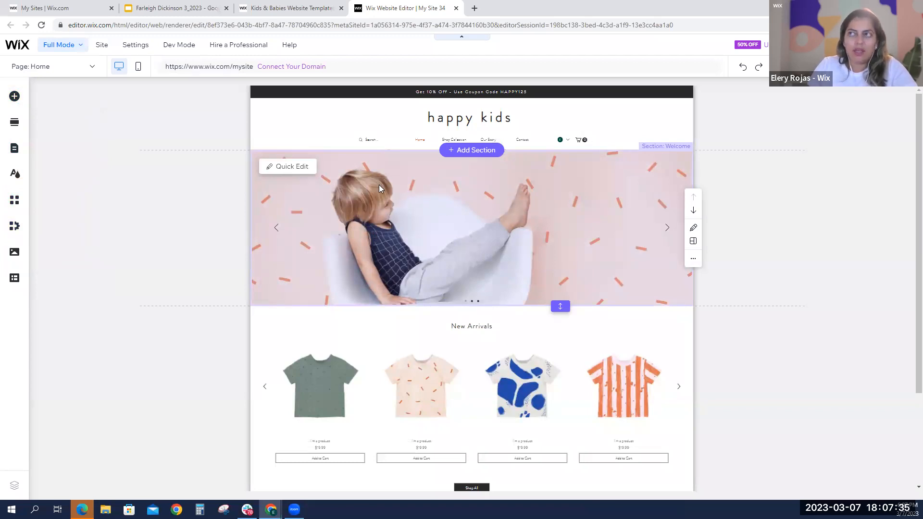
# - Open Quick Edit for the home page's Welcome section
pyautogui.click(285, 170)
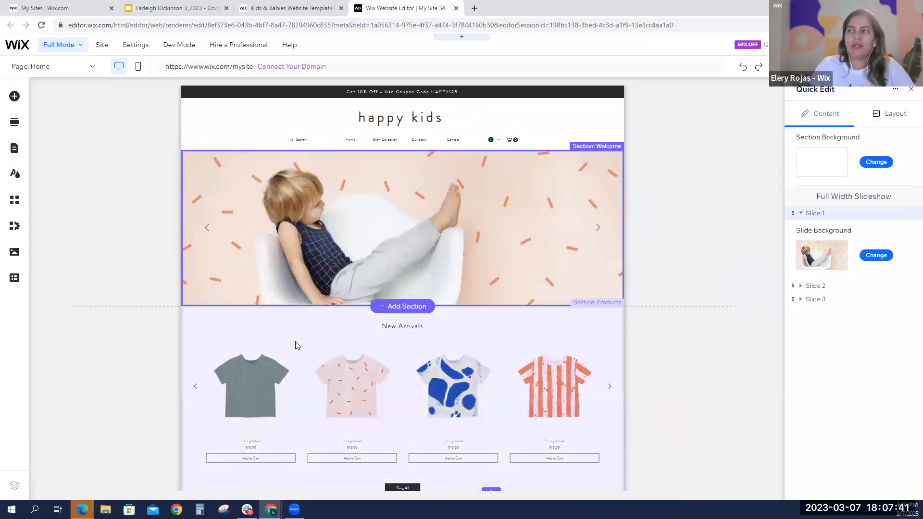
pyautogui.click(295, 342)
pyautogui.click(290, 250)
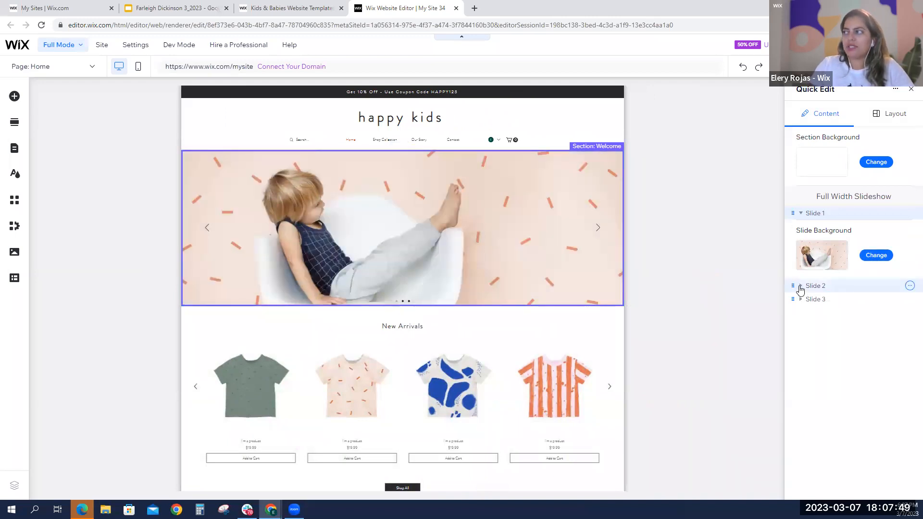
# - Look through the full width slideshow's three slides and open the NEW COLLECTION paragraph of Slide 3 for editing
pyautogui.click(800, 287)
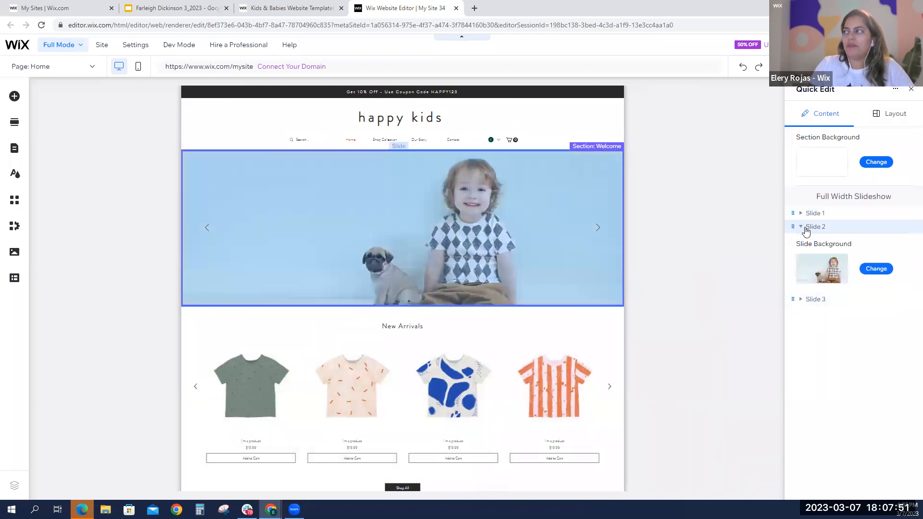
pyautogui.click(801, 215)
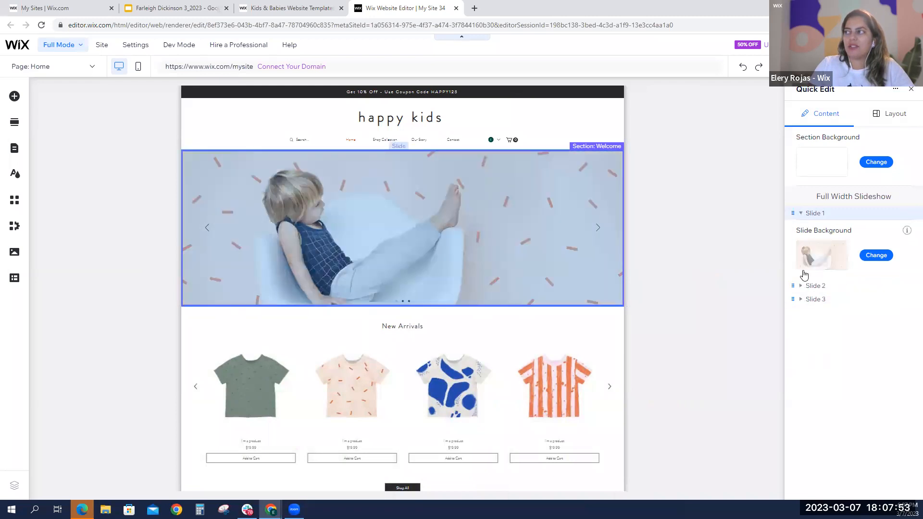
pyautogui.click(800, 288)
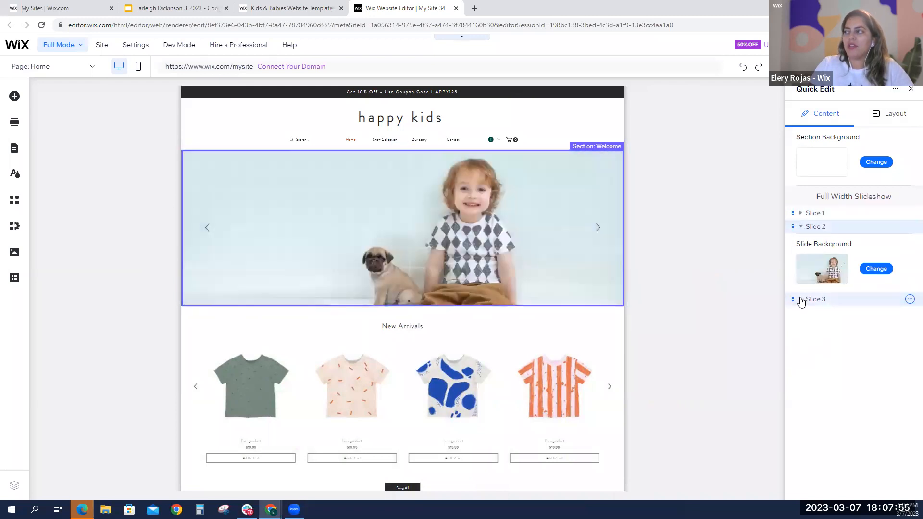
pyautogui.click(801, 299)
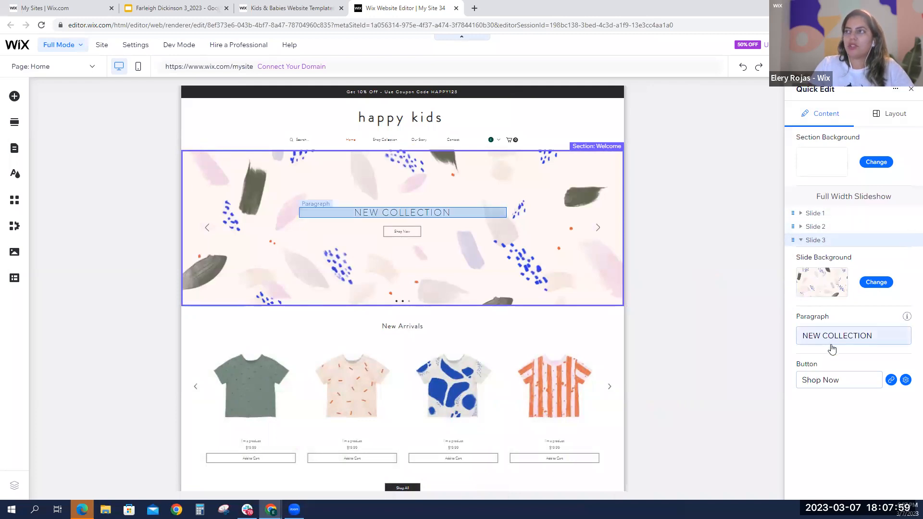
pyautogui.click(831, 342)
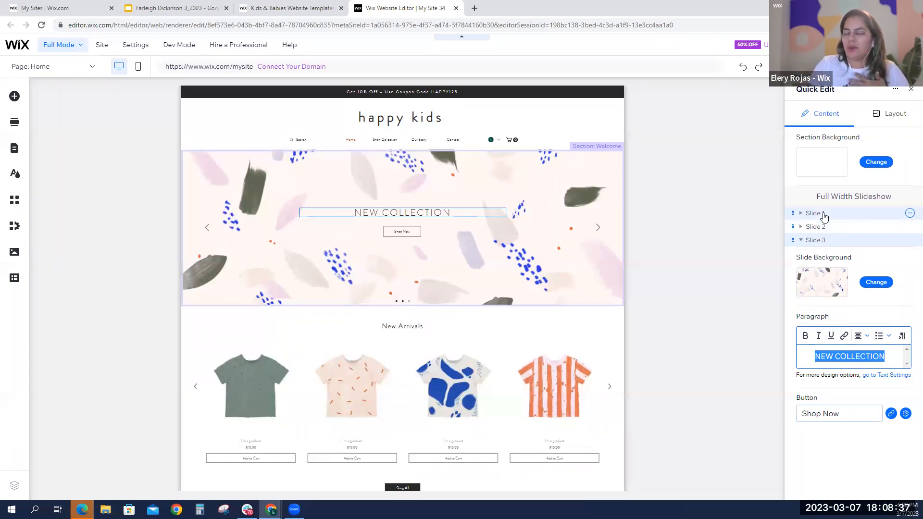
# - View Slide 1, Slide 2 and Slide 3 of the Welcome slideshow once more in order
pyautogui.click(824, 214)
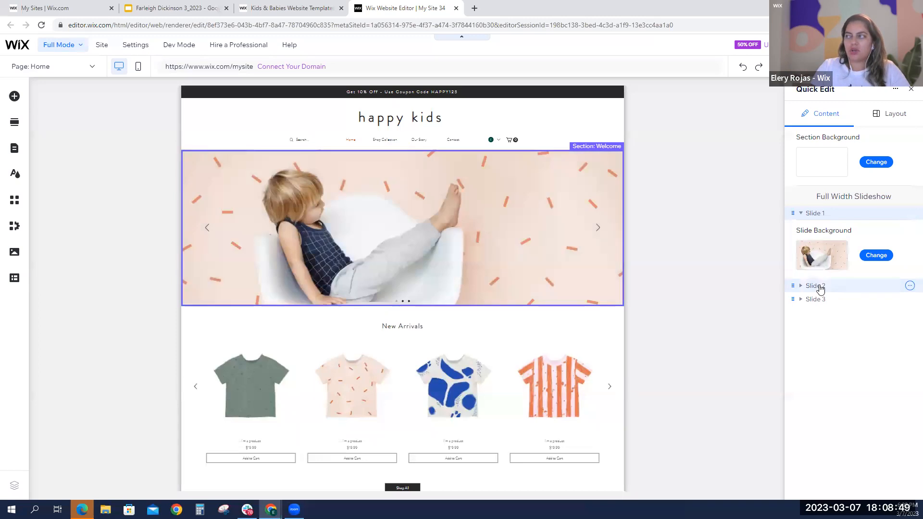
pyautogui.click(819, 287)
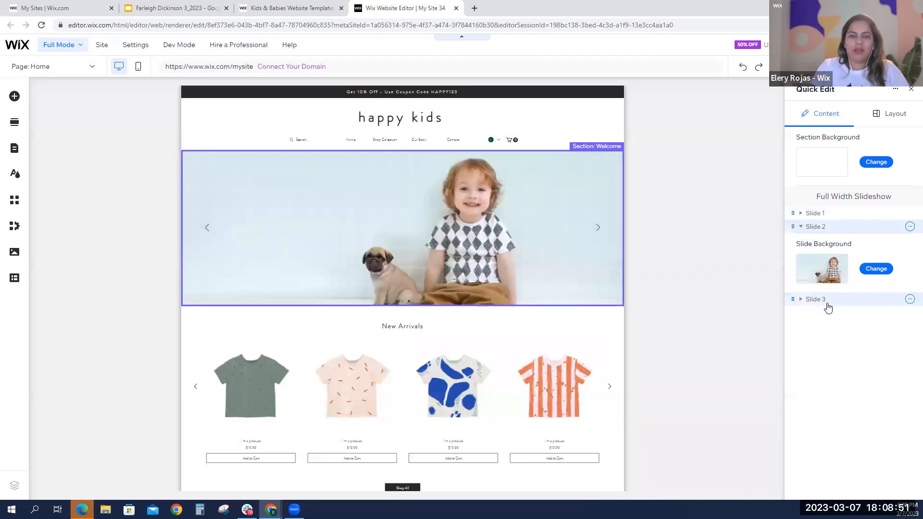
pyautogui.click(826, 306)
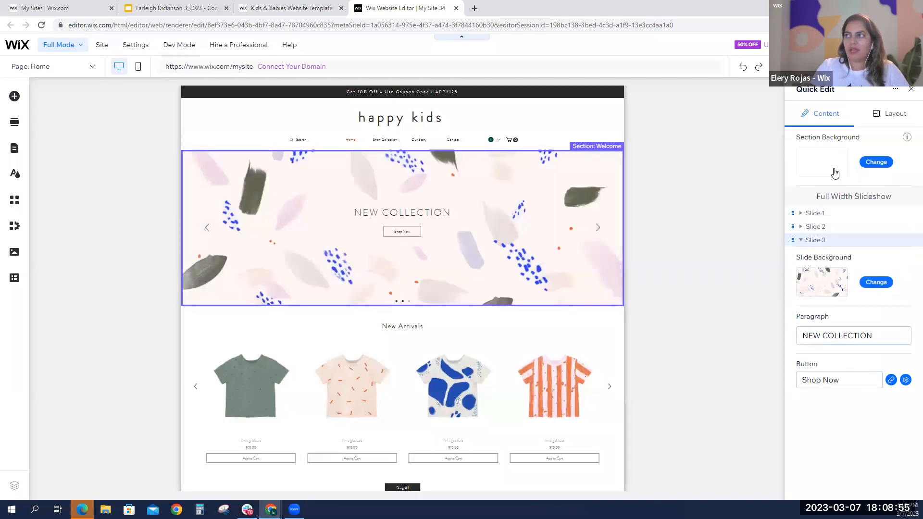
# - Set the Welcome section's background to the suggested image of geometric shapes and green fruit on grey
pyautogui.click(835, 174)
pyautogui.moveTo(859, 272)
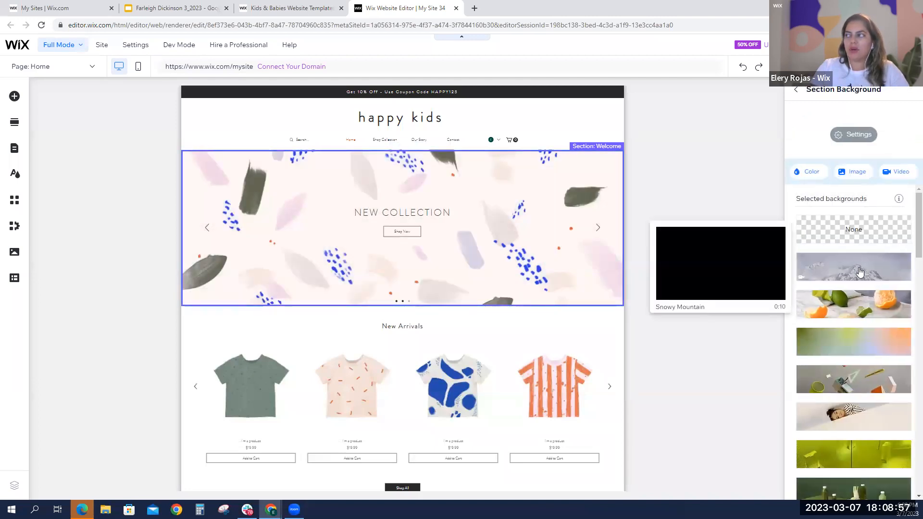
pyautogui.click(841, 384)
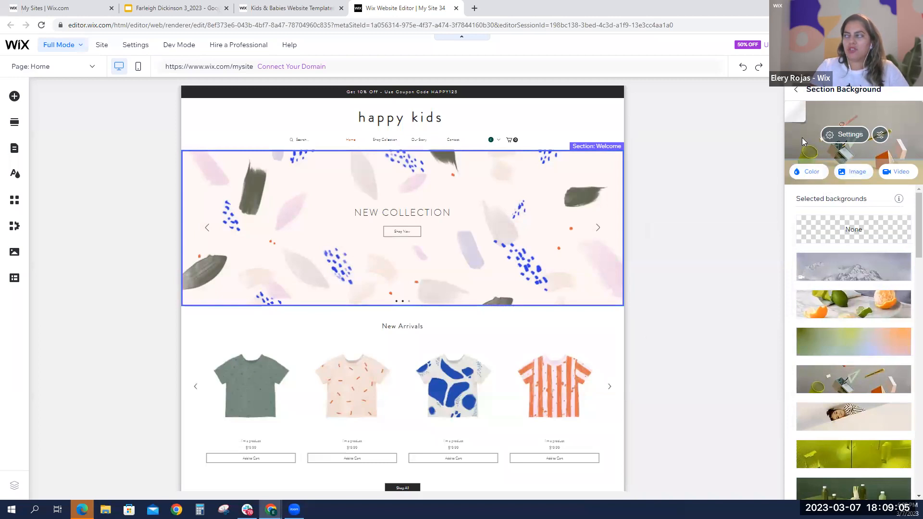
# - Leave the section background choices, review the Products section's Quick Edit content, and return to the Welcome section on the page canvas
pyautogui.click(796, 90)
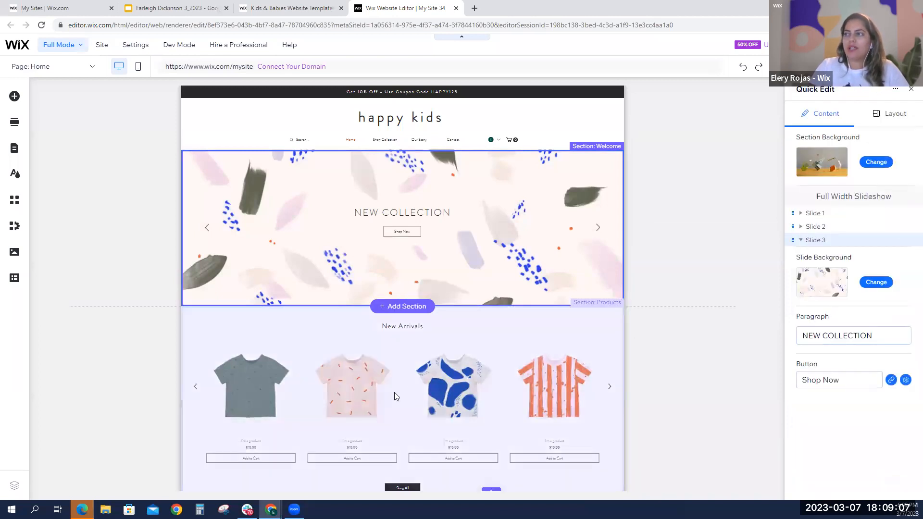
pyautogui.click(394, 392)
pyautogui.scroll(-3, 439, 373)
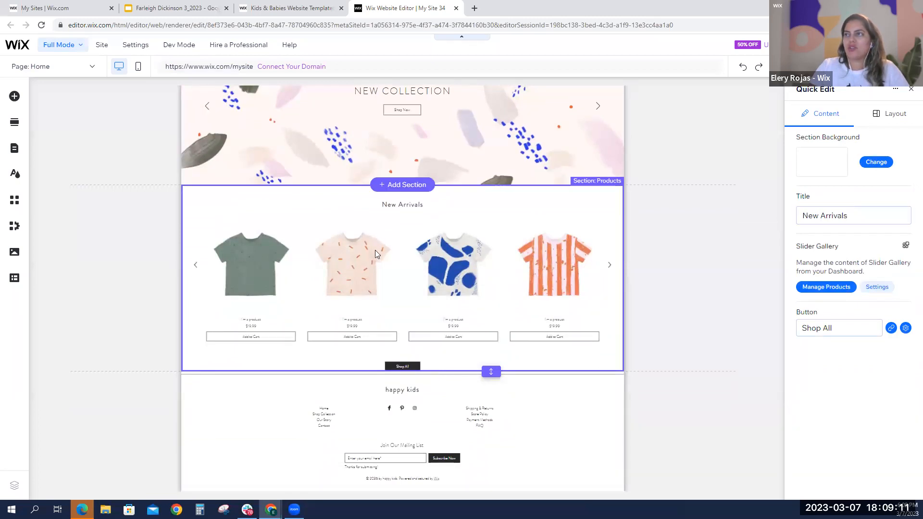
pyautogui.scroll(3, 403, 268)
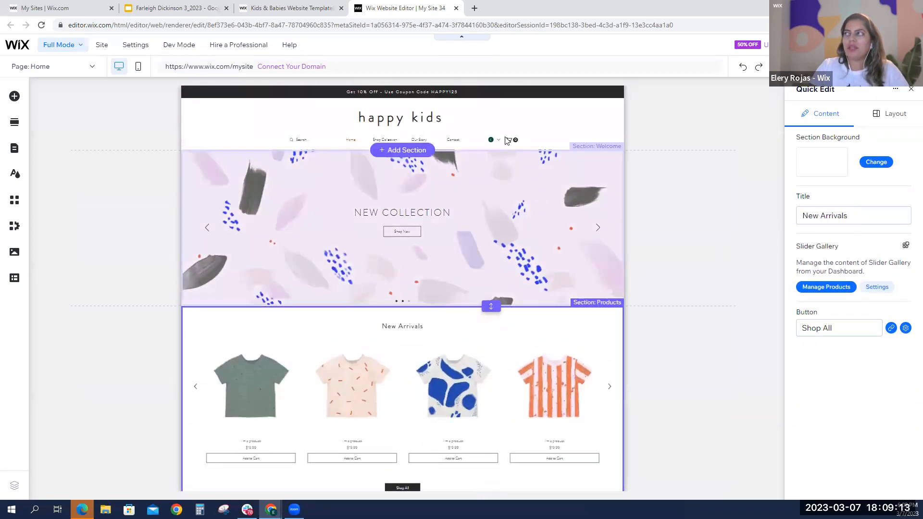
pyautogui.click(256, 226)
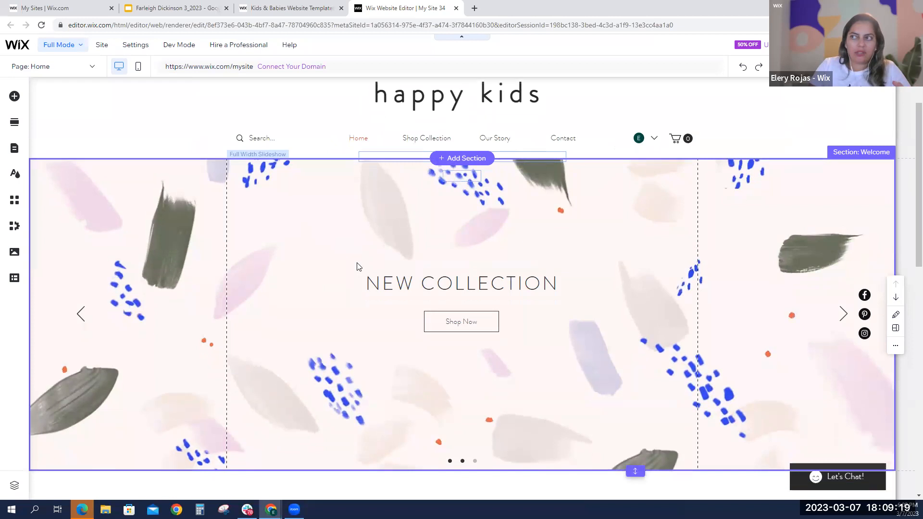
# - Examine the home page's individual elements: Slide 3's Shop Now button and NEW COLLECTION text, the New Arrivals slider gallery, and the footer's page links
pyautogui.scroll(-2, 361, 264)
pyautogui.click(433, 237)
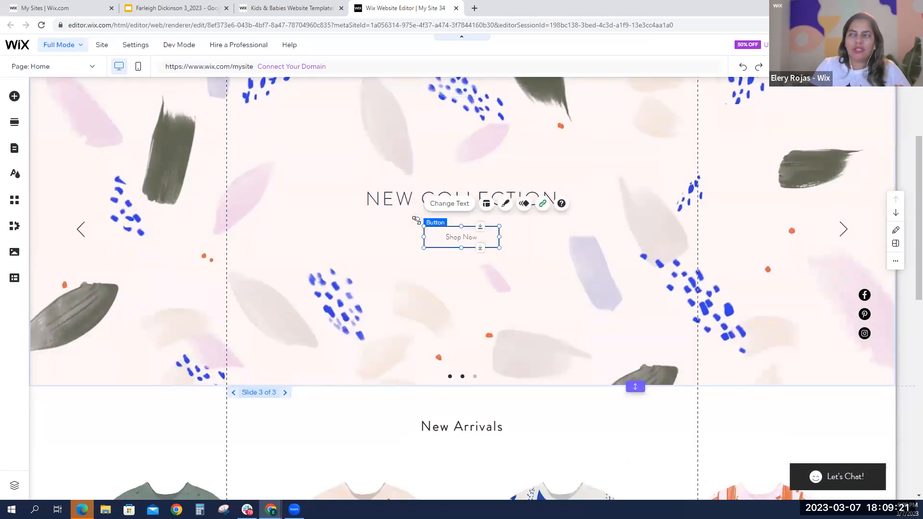
pyautogui.click(388, 203)
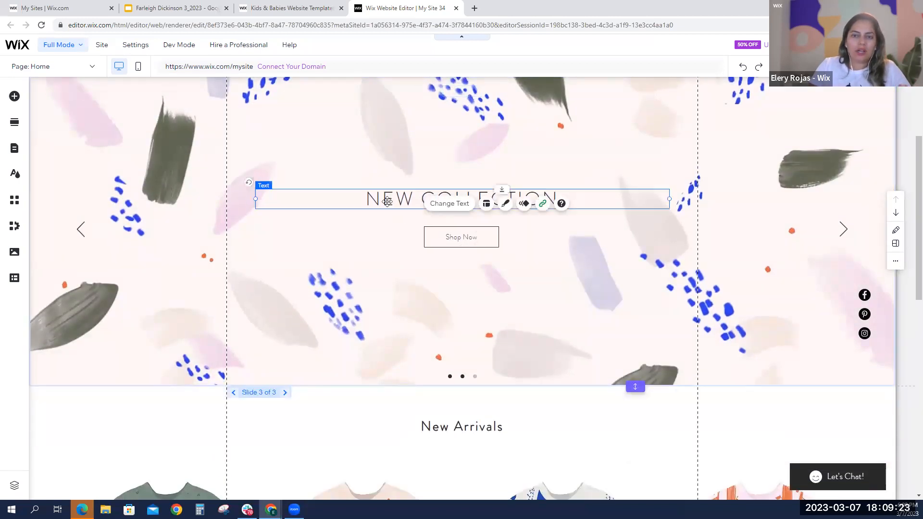
pyautogui.click(455, 239)
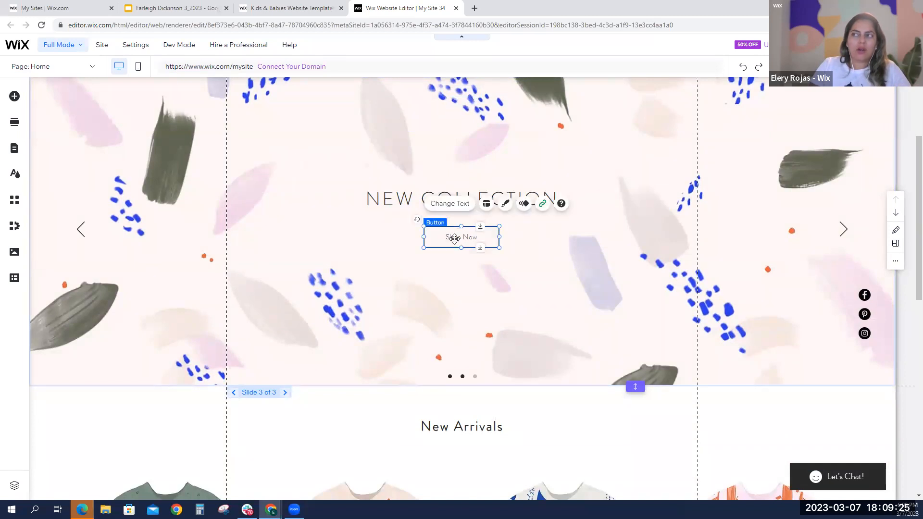
pyautogui.scroll(-5, 437, 384)
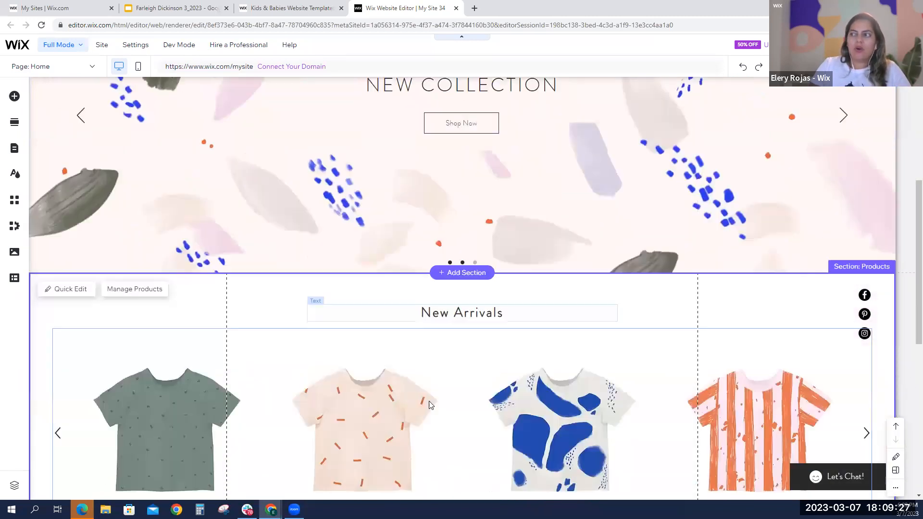
pyautogui.click(387, 340)
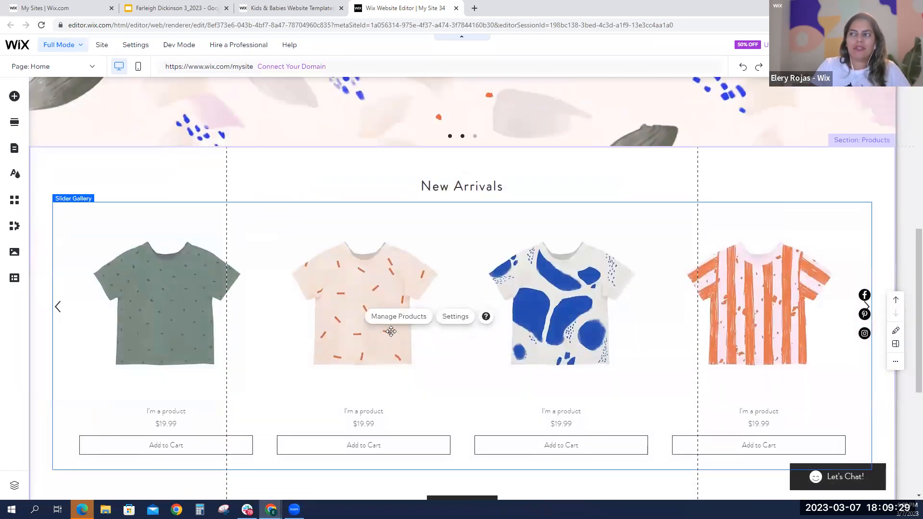
pyautogui.scroll(-5, 385, 318)
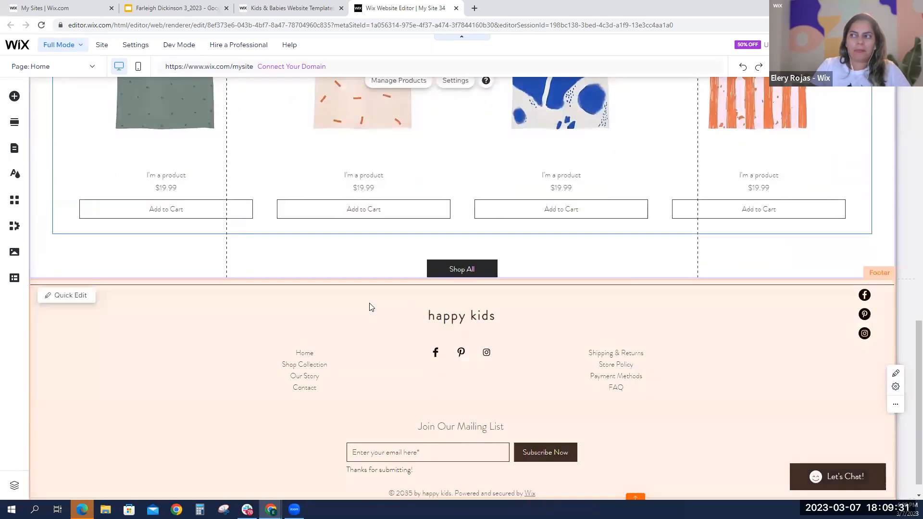
pyautogui.click(314, 336)
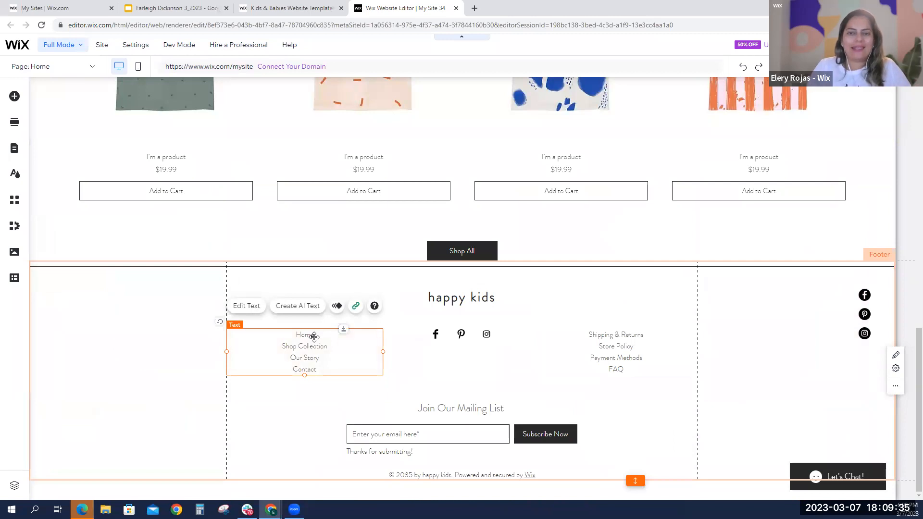
pyautogui.scroll(15, 352, 305)
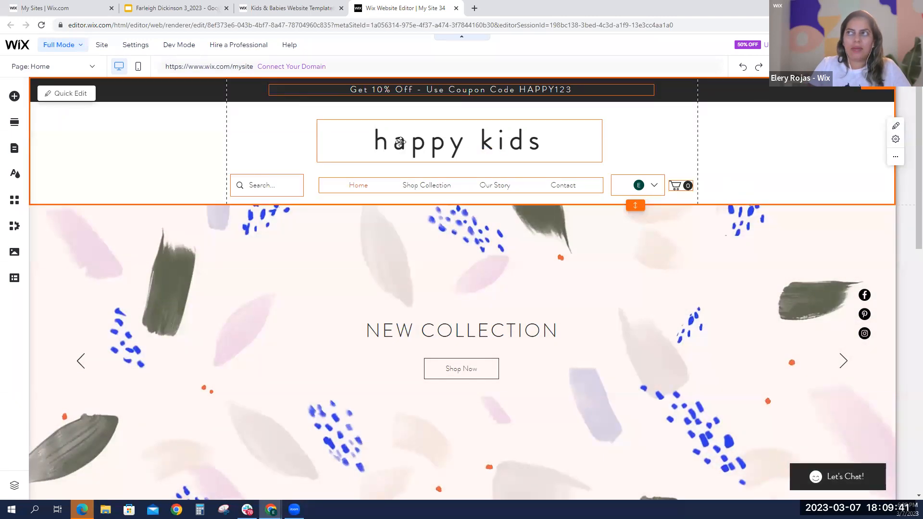
# - Replace the header's site title text with "Betti Boop Kids"
pyautogui.click(400, 142)
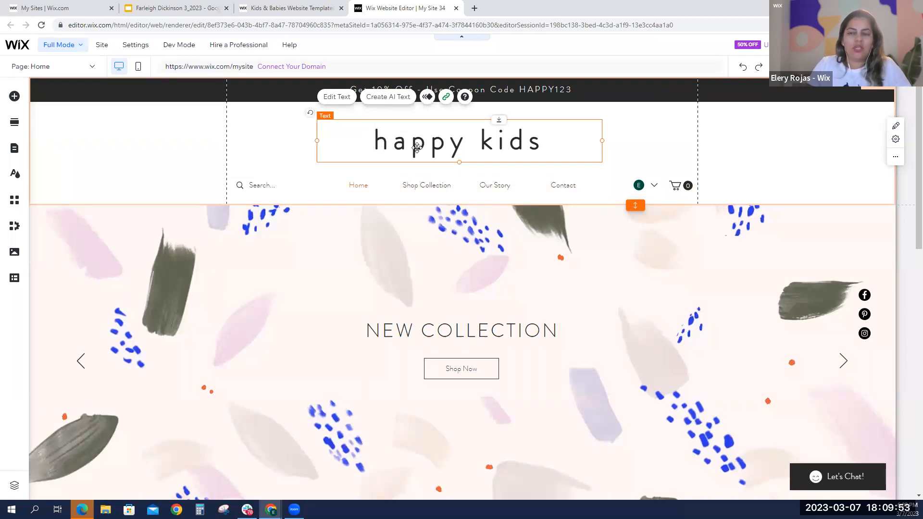
pyautogui.click(350, 100)
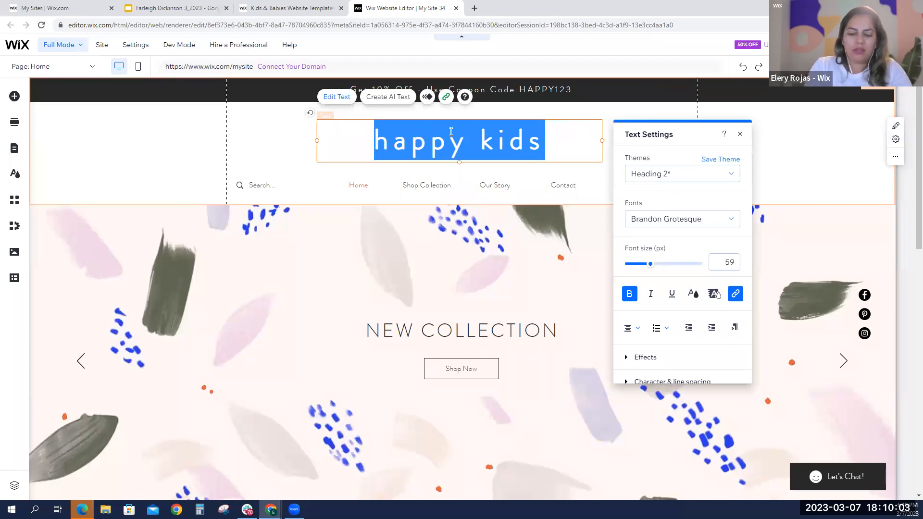
pyautogui.write('Bet')
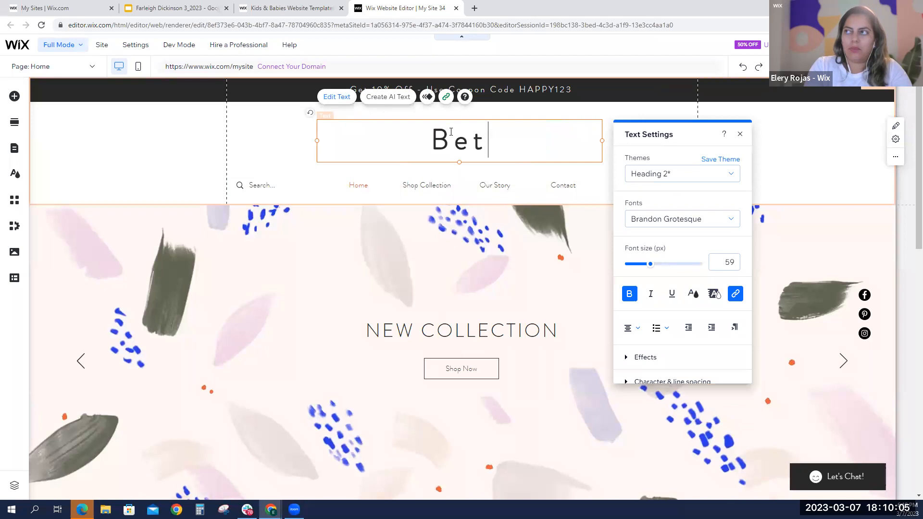
pyautogui.write('ti Boop ')
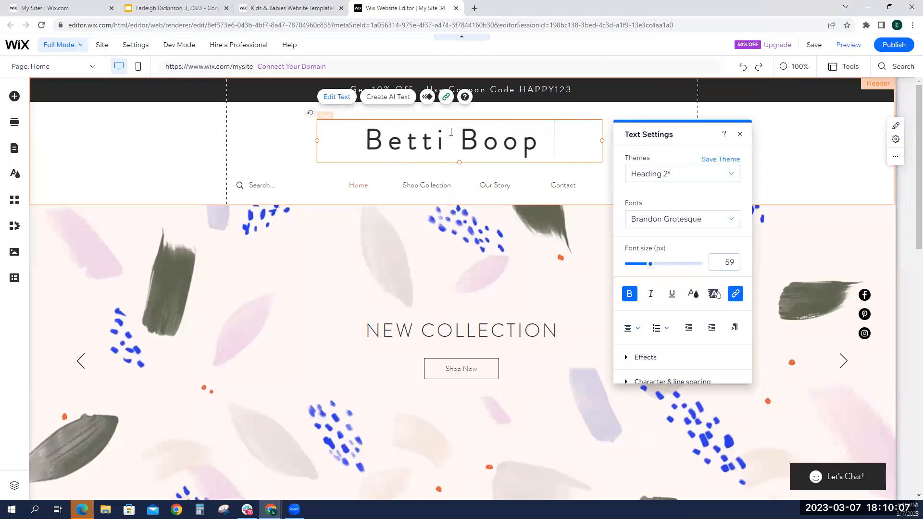
pyautogui.write('Kids')
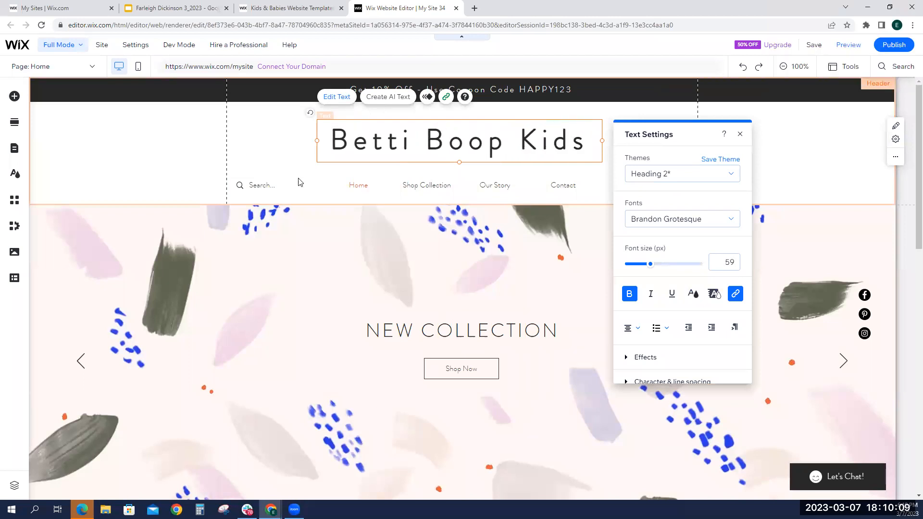
pyautogui.click(349, 257)
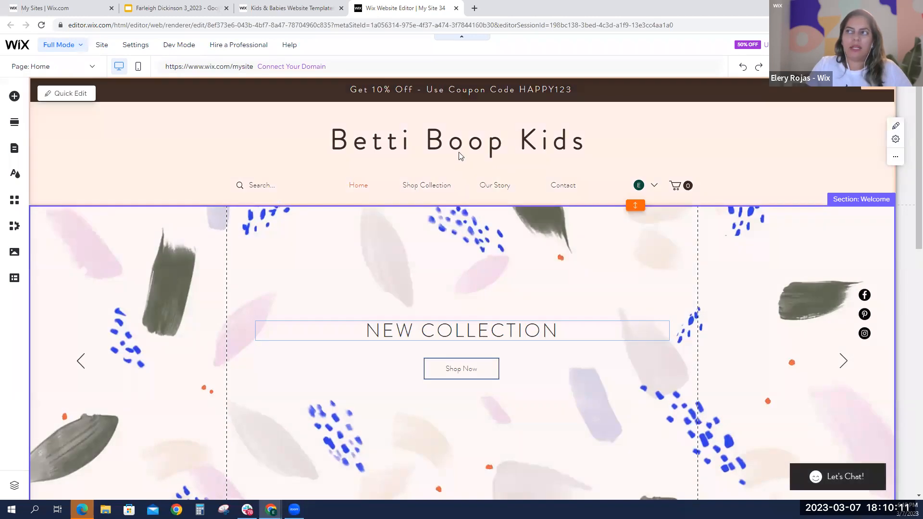
# - Select the header's horizontal menu and look through the text, image, button and strip elements available to add
pyautogui.click(364, 172)
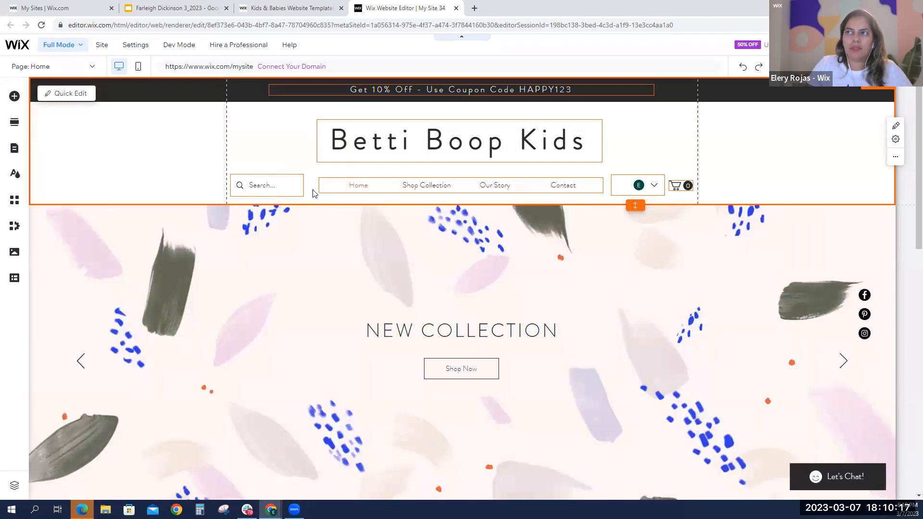
pyautogui.click(346, 187)
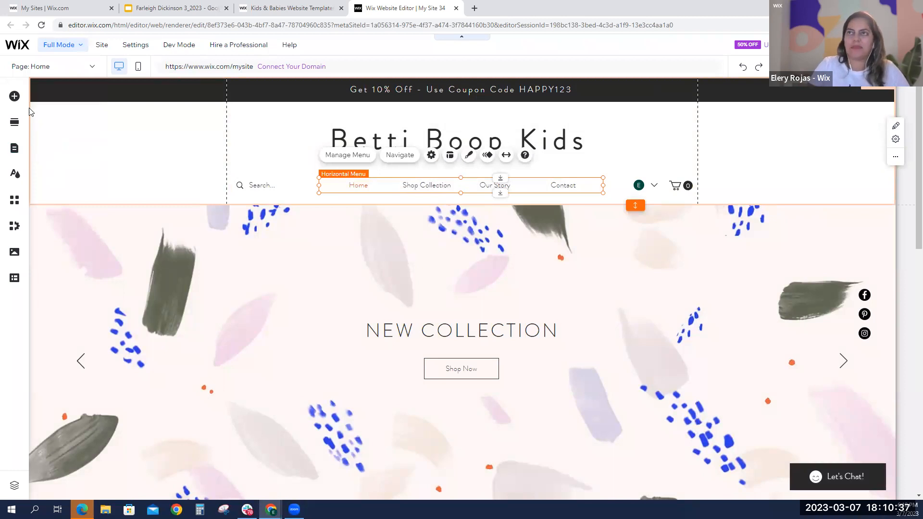
pyautogui.click(15, 98)
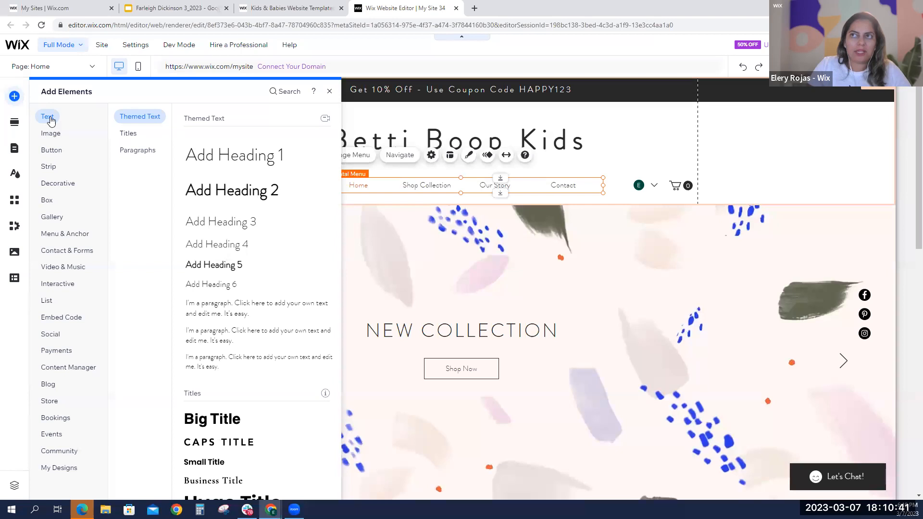
pyautogui.click(54, 135)
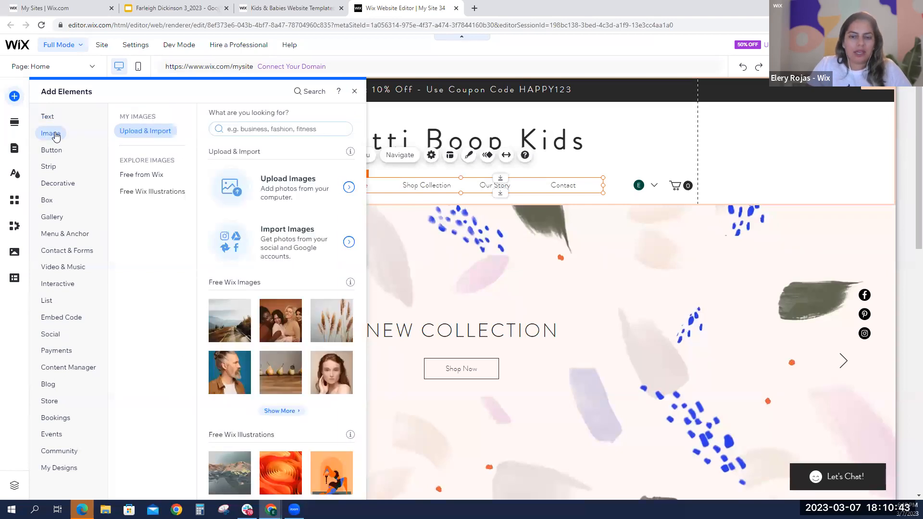
pyautogui.click(54, 150)
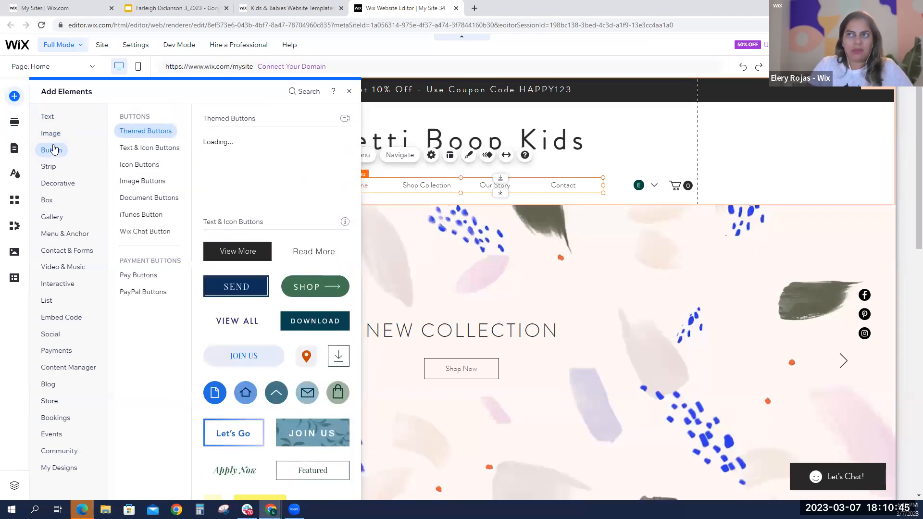
pyautogui.click(50, 117)
pyautogui.click(53, 133)
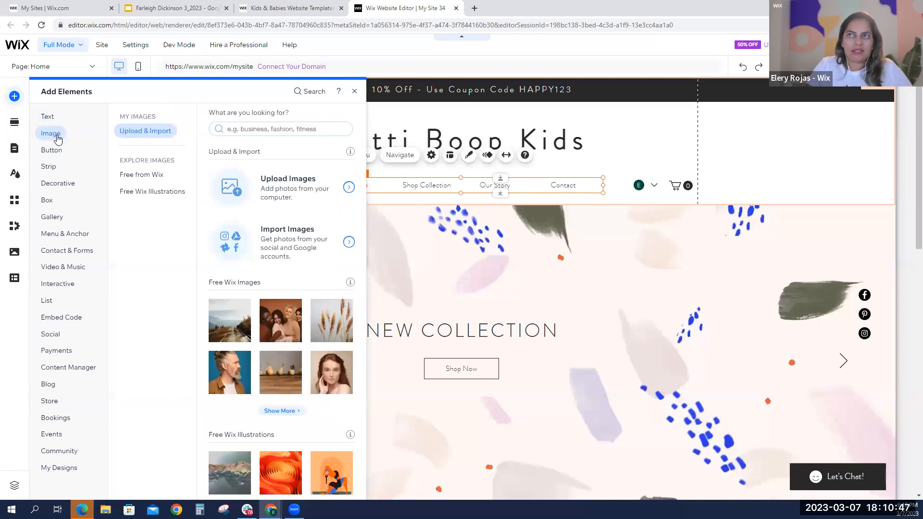
pyautogui.click(57, 151)
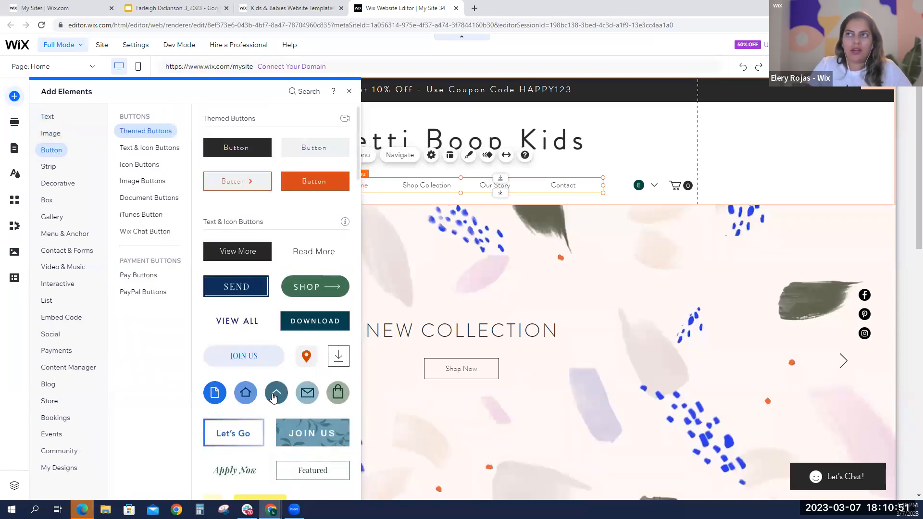
pyautogui.click(51, 169)
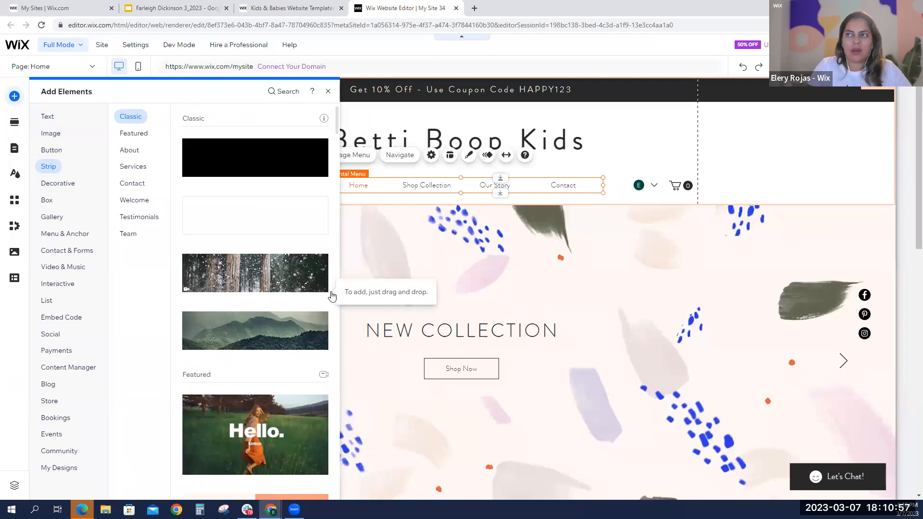
# - Browse the decorative elements available to add, from themed lines, basic shapes and arrows to the vector art characters
pyautogui.click(54, 187)
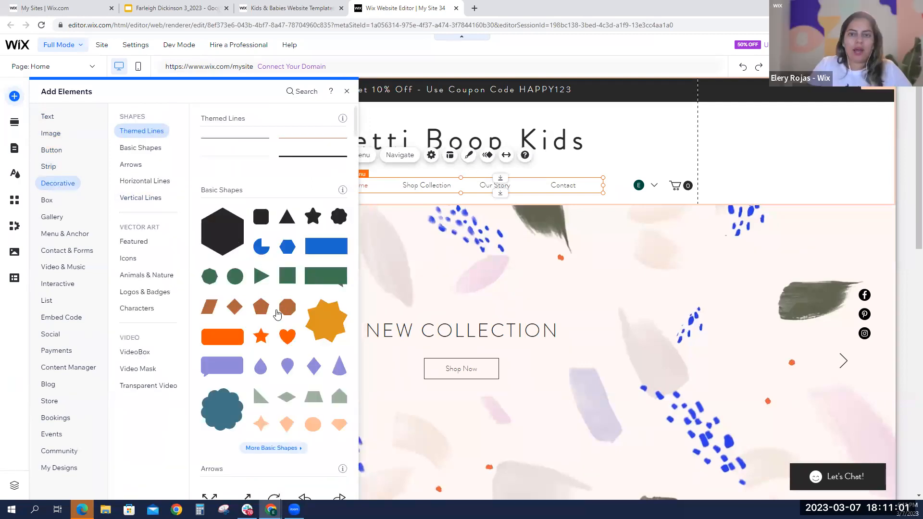
pyautogui.scroll(-10, 264, 313)
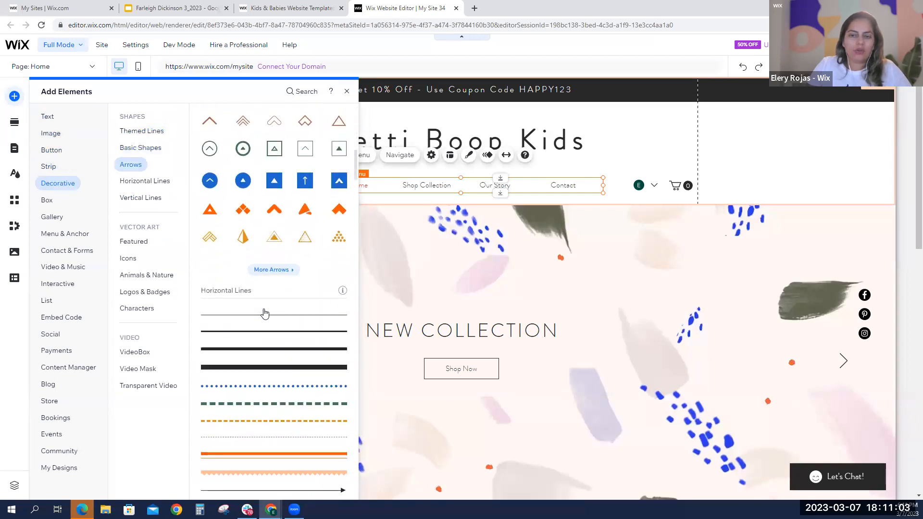
pyautogui.scroll(-10, 264, 313)
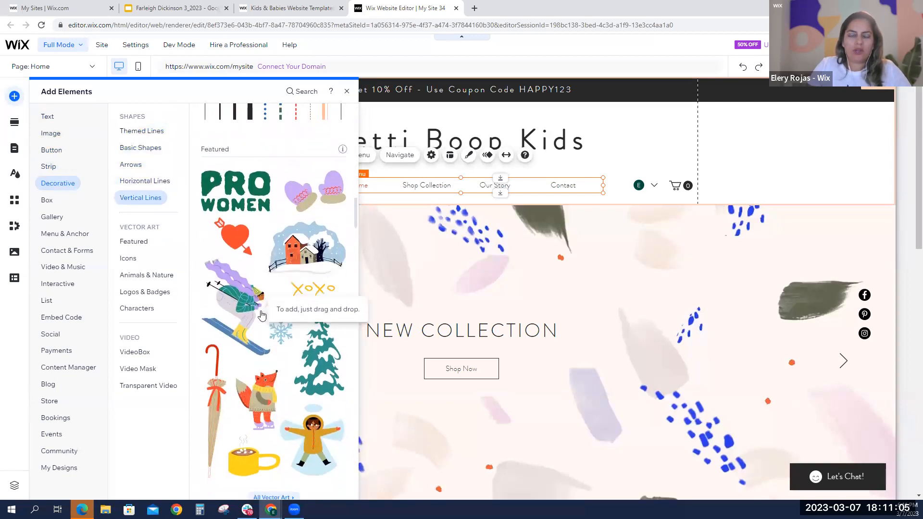
pyautogui.scroll(-10, 261, 315)
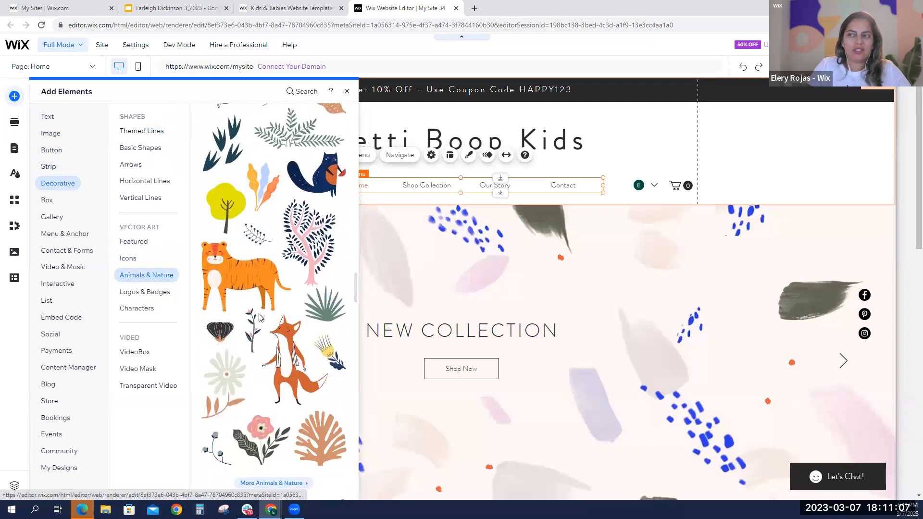
pyautogui.scroll(-10, 259, 319)
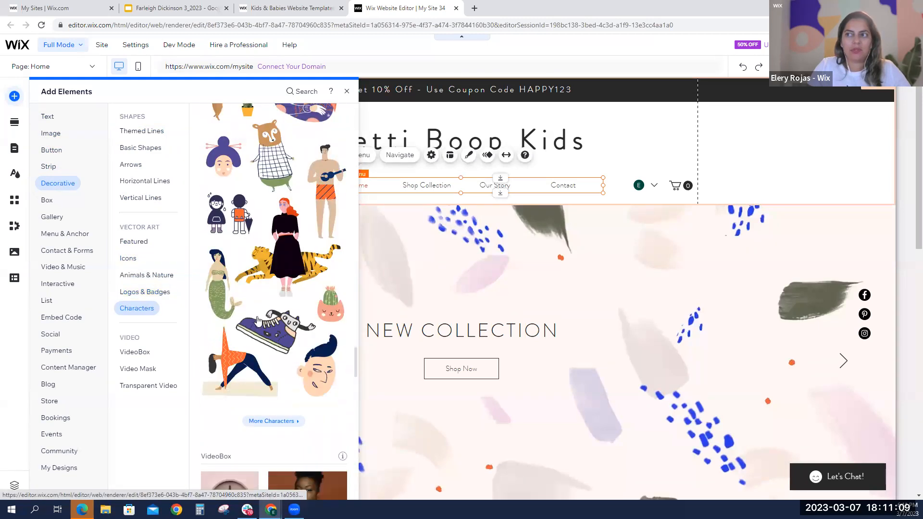
# - Look through the gallery, contact and forms, video and music, and interactive elements available to add
pyautogui.click(54, 218)
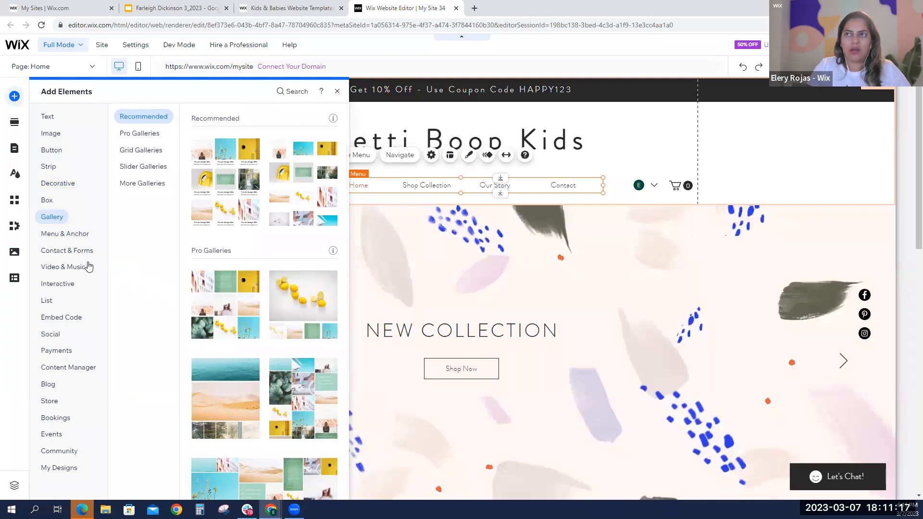
pyautogui.click(67, 266)
pyautogui.click(65, 255)
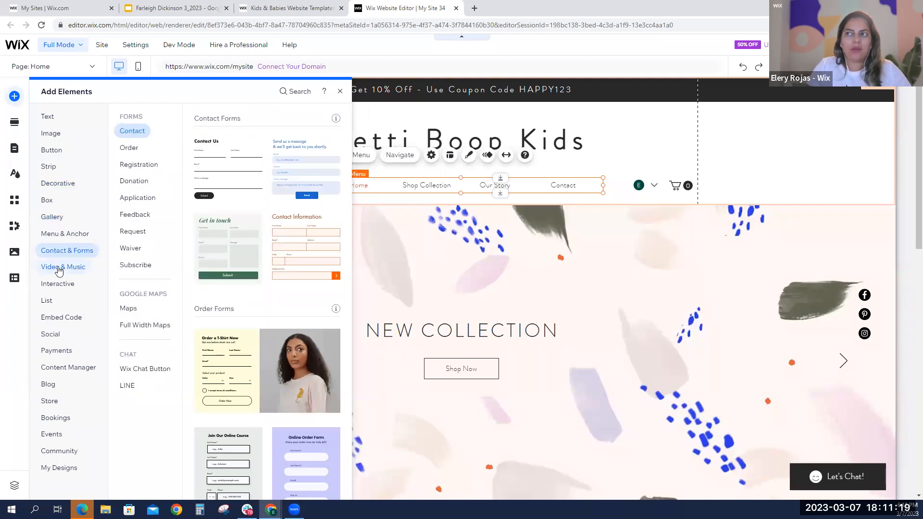
pyautogui.click(60, 269)
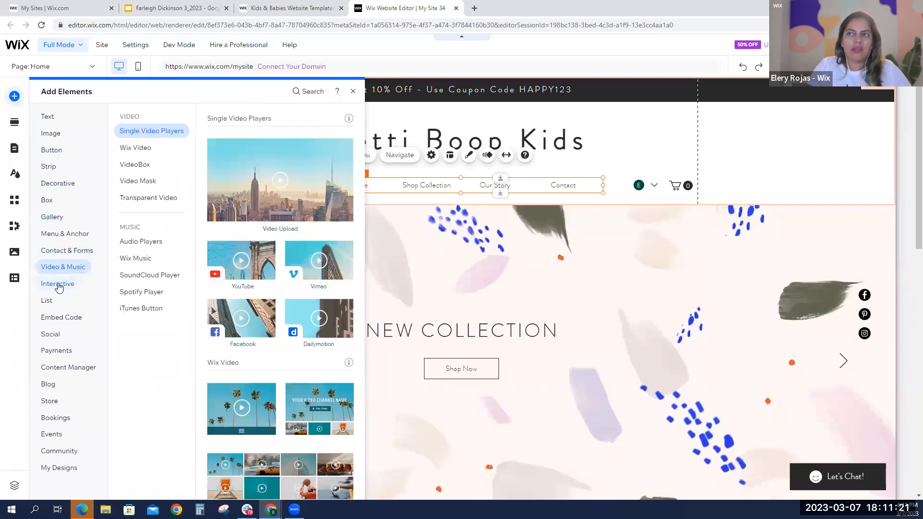
pyautogui.click(59, 284)
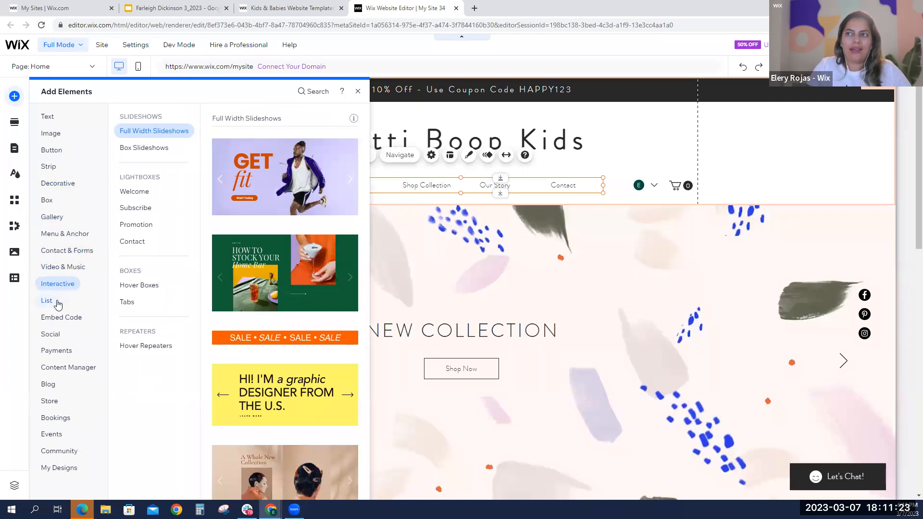
# - Look through the list elements and the ready-made section designs available to add
pyautogui.click(58, 302)
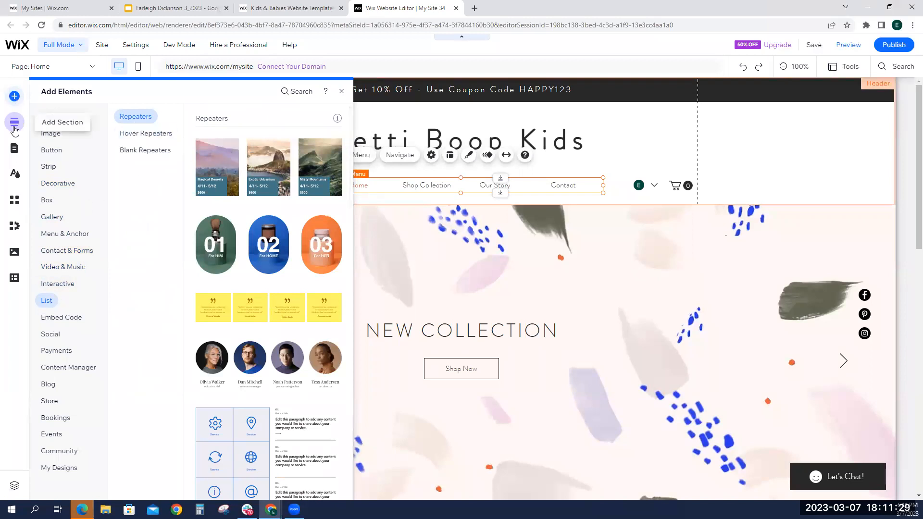
pyautogui.click(14, 126)
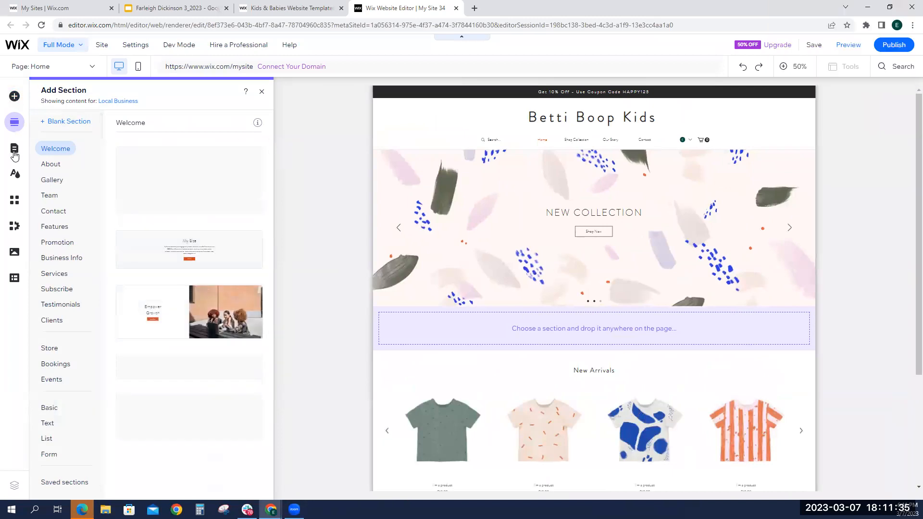
# - Open the Our Story page from the site's page list and look through it down to the footer
pyautogui.click(14, 151)
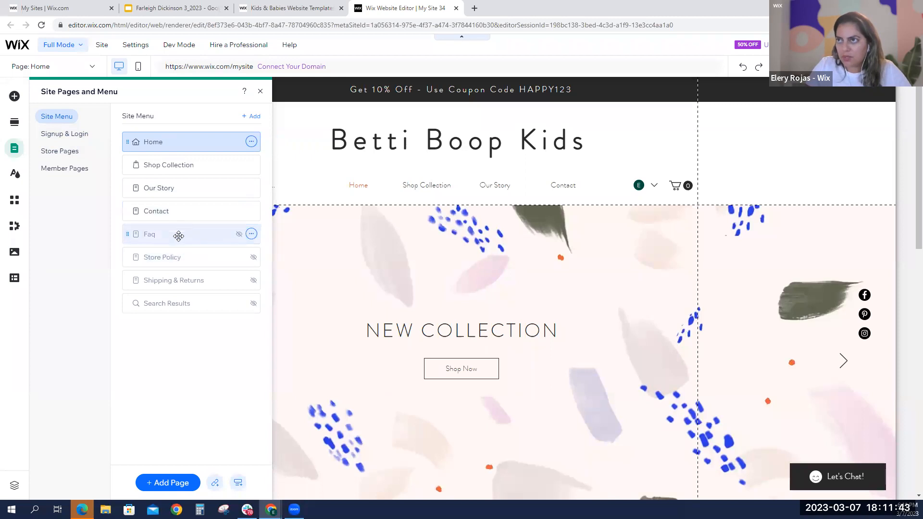
pyautogui.click(185, 188)
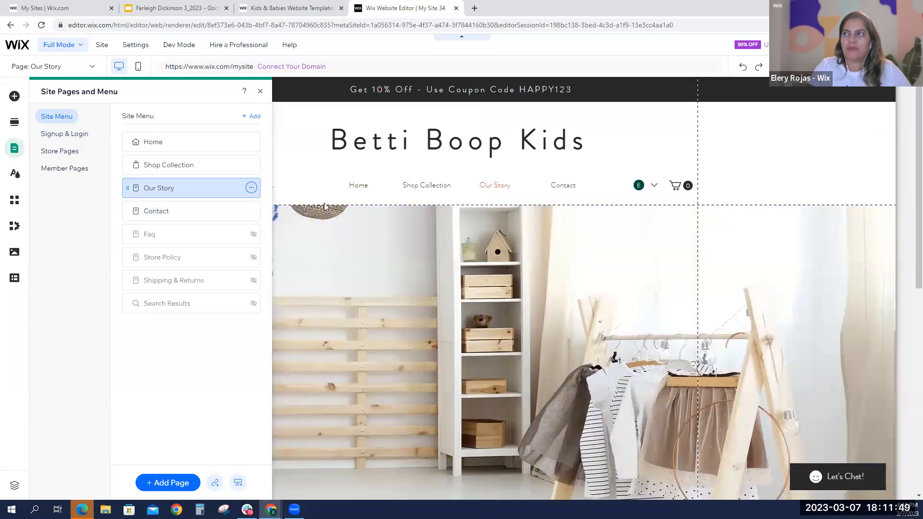
pyautogui.scroll(-2, 376, 212)
pyautogui.scroll(-7, 384, 240)
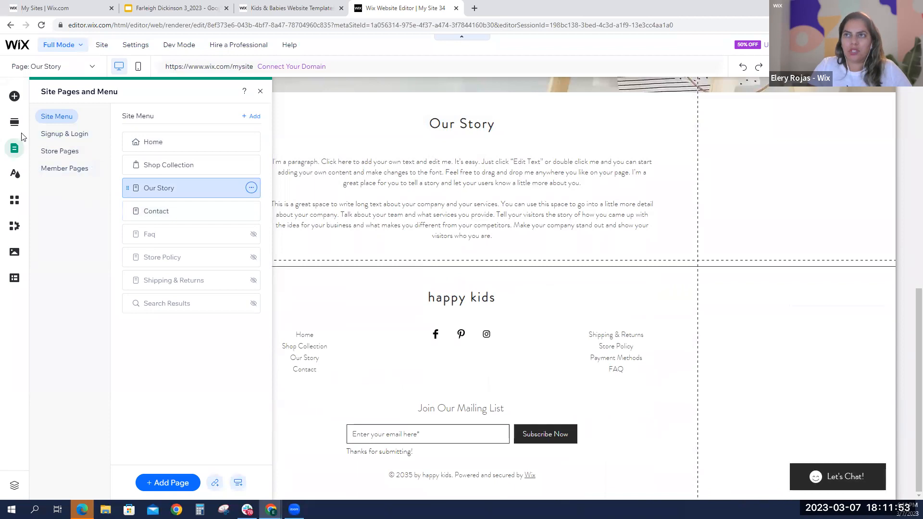
# - Add the three-member Our Team section design to the Our Story page, between the banner image and the Our Story text
pyautogui.click(15, 123)
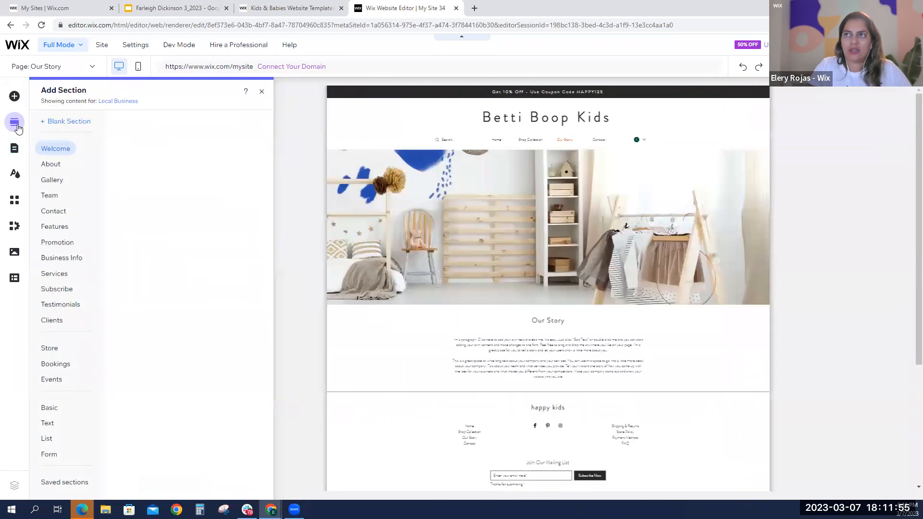
pyautogui.click(51, 197)
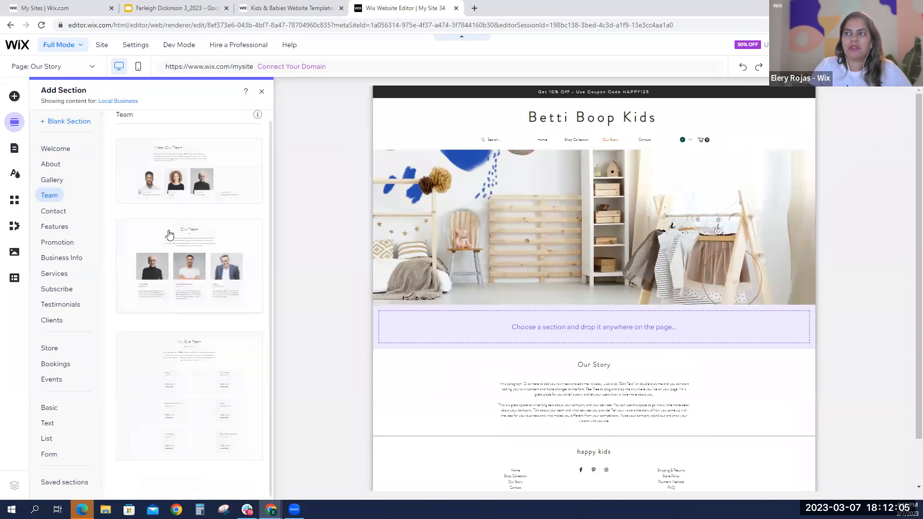
pyautogui.click(212, 281)
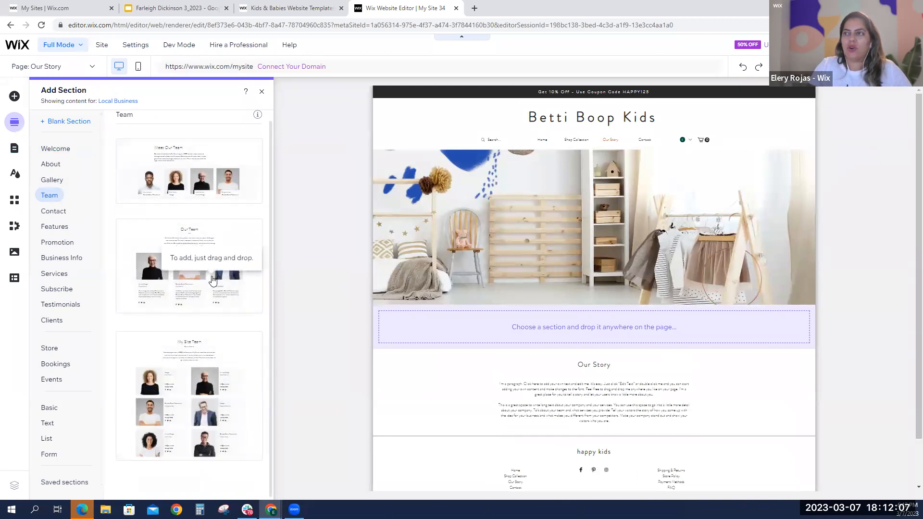
pyautogui.moveTo(237, 286); pyautogui.dragTo(570, 366)
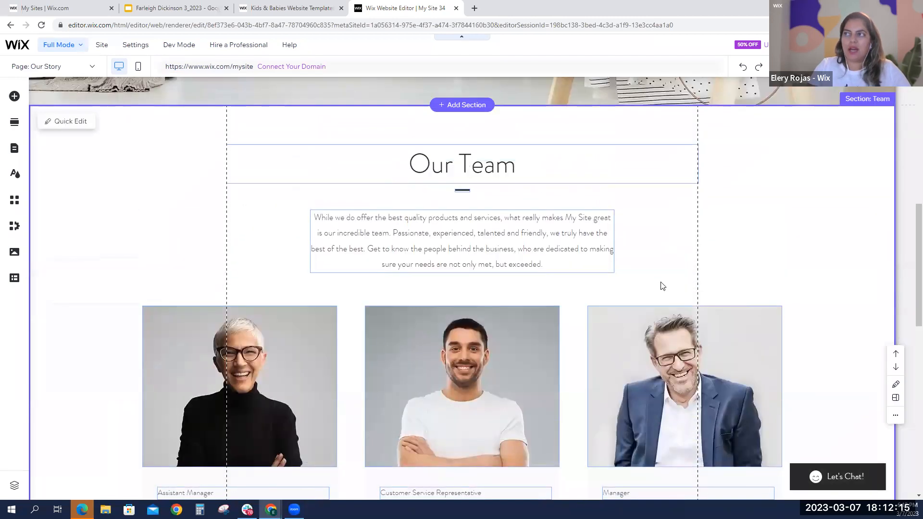
# - Delete the intro paragraph under the Our Team heading and move the team repeater up into the gap
pyautogui.click(521, 256)
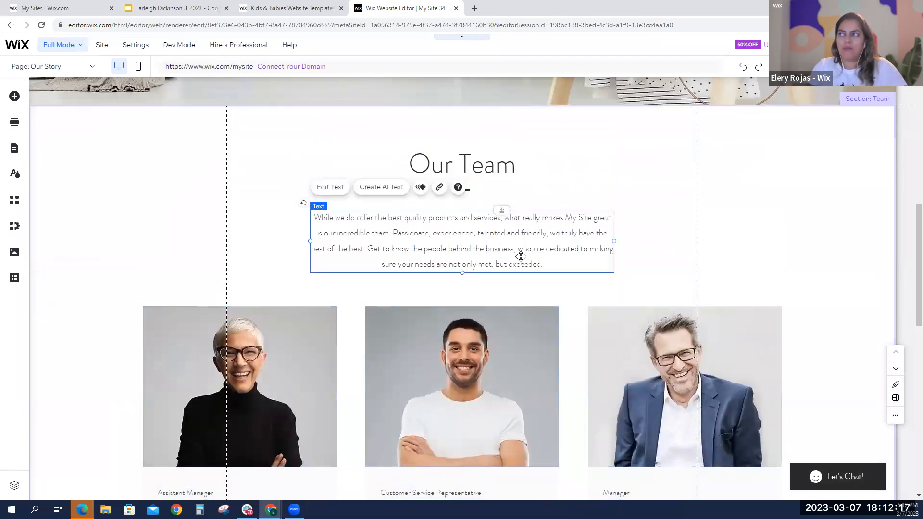
pyautogui.press('Delete')
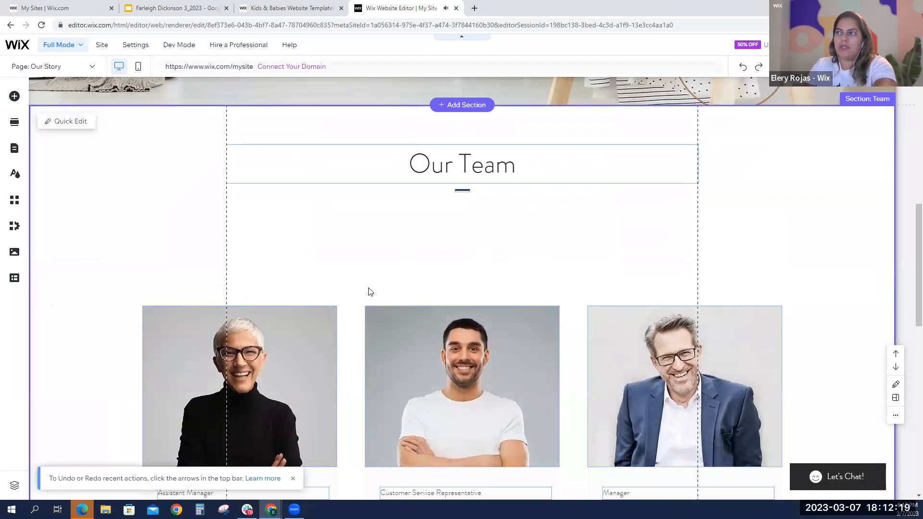
pyautogui.click(368, 290)
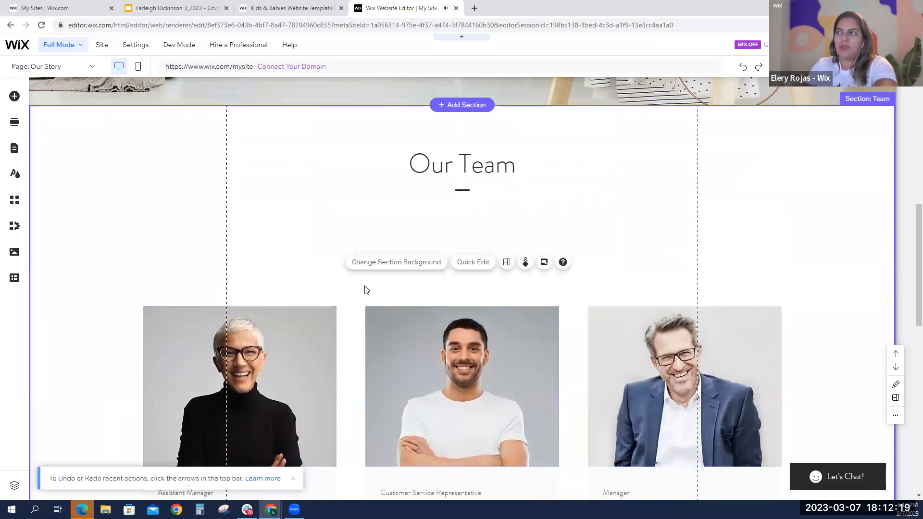
pyautogui.click(276, 320)
pyautogui.moveTo(346, 309); pyautogui.dragTo(348, 251)
pyautogui.scroll(-3, 346, 260)
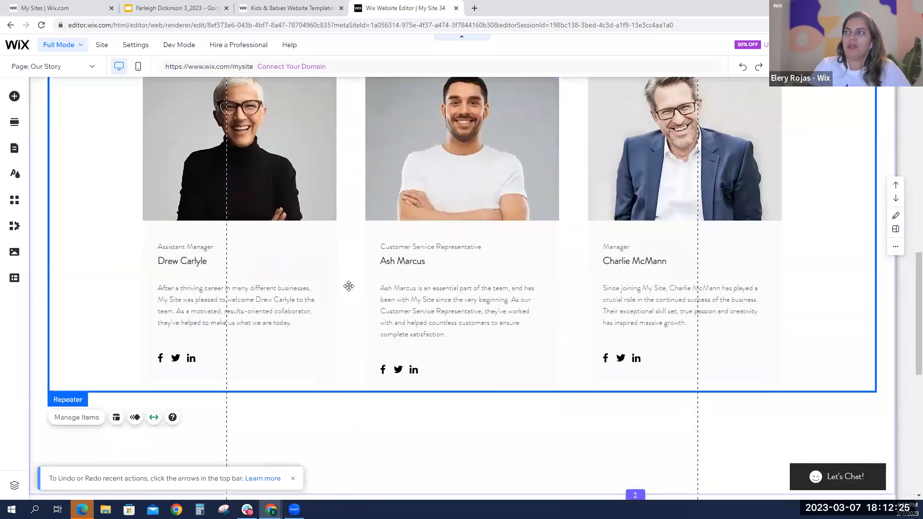
pyautogui.scroll(5, 349, 299)
# - Select the first team member's photo and each member's description to view their editing options
pyautogui.click(282, 256)
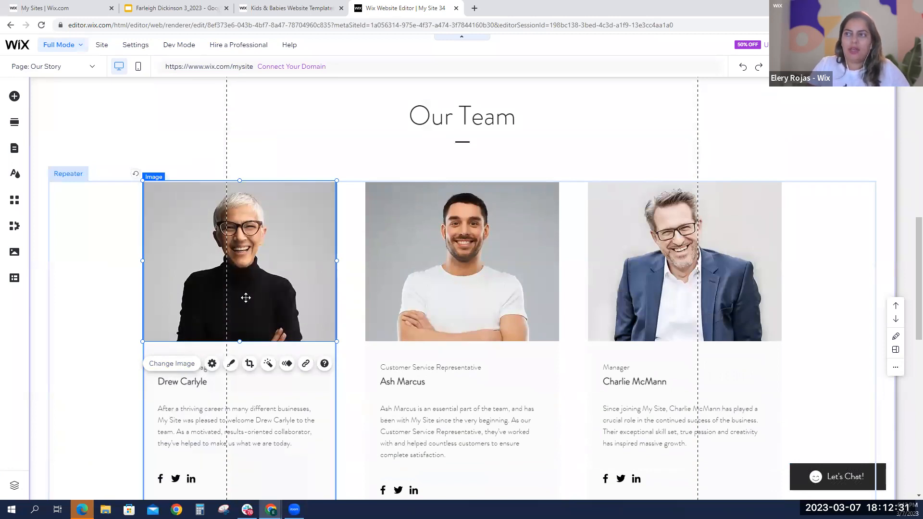
pyautogui.scroll(-3, 254, 295)
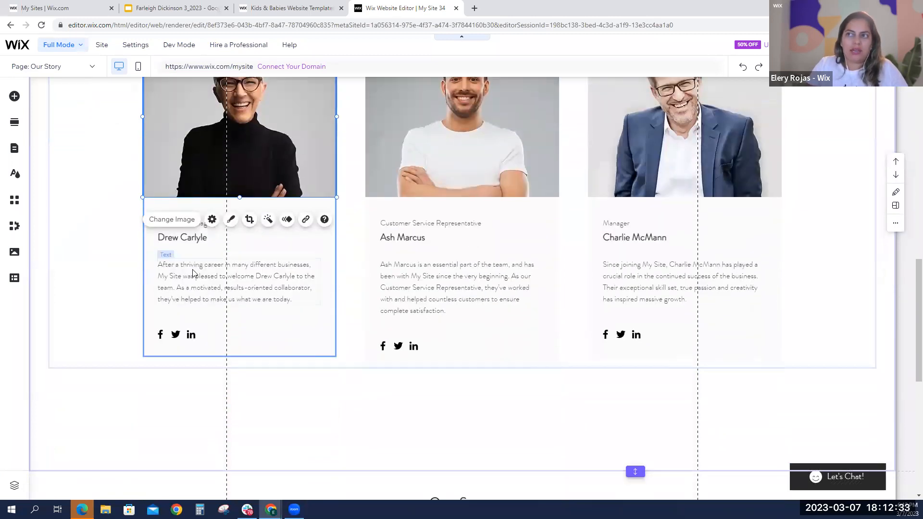
pyautogui.click(248, 279)
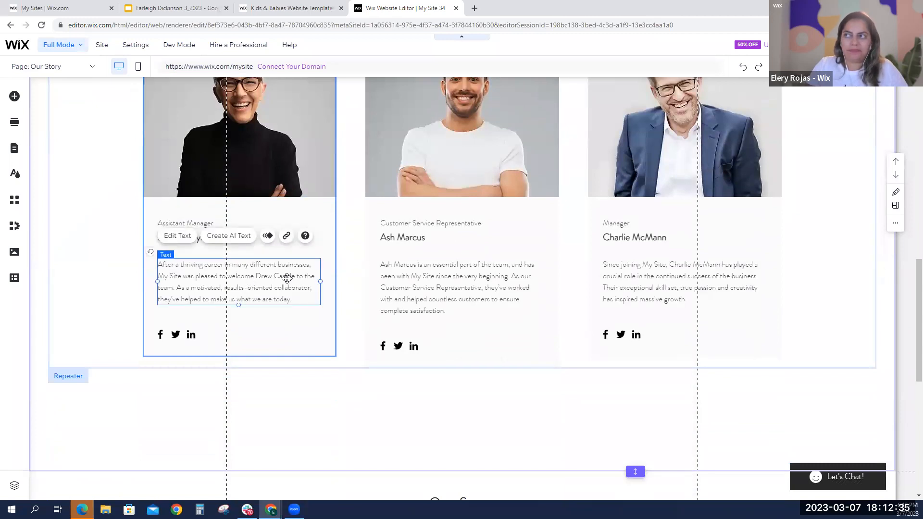
pyautogui.click(413, 296)
pyautogui.click(625, 293)
# - Preview the Our Story page, examine it from the banner through the team section to the footer, and return to editing
pyautogui.scroll(10, 543, 287)
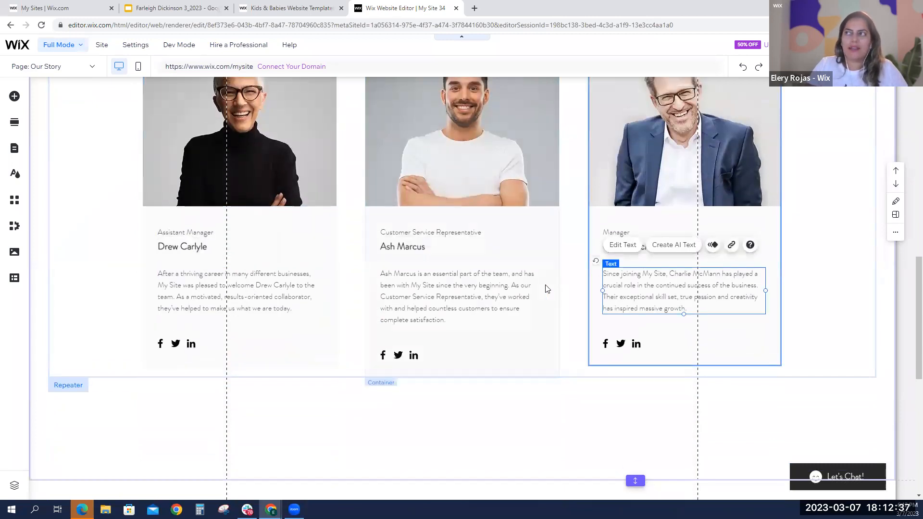
pyautogui.scroll(2, 542, 285)
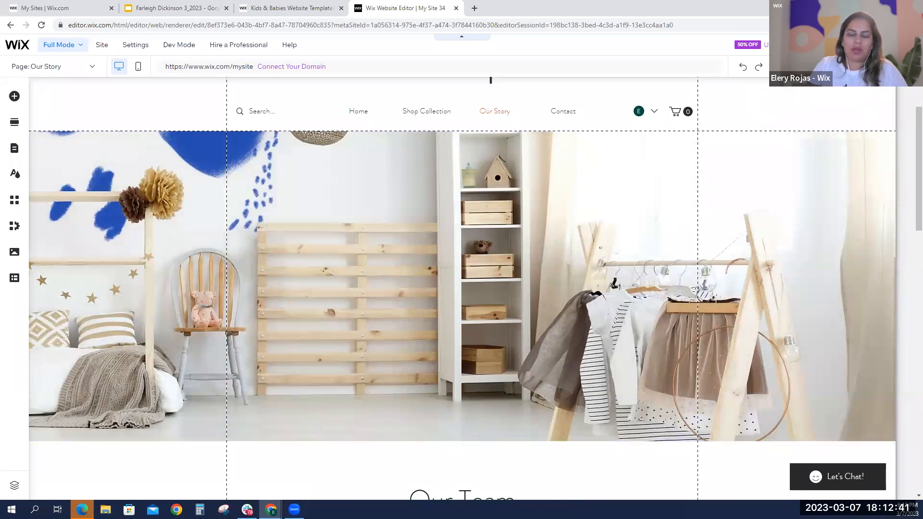
pyautogui.click(845, 45)
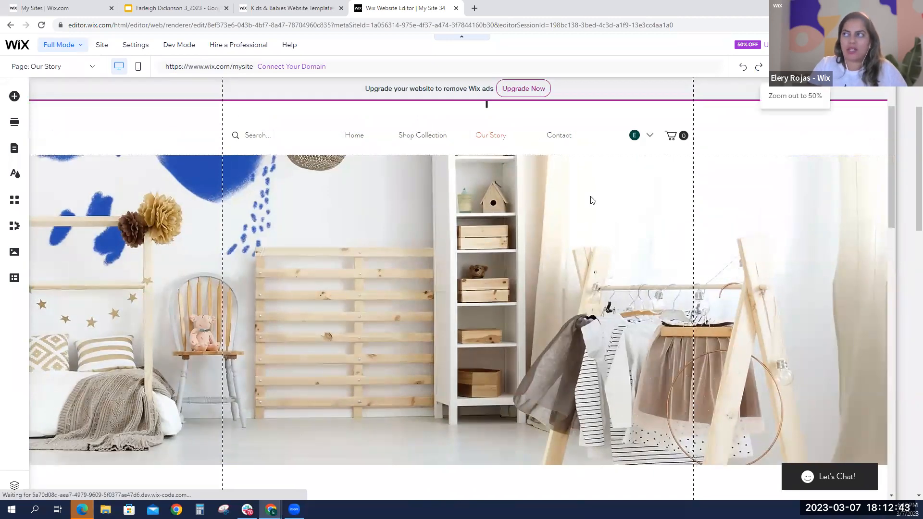
pyautogui.scroll(-7, 519, 189)
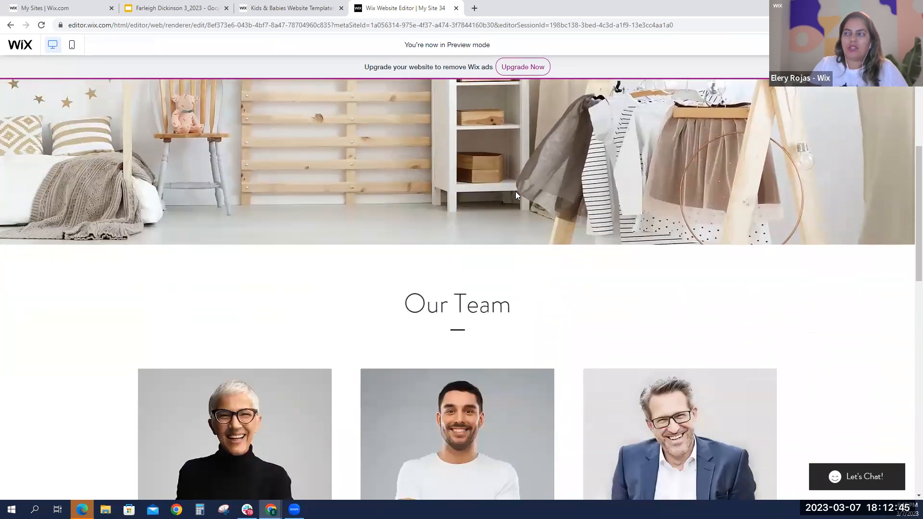
pyautogui.scroll(8, 515, 195)
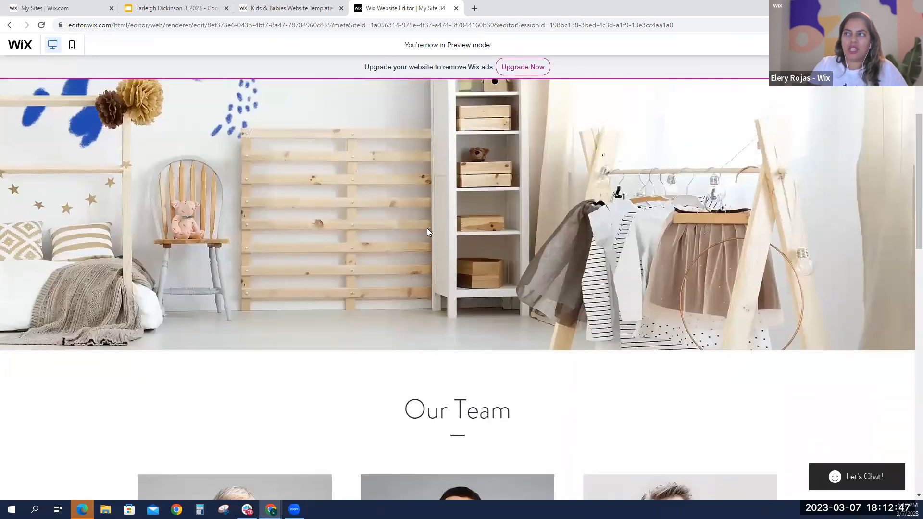
pyautogui.scroll(-3, 429, 240)
pyautogui.scroll(-7, 428, 237)
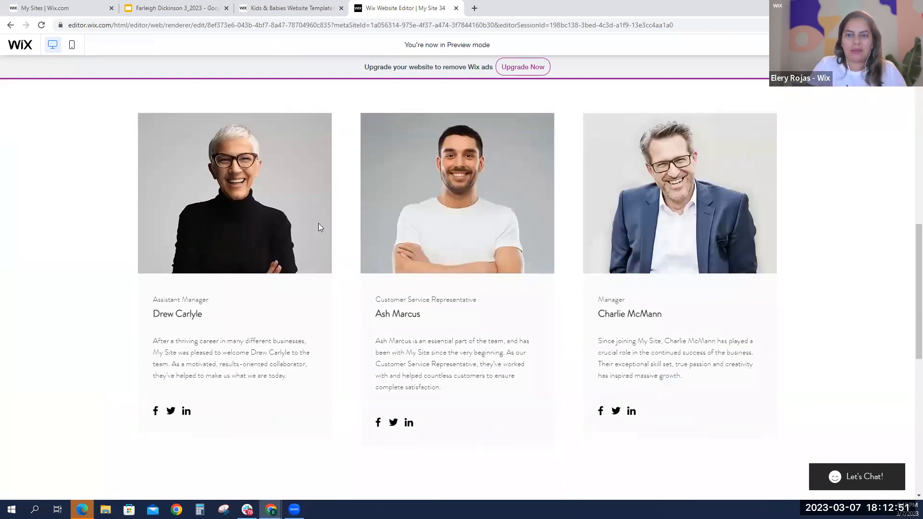
pyautogui.scroll(-4, 317, 226)
pyautogui.scroll(-2, 365, 262)
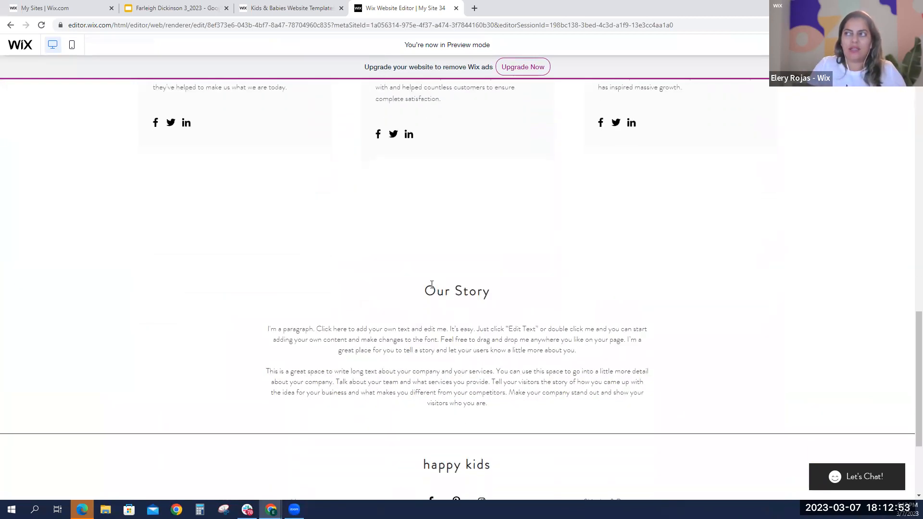
pyautogui.scroll(-1, 418, 333)
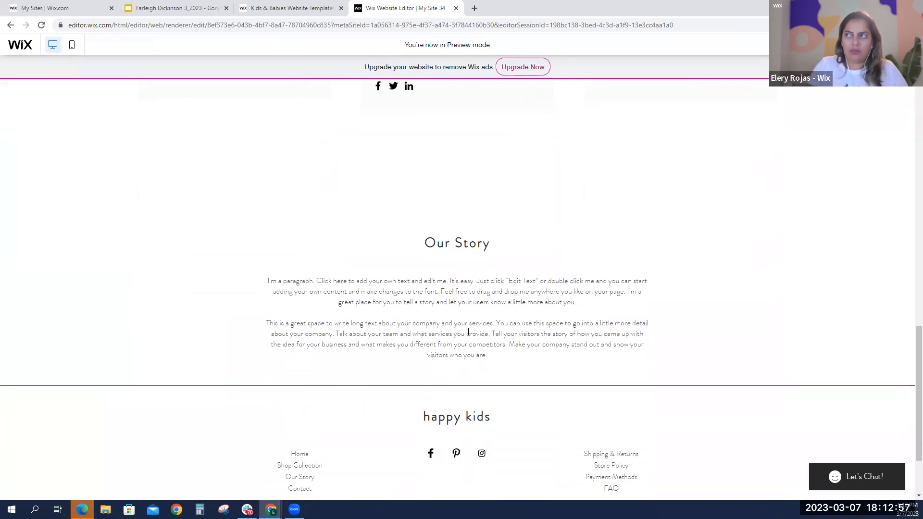
pyautogui.scroll(5, 473, 325)
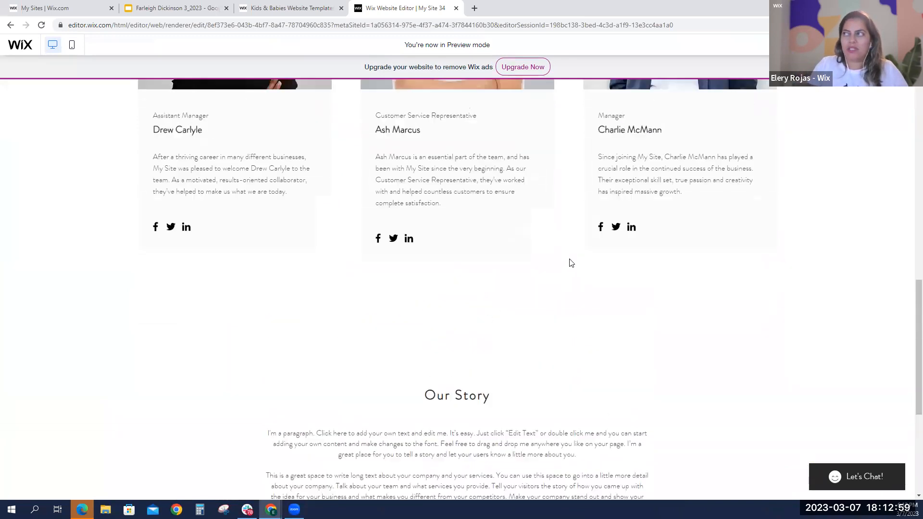
pyautogui.click(849, 45)
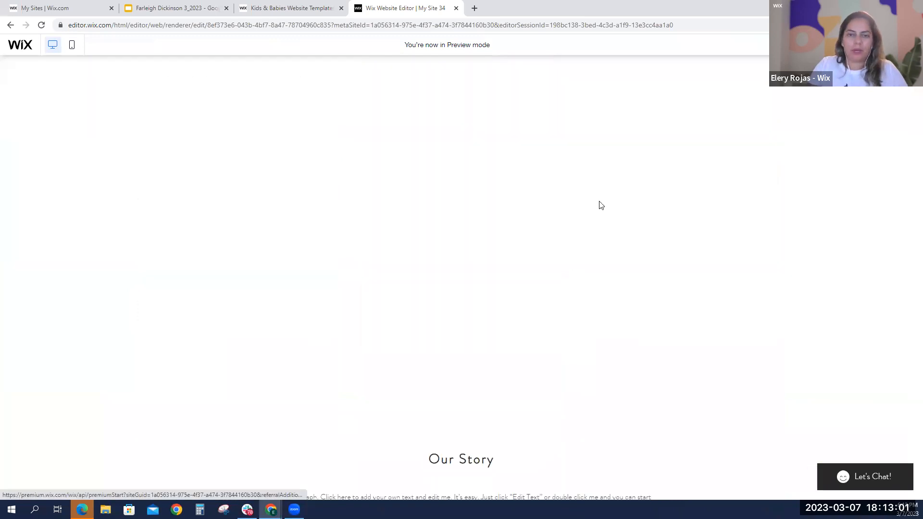
# - Select the Our Story paragraph, view the section's title and paragraph in Quick Edit, and close it
pyautogui.scroll(-4, 448, 299)
pyautogui.scroll(-3, 447, 302)
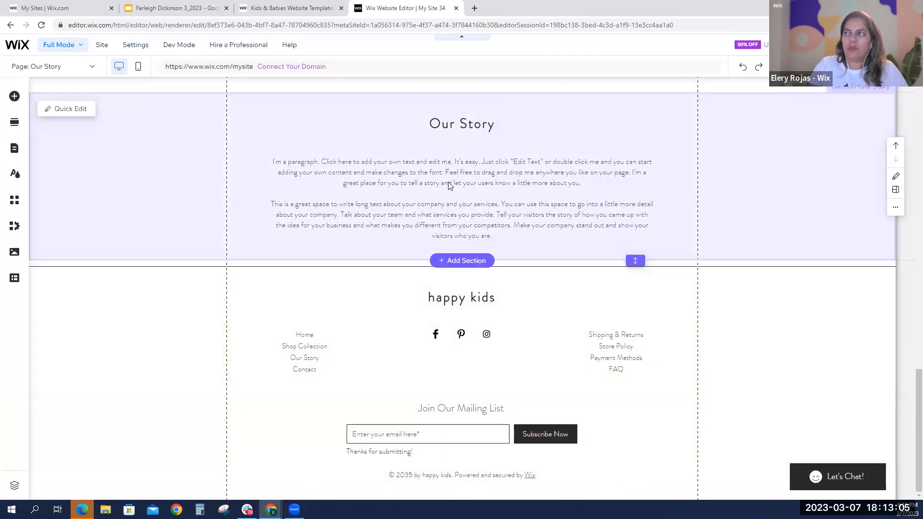
pyautogui.click(447, 177)
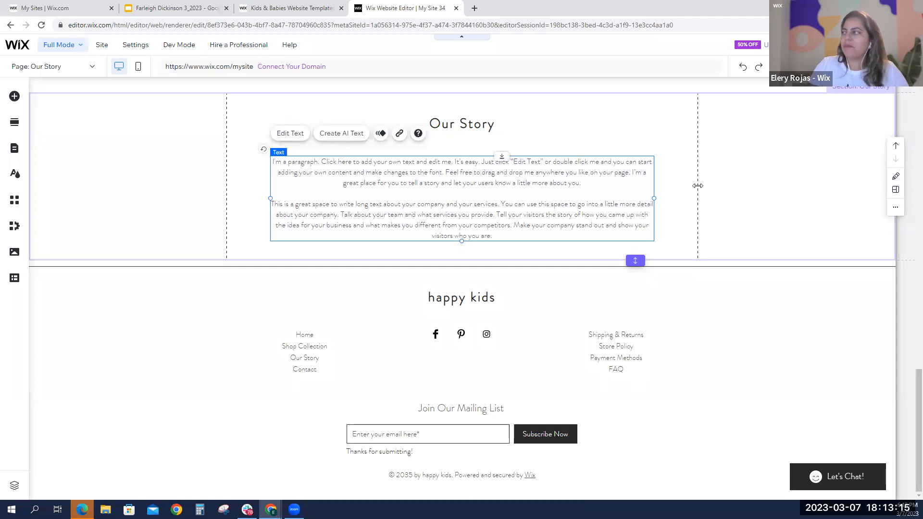
pyautogui.click(896, 180)
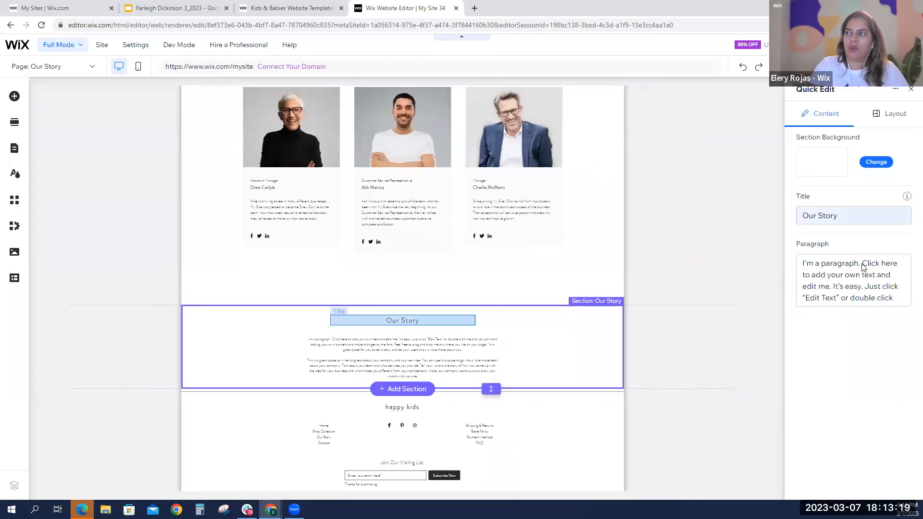
pyautogui.click(853, 299)
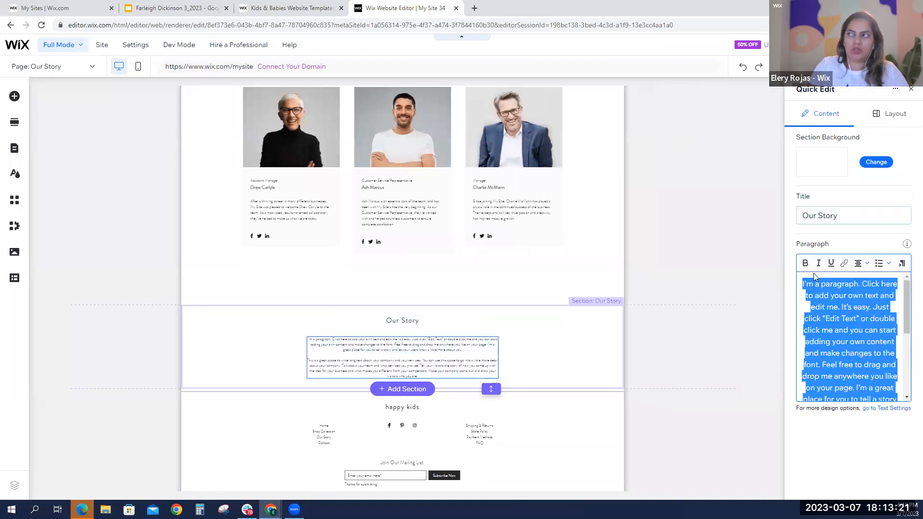
pyautogui.click(220, 343)
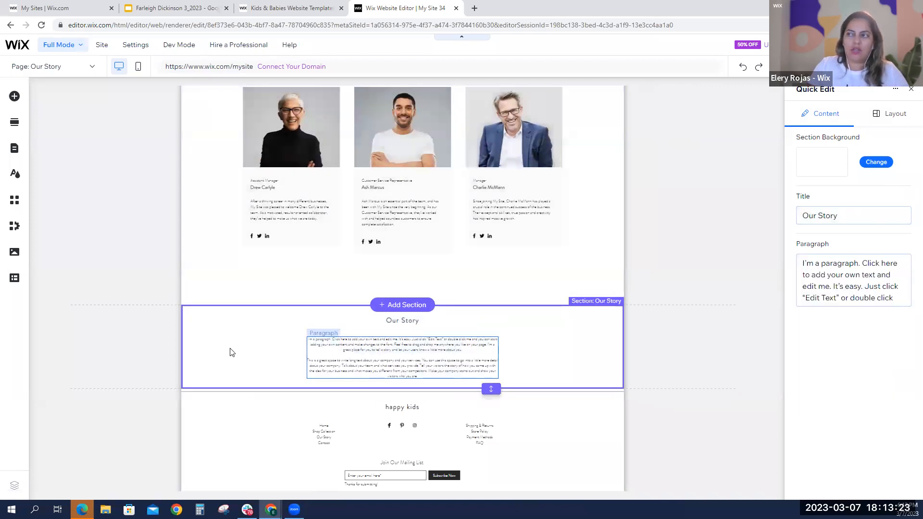
pyautogui.scroll(-4, 432, 387)
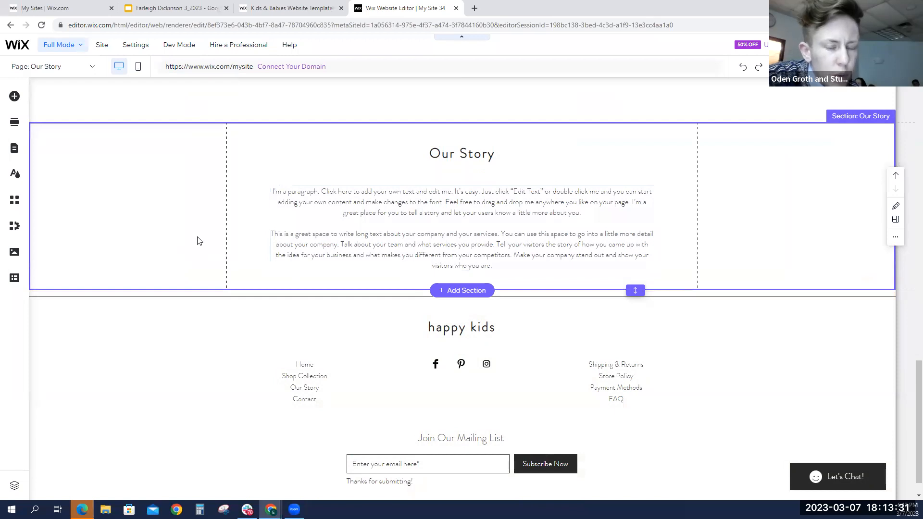
# - Replace the happy kids title in the footer with the text "Betty Boop"
pyautogui.scroll(1, 178, 245)
pyautogui.scroll(4, 179, 245)
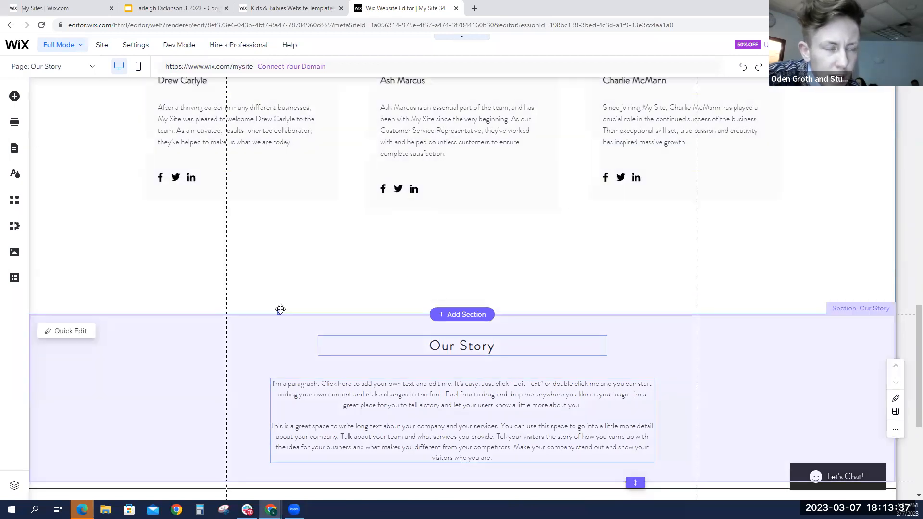
pyautogui.click(280, 309)
pyautogui.scroll(-3, 214, 291)
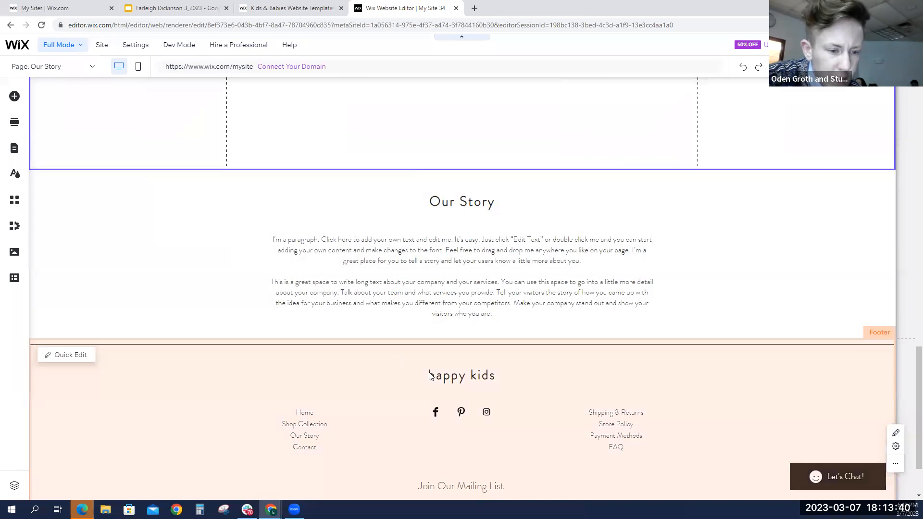
pyautogui.click(429, 375)
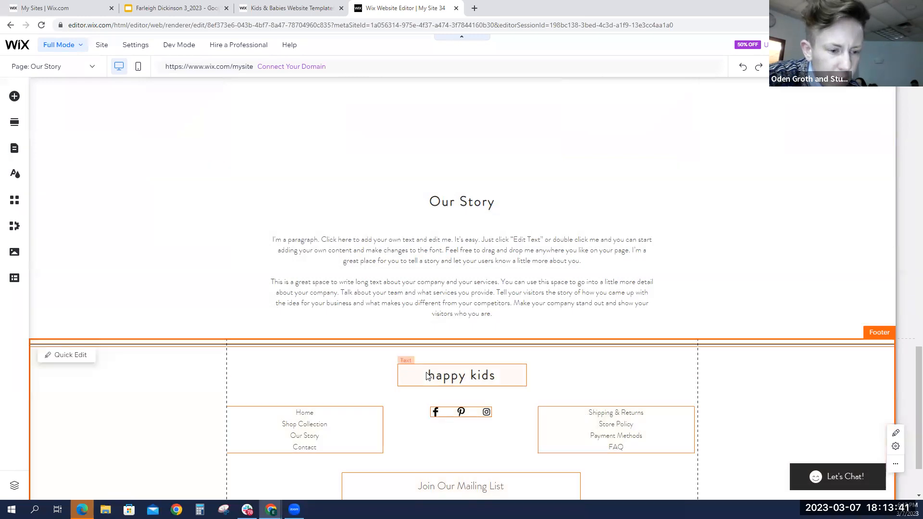
pyautogui.click(432, 379)
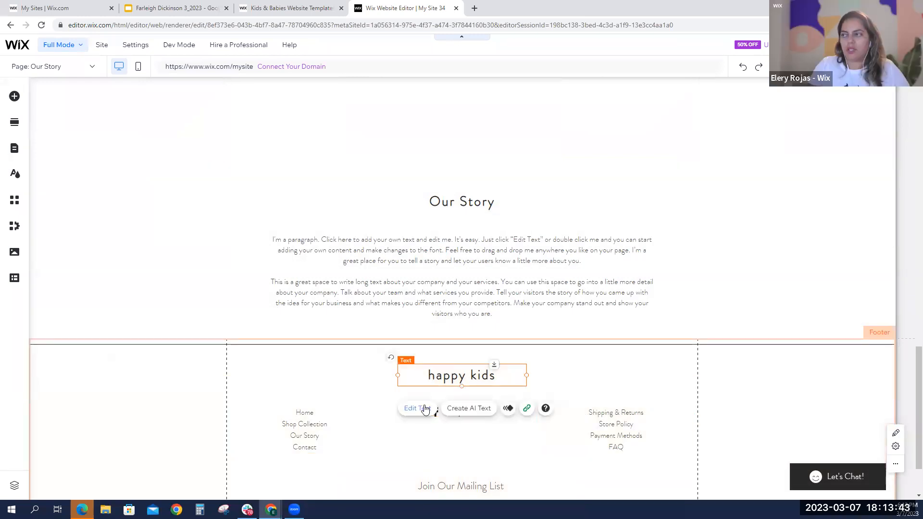
pyautogui.click(424, 408)
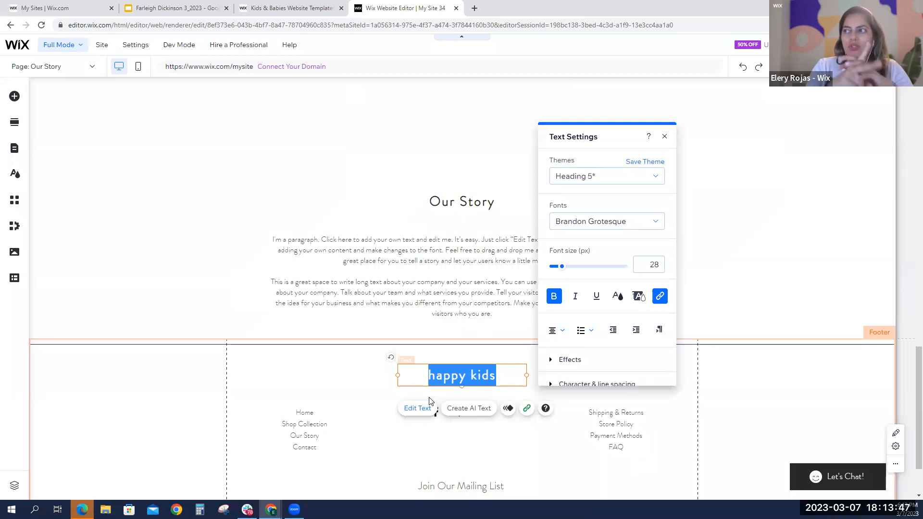
pyautogui.write('BEst')
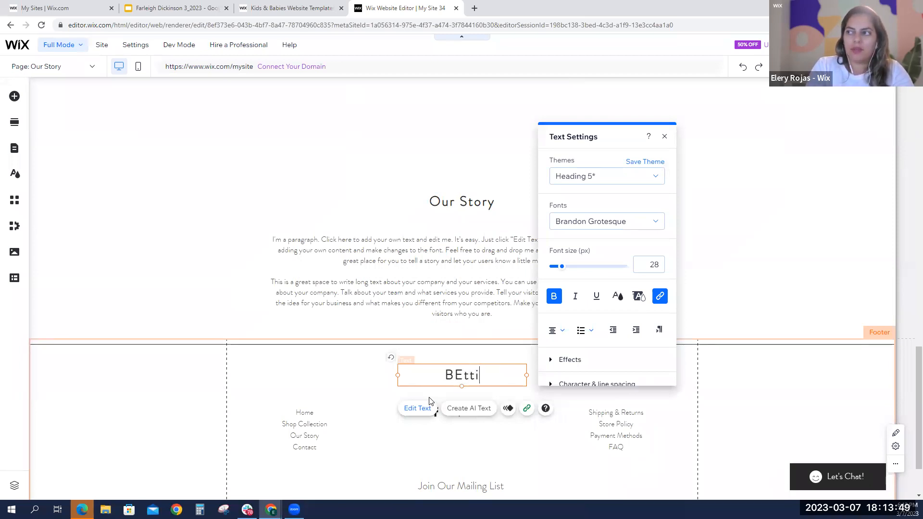
pyautogui.press('BackSpace')
pyautogui.press('BackSpace')
pyautogui.press('BackSpace')
pyautogui.write('ett')
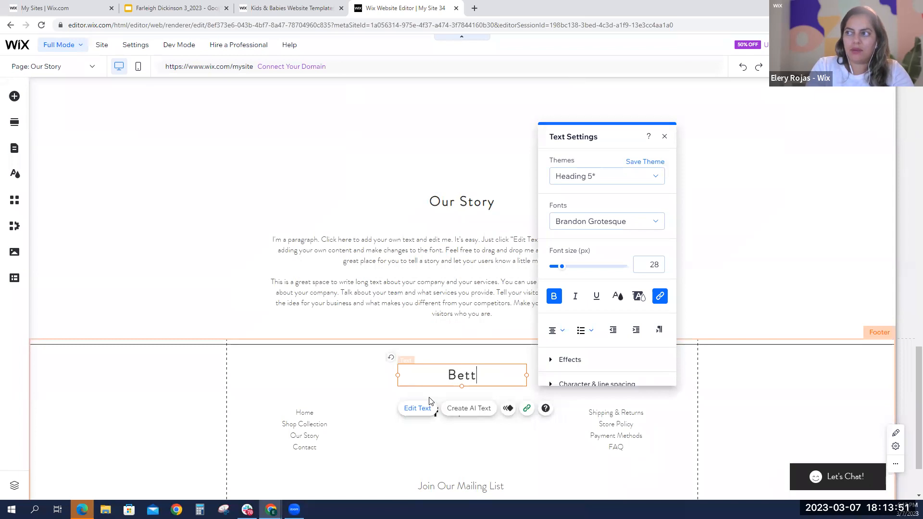
pyautogui.write('y Boop')
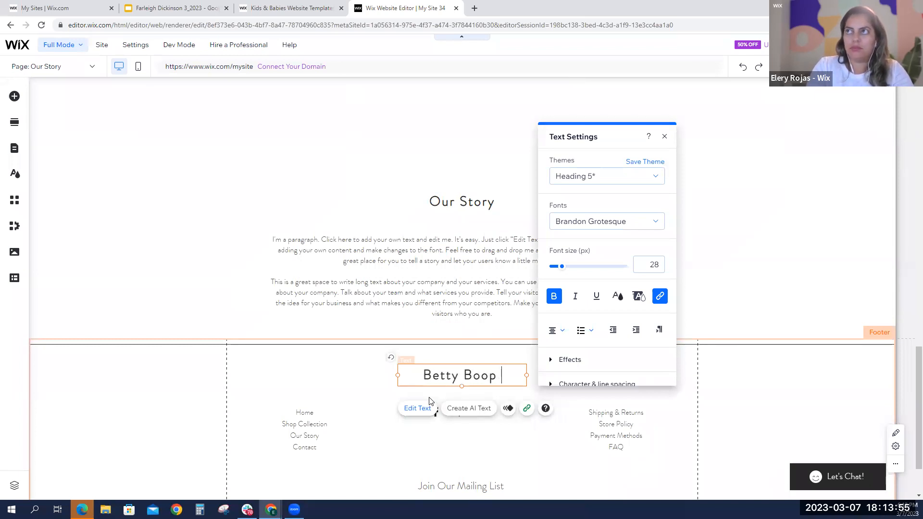
# - Check the store name in the page header and change the footer title to "Betti Boop Kids"
pyautogui.scroll(20, 434, 192)
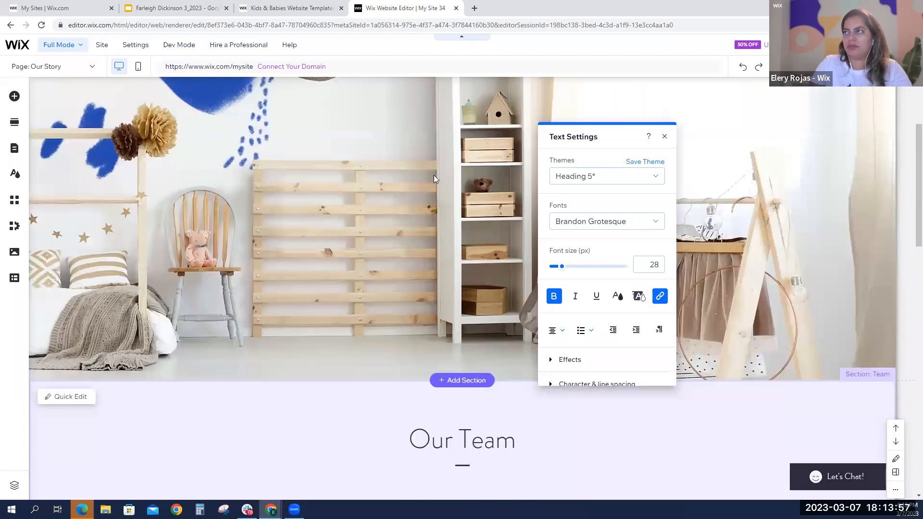
pyautogui.scroll(-2, 625, 139)
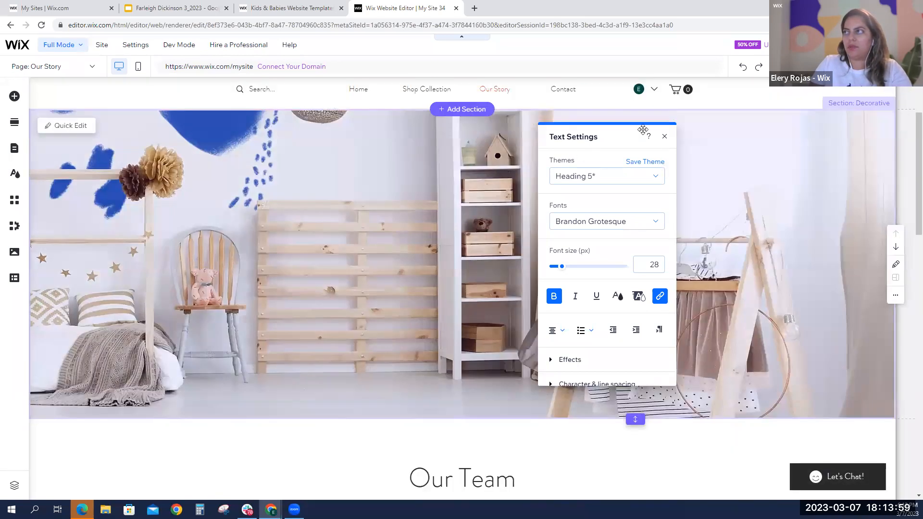
pyautogui.click(666, 139)
pyautogui.scroll(2, 581, 183)
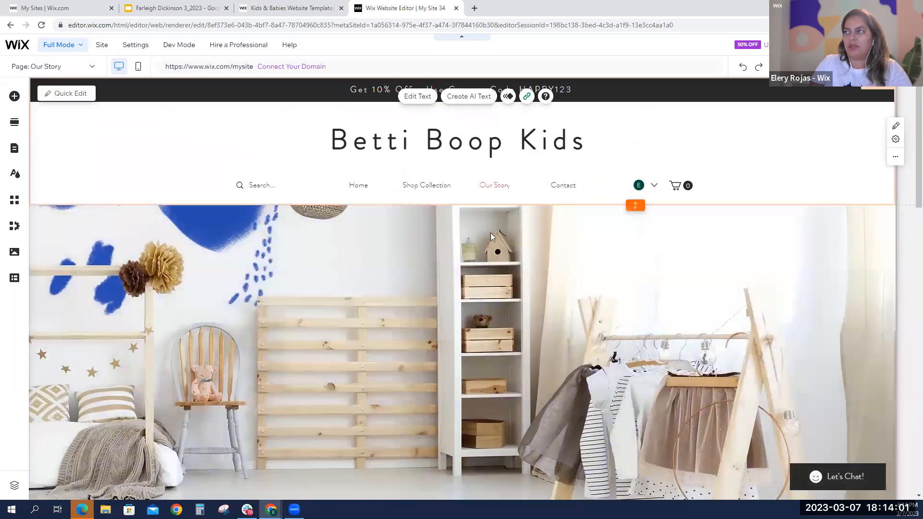
pyautogui.scroll(-9, 483, 238)
pyautogui.scroll(-10, 471, 250)
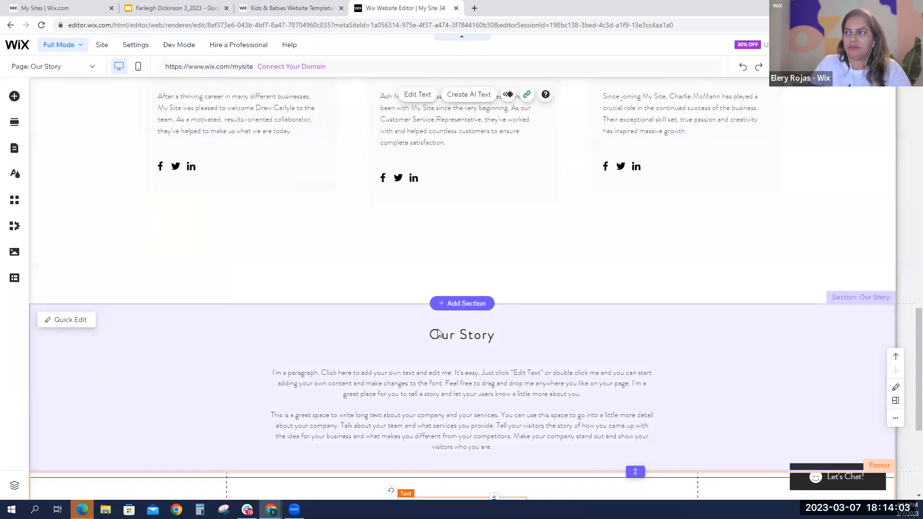
pyautogui.scroll(-1, 435, 320)
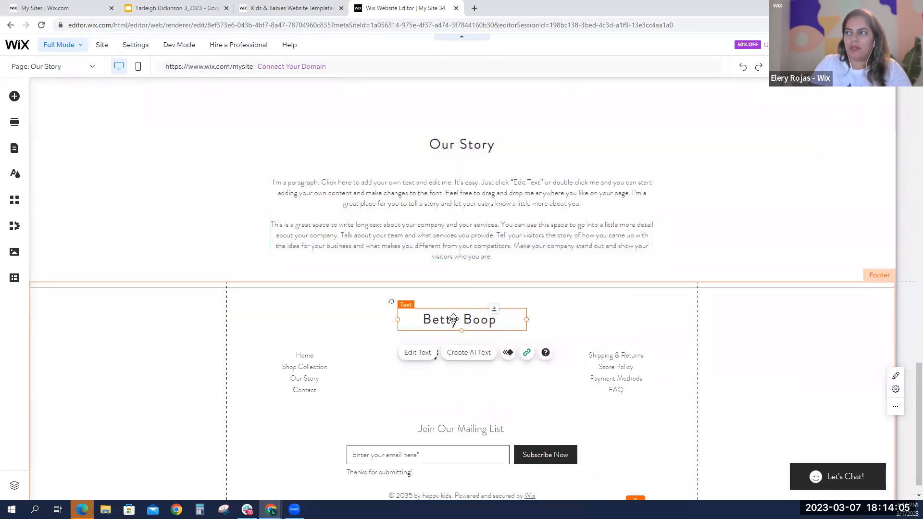
pyautogui.doubleClick(454, 319)
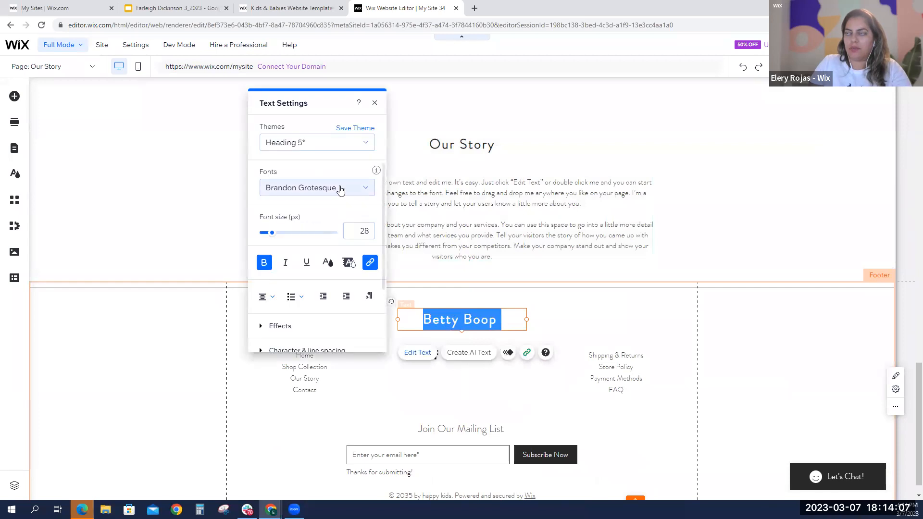
pyautogui.write('Betti Boop Kids')
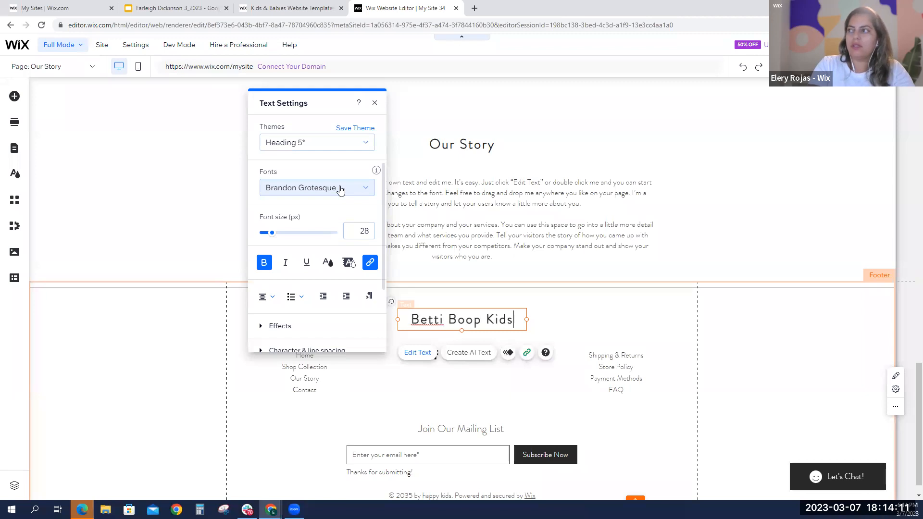
pyautogui.click(216, 306)
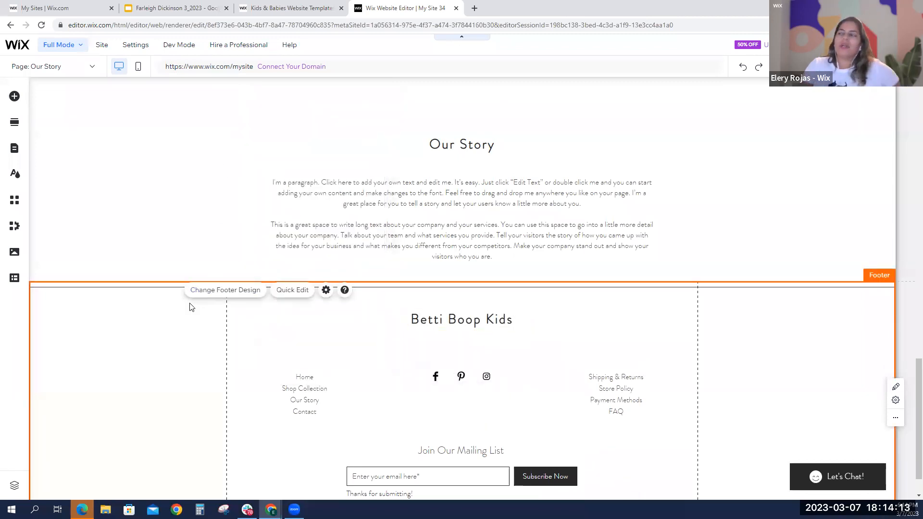
# - Duplicate the Our Story page in the site menu and name the copy "page 1"
pyautogui.scroll(10, 191, 307)
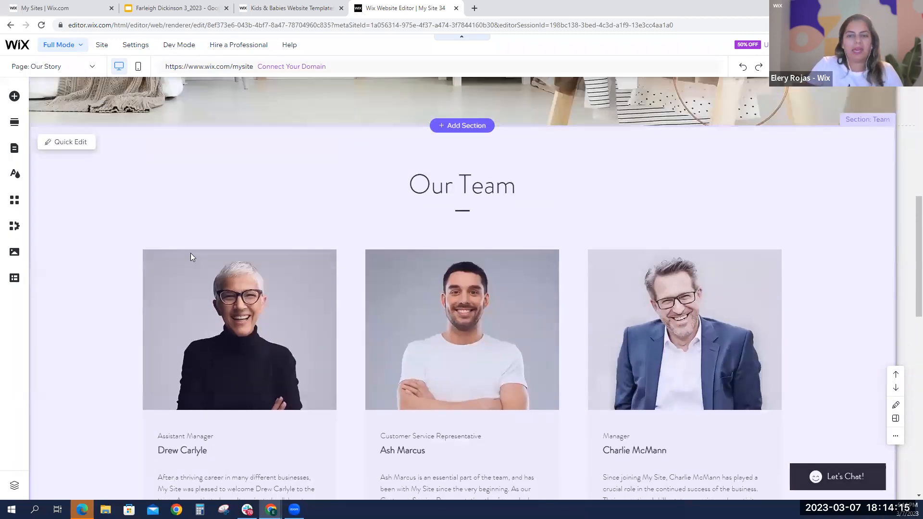
pyautogui.scroll(2, 158, 221)
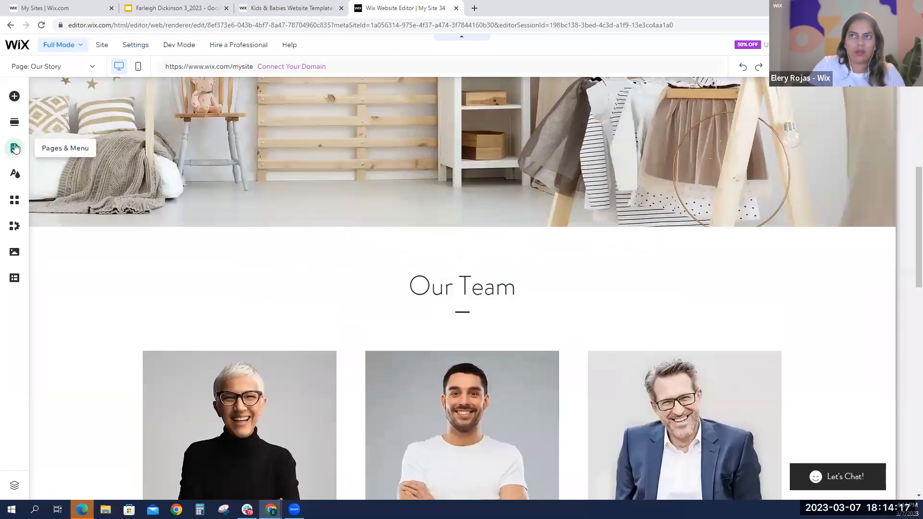
pyautogui.click(14, 150)
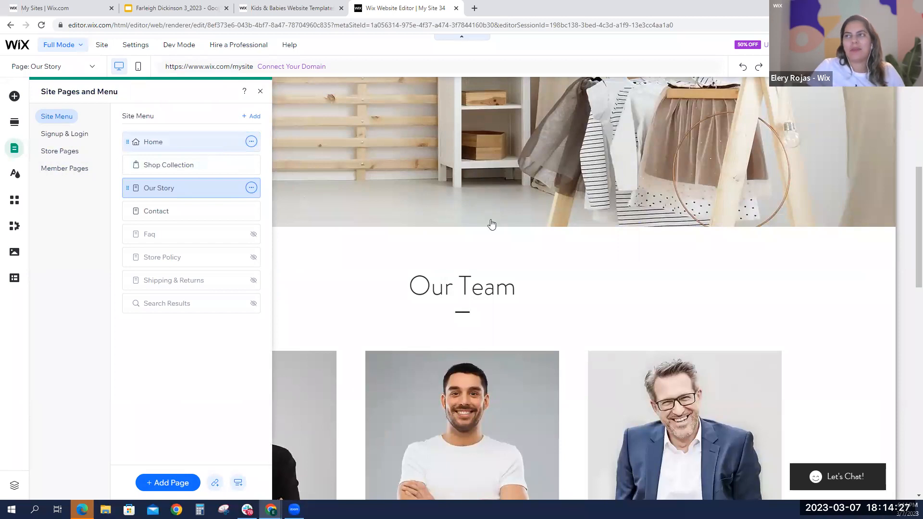
pyautogui.scroll(5, 522, 198)
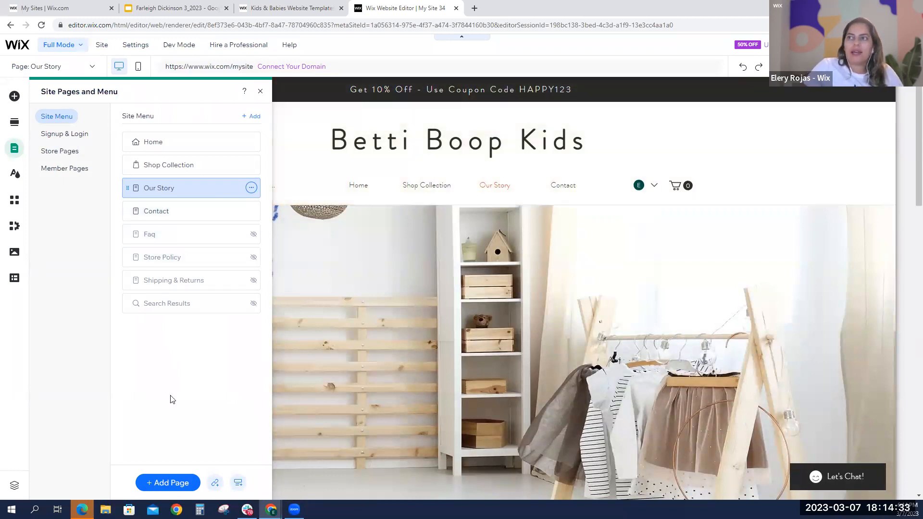
pyautogui.click(252, 188)
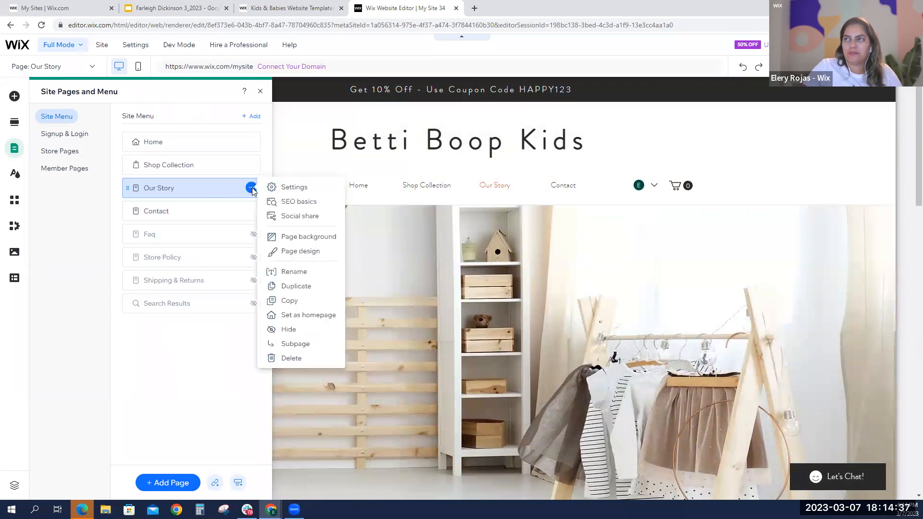
pyautogui.click(283, 287)
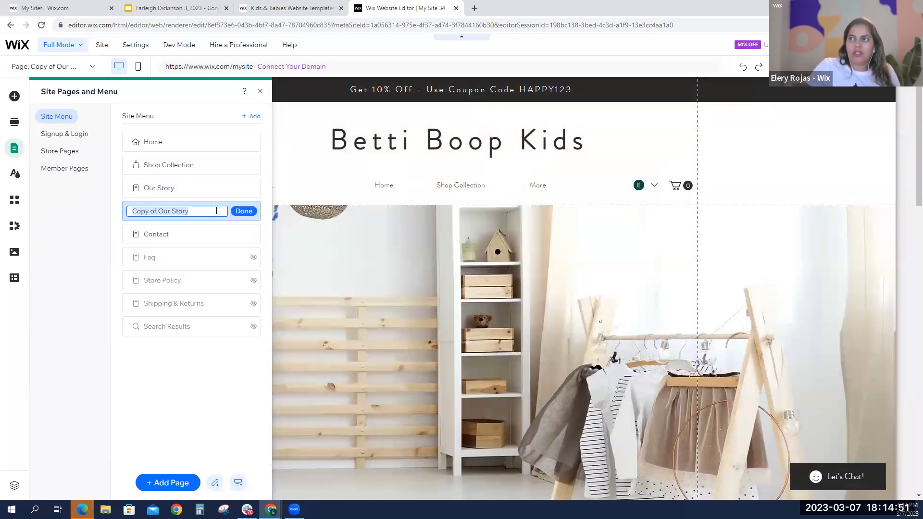
pyautogui.write('page 1')
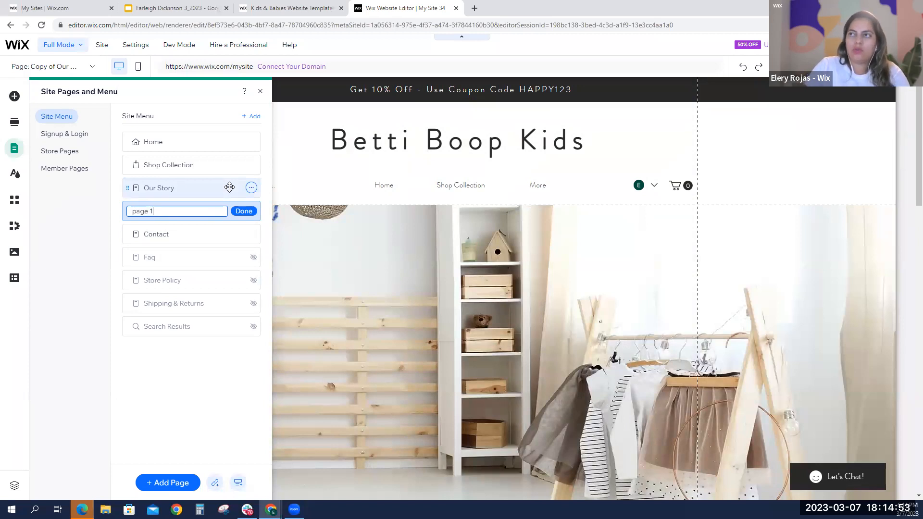
pyautogui.click(244, 211)
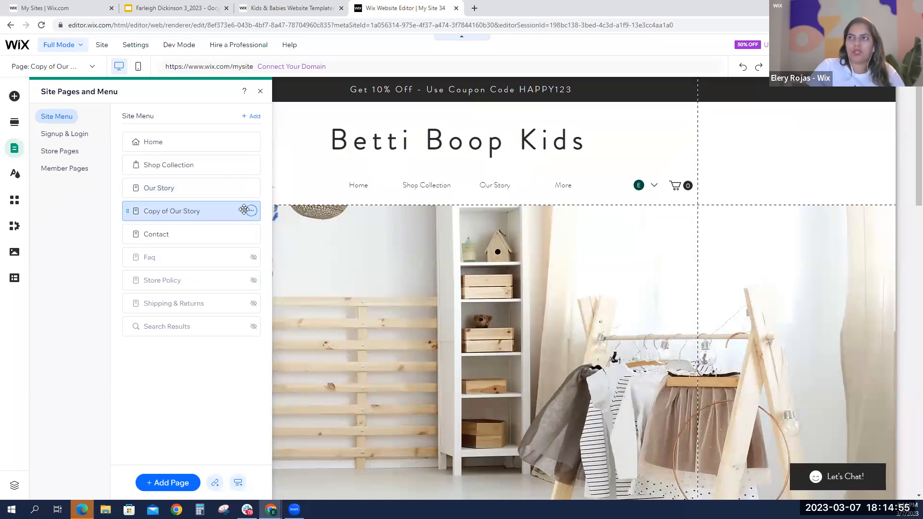
# - Hide page 1 from the site menu and view its page options again
pyautogui.click(251, 211)
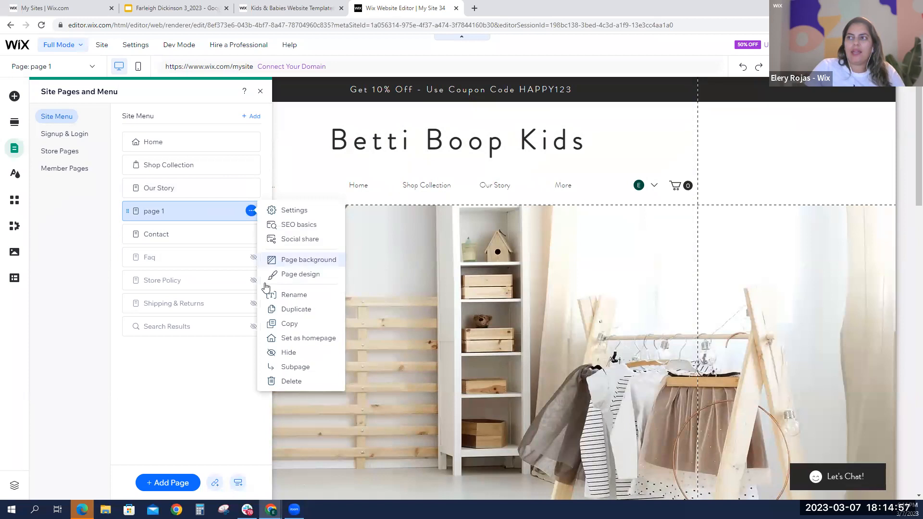
pyautogui.click(287, 352)
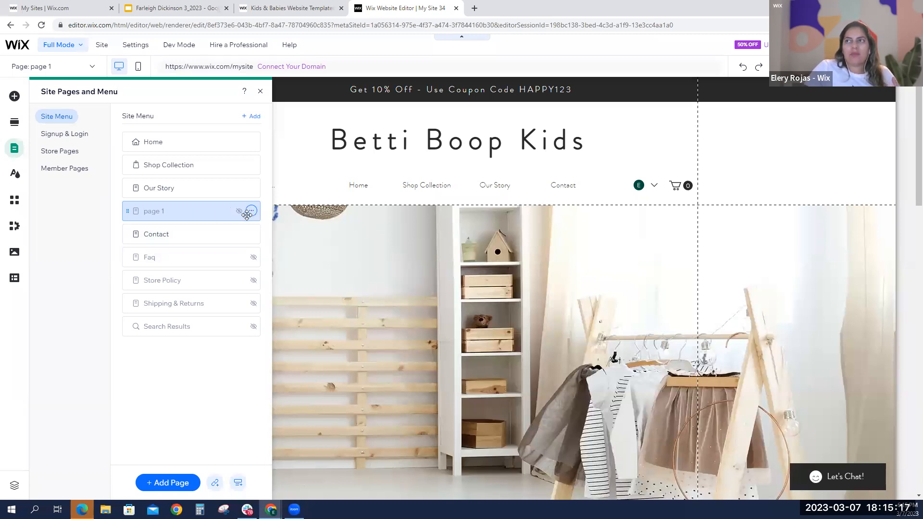
pyautogui.click(251, 212)
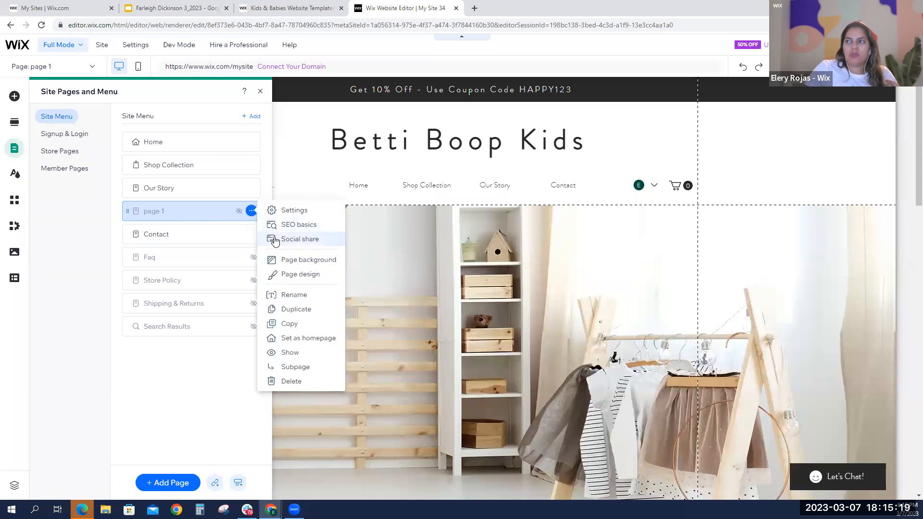
pyautogui.click(527, 251)
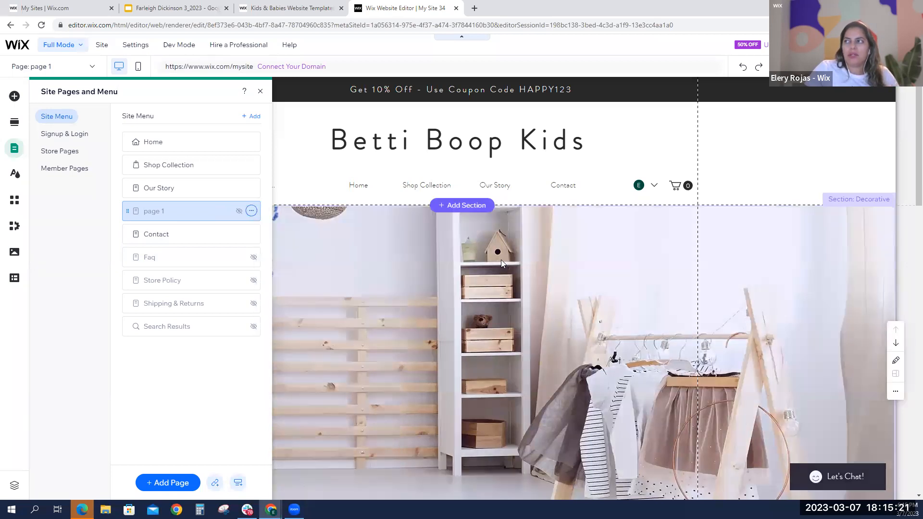
# - Delete the Decorative banner section from page 1
pyautogui.click(501, 259)
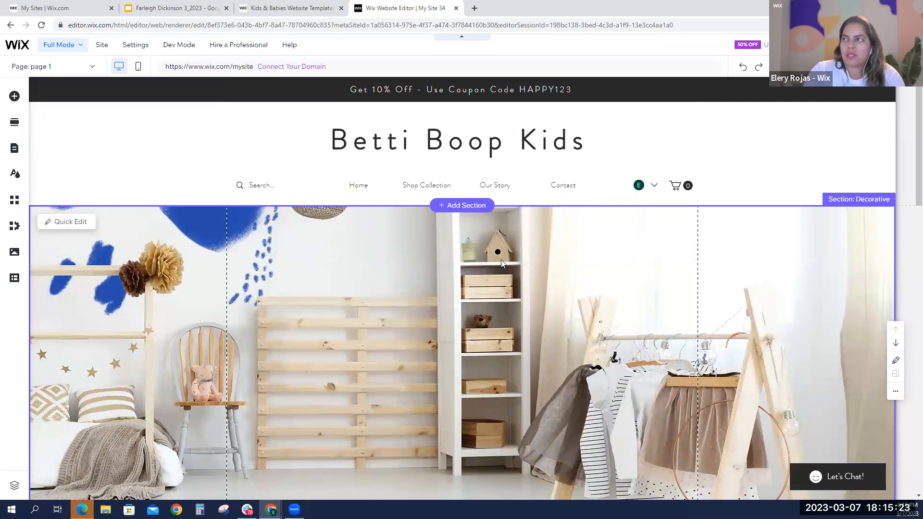
pyautogui.scroll(-5, 501, 259)
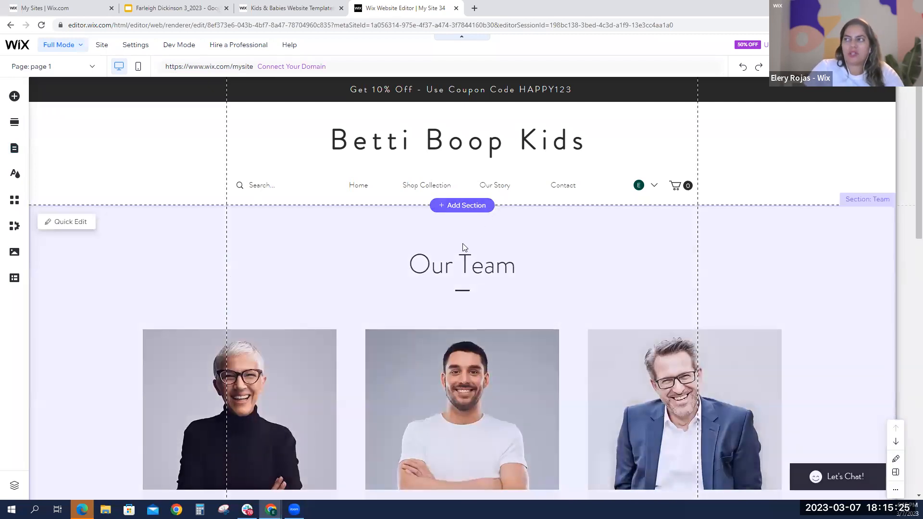
pyautogui.scroll(-1, 388, 259)
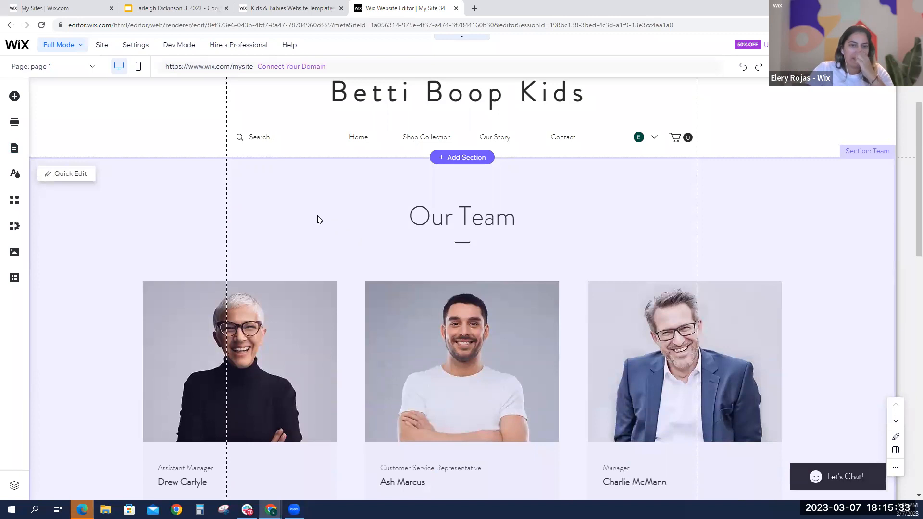
# - Delete the Our Story text section between the team section and the footer on page 1
pyautogui.click(278, 360)
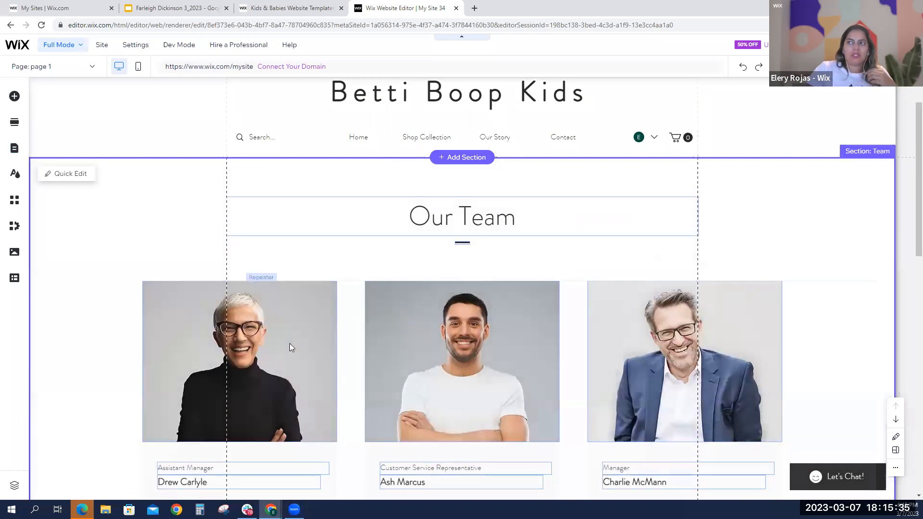
pyautogui.scroll(-6, 301, 342)
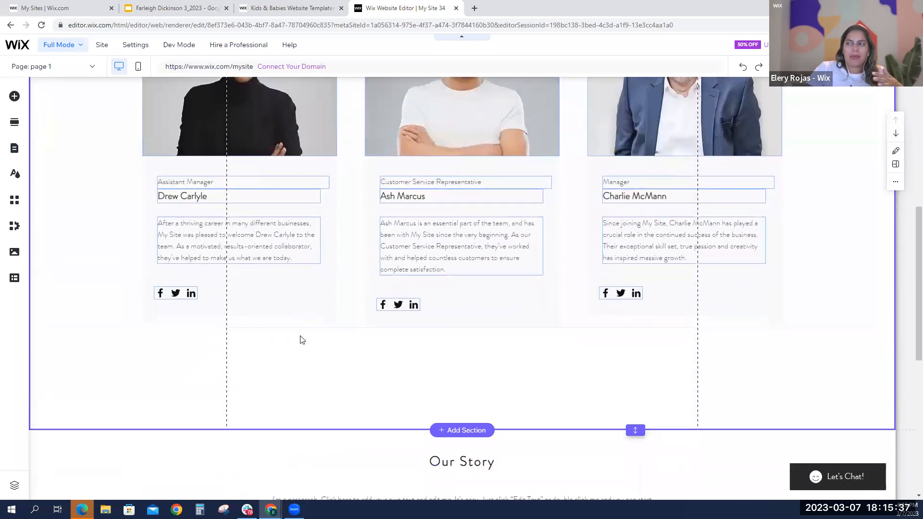
pyautogui.scroll(-4, 303, 338)
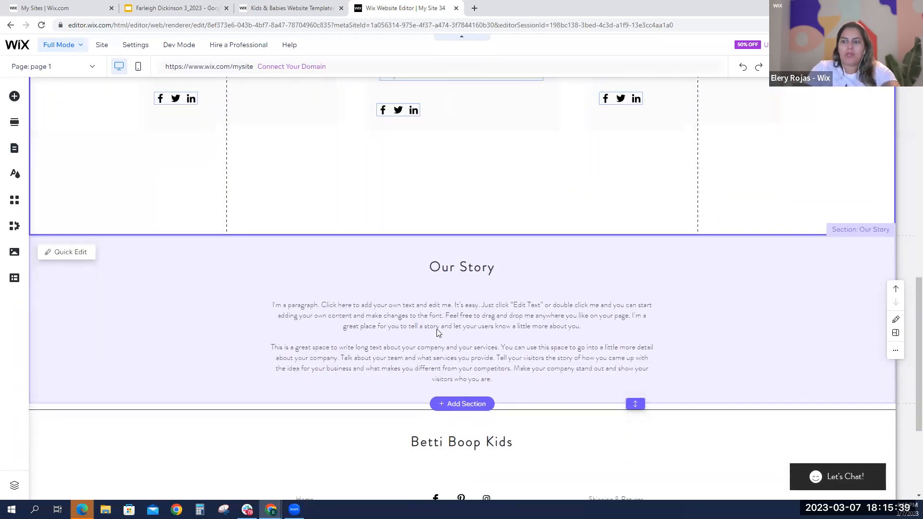
pyautogui.click(436, 331)
pyautogui.press('Delete')
pyautogui.scroll(5, 331, 325)
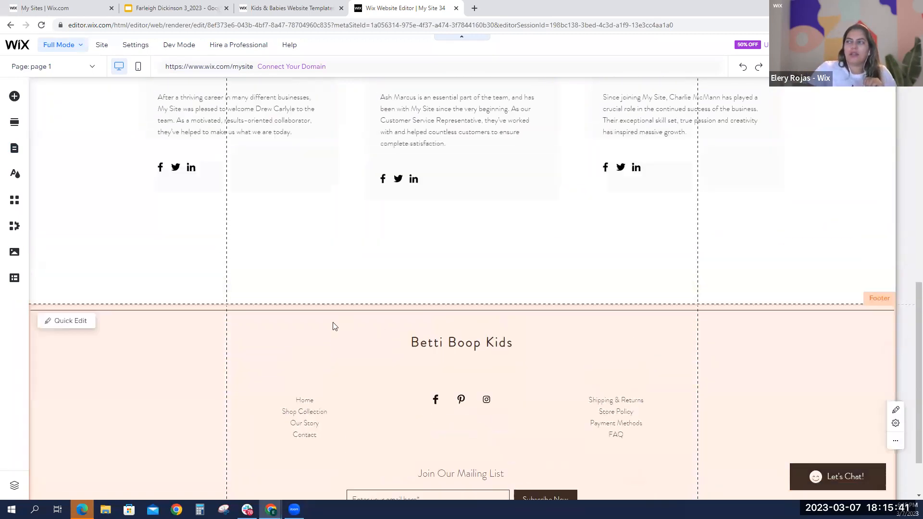
# - Open the Our Story page from the site menu and go to its Our Team section
pyautogui.scroll(4, 331, 326)
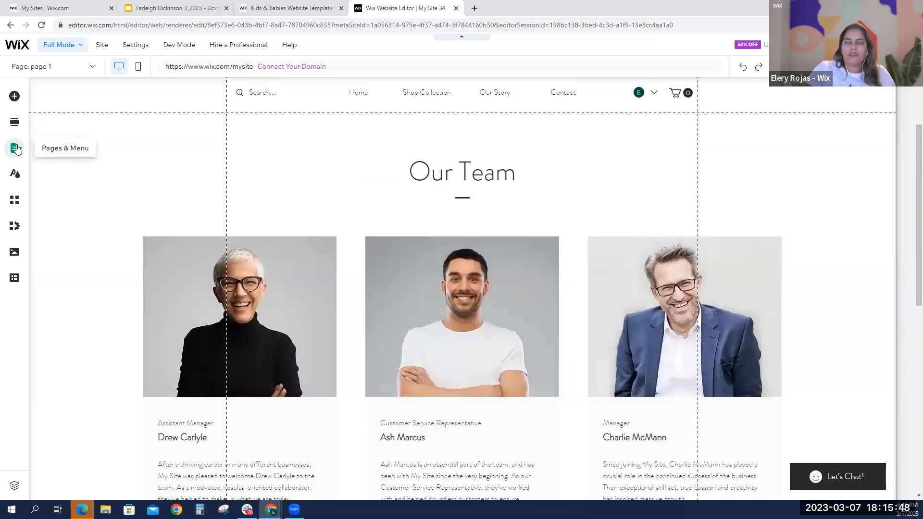
pyautogui.click(16, 149)
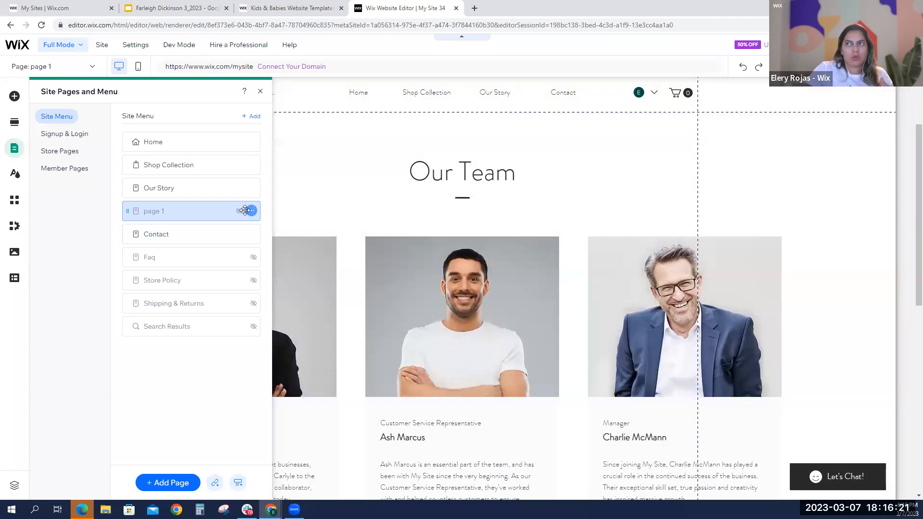
pyautogui.click(227, 193)
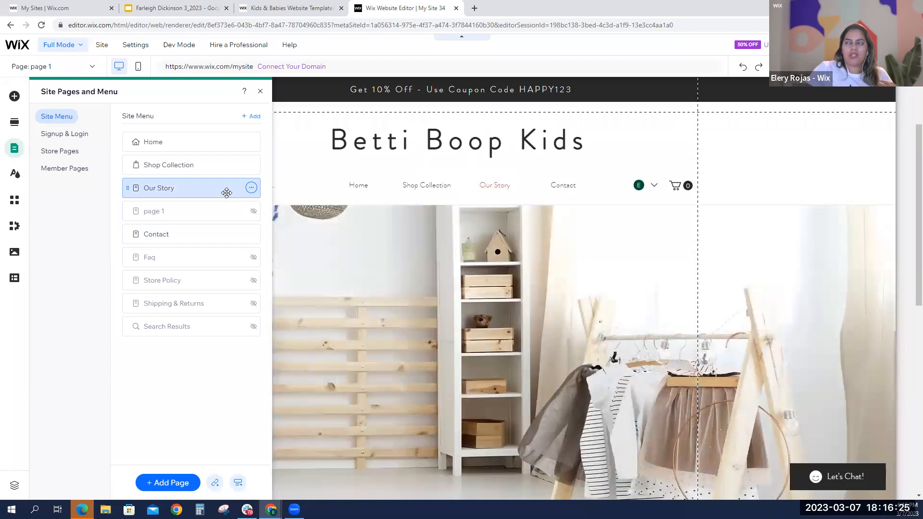
pyautogui.scroll(-10, 419, 244)
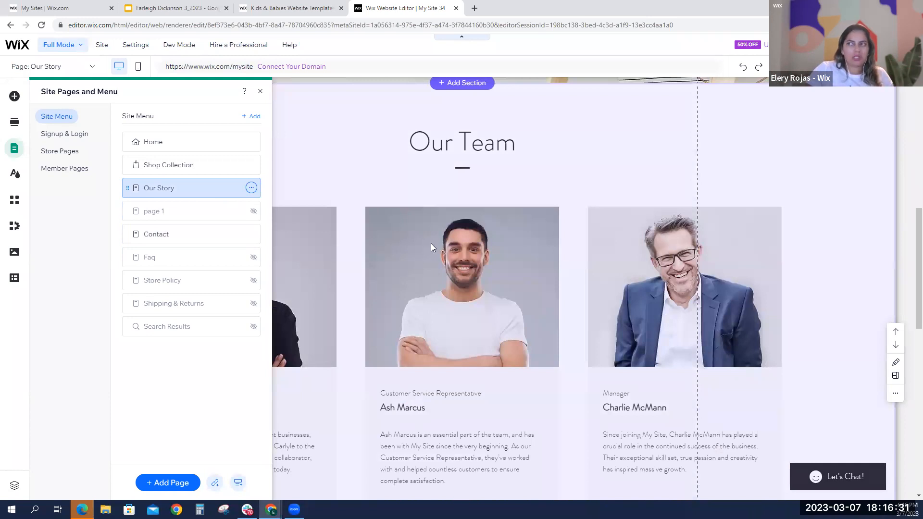
# - Delete the Team section between the banner image and the Our Story text on the Our Story page
pyautogui.click(388, 195)
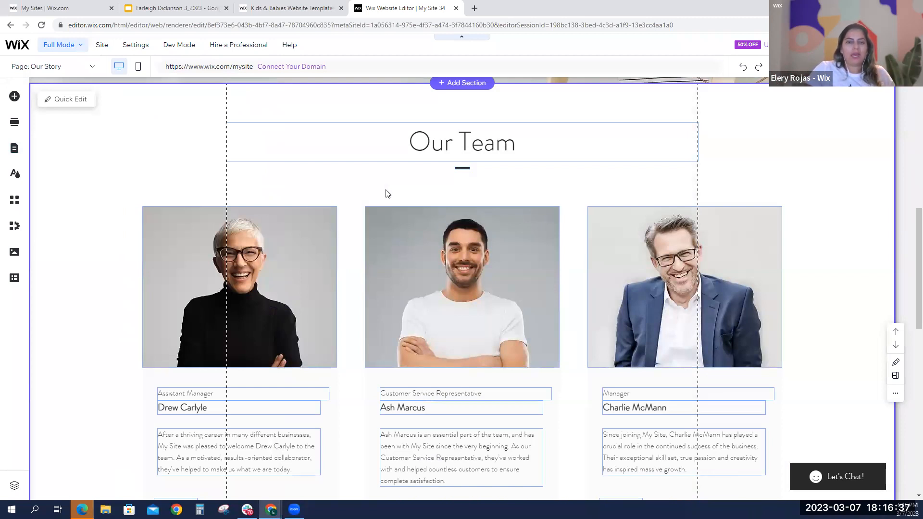
pyautogui.click(384, 197)
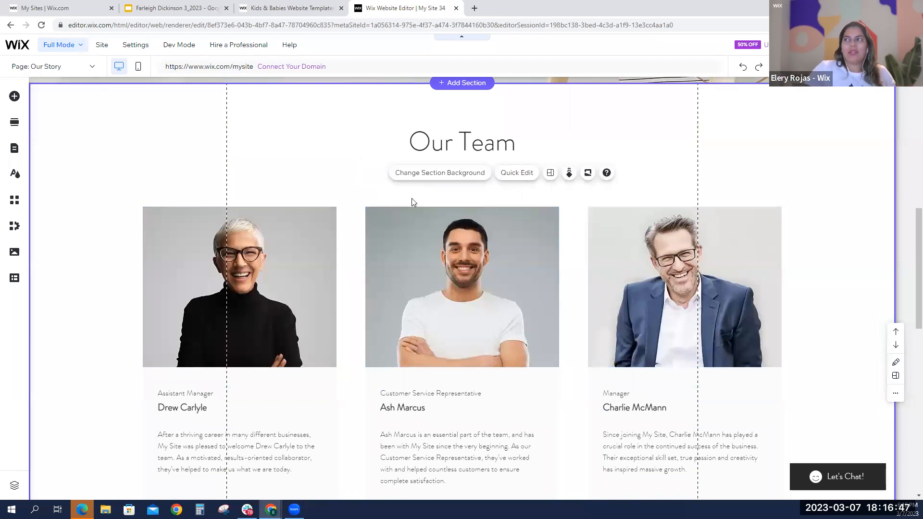
pyautogui.scroll(4, 364, 193)
pyautogui.scroll(5, 366, 195)
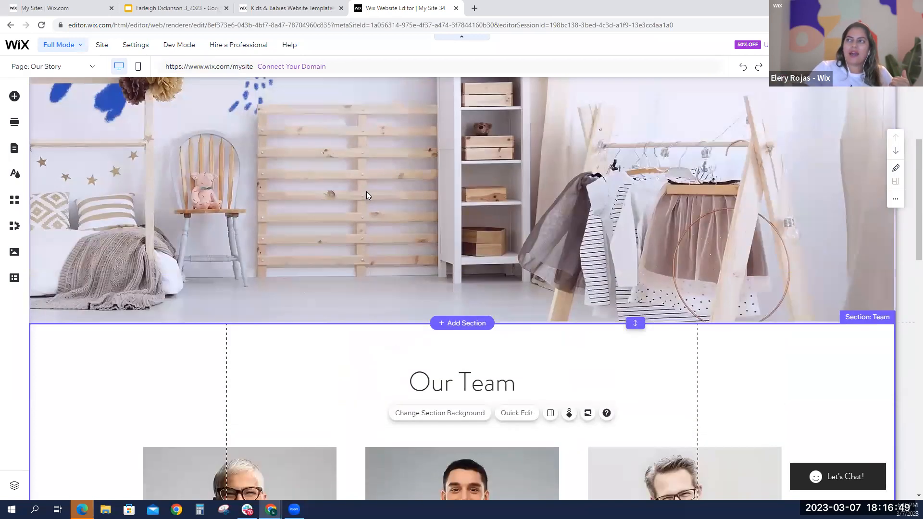
pyautogui.scroll(-7, 366, 192)
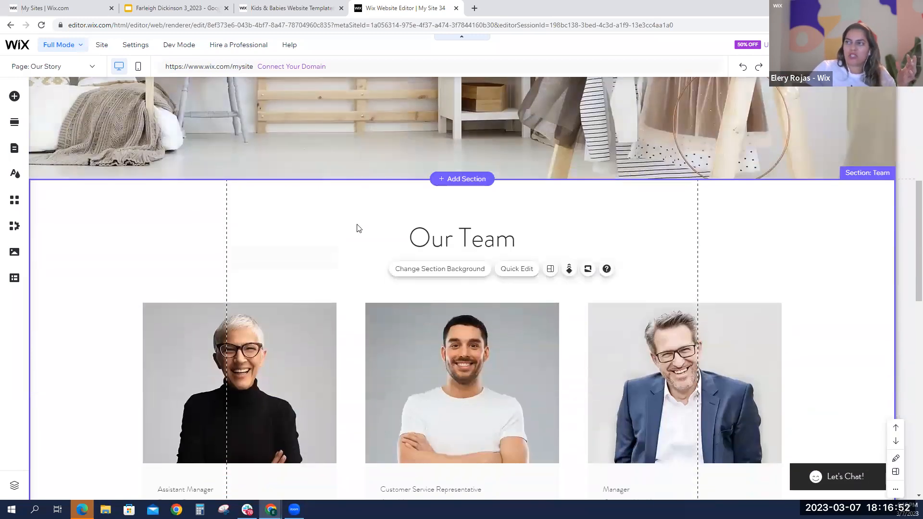
pyautogui.click(357, 224)
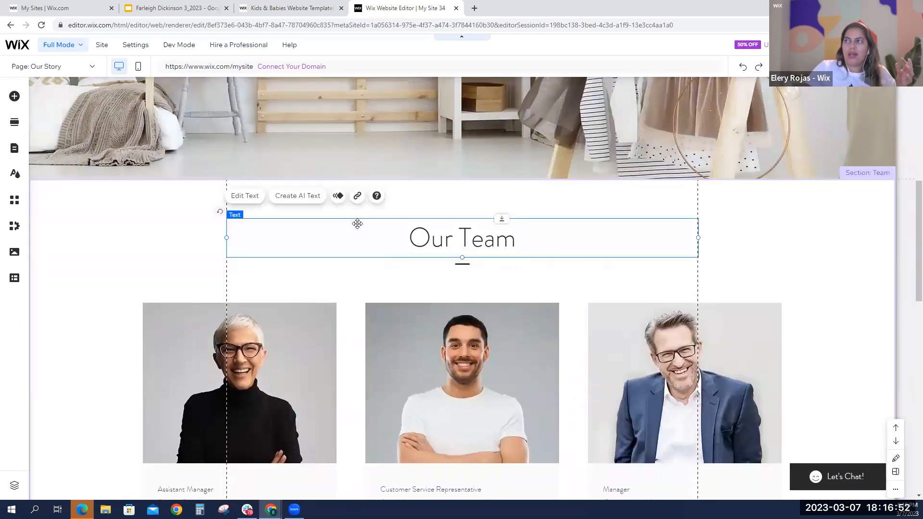
pyautogui.click(330, 276)
pyautogui.press('Delete')
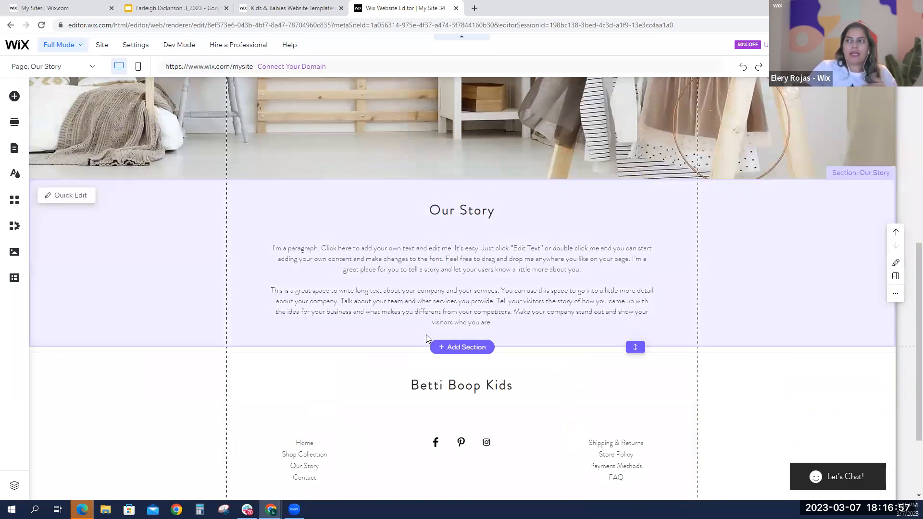
pyautogui.scroll(10, 410, 329)
pyautogui.scroll(-4, 410, 319)
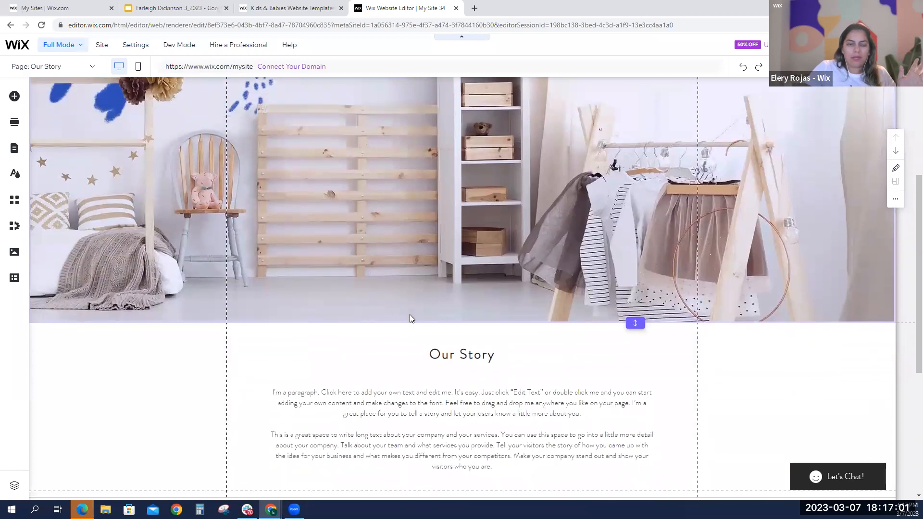
pyautogui.moveTo(413, 315)
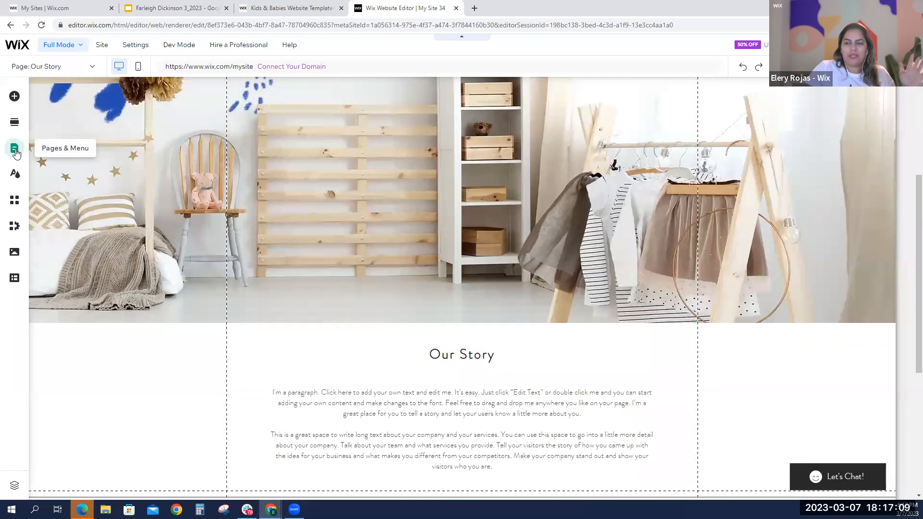
# - Open page 1 from the site menu and review its Our Team section
pyautogui.click(15, 150)
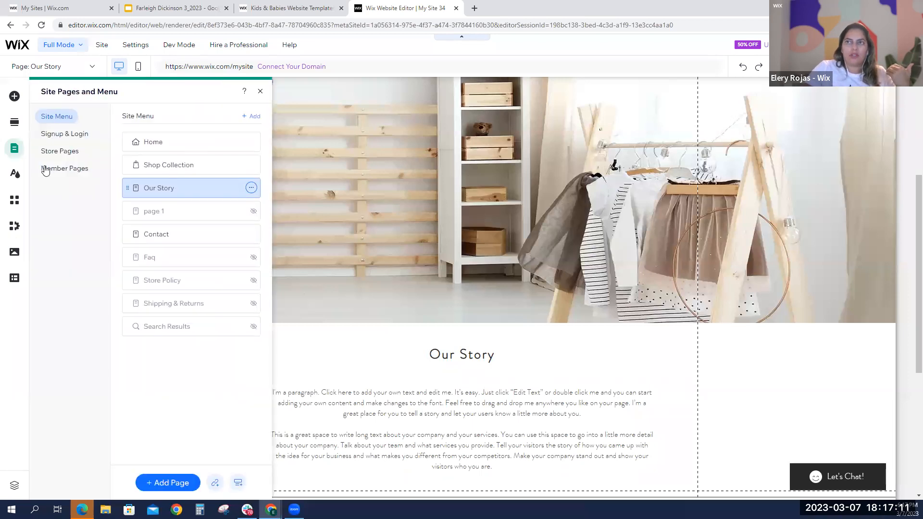
pyautogui.click(165, 212)
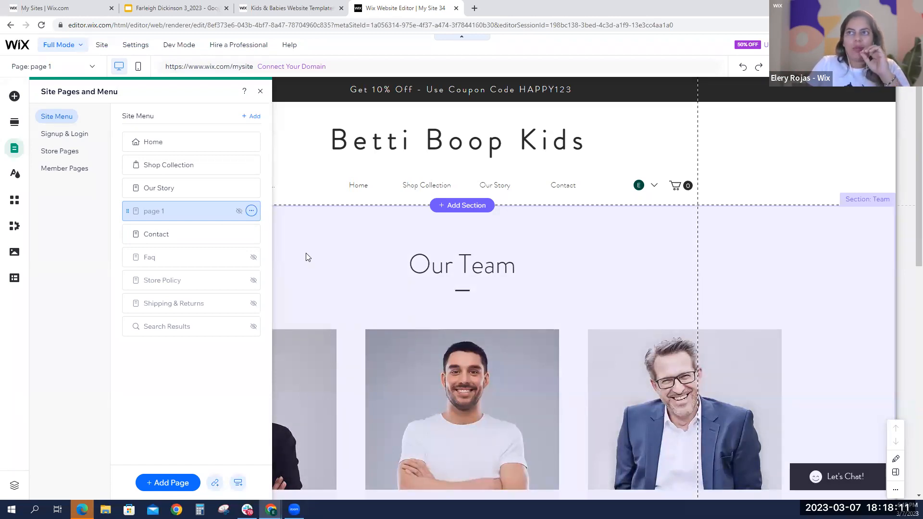
pyautogui.click(308, 257)
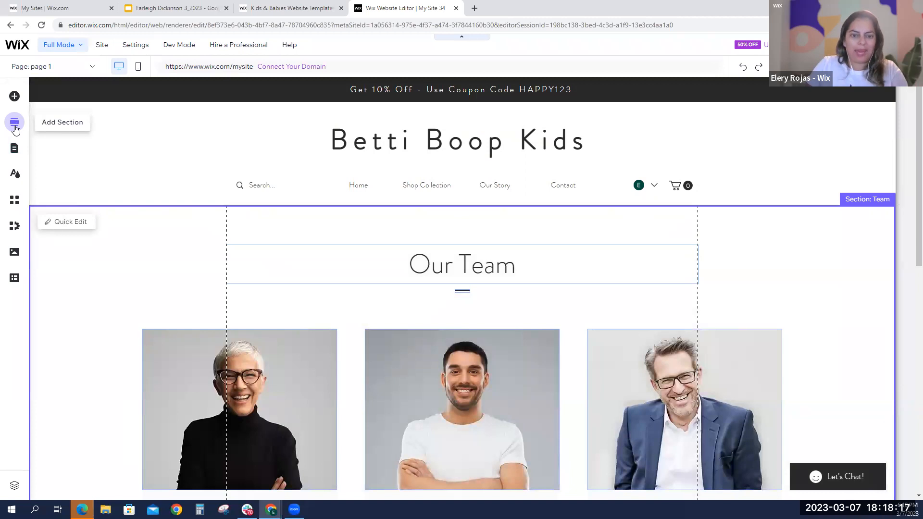
pyautogui.scroll(-3, 183, 262)
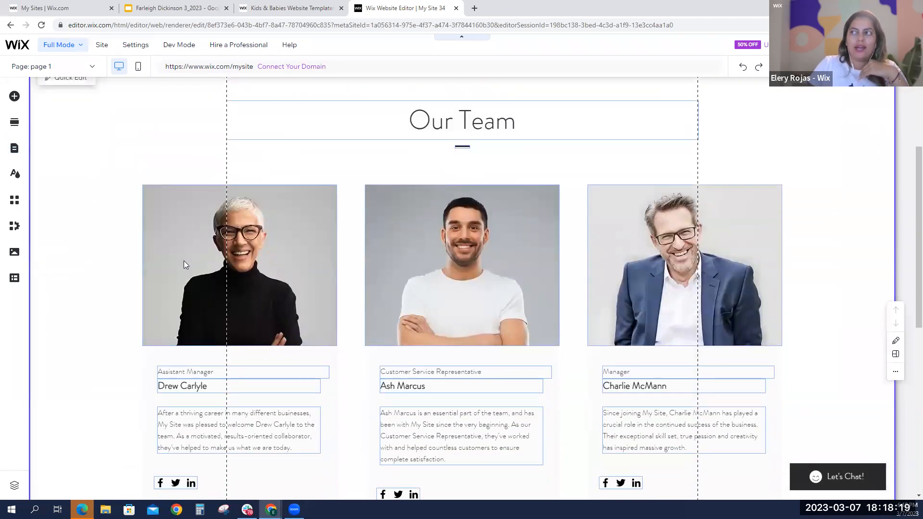
pyautogui.scroll(3, 191, 258)
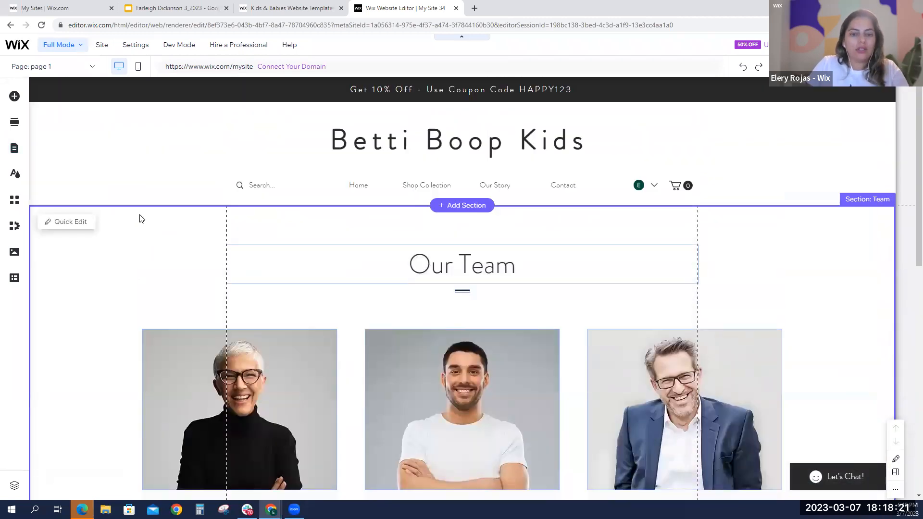
# - Open the Contact page from the site menu and select its Contact Us section
pyautogui.click(14, 150)
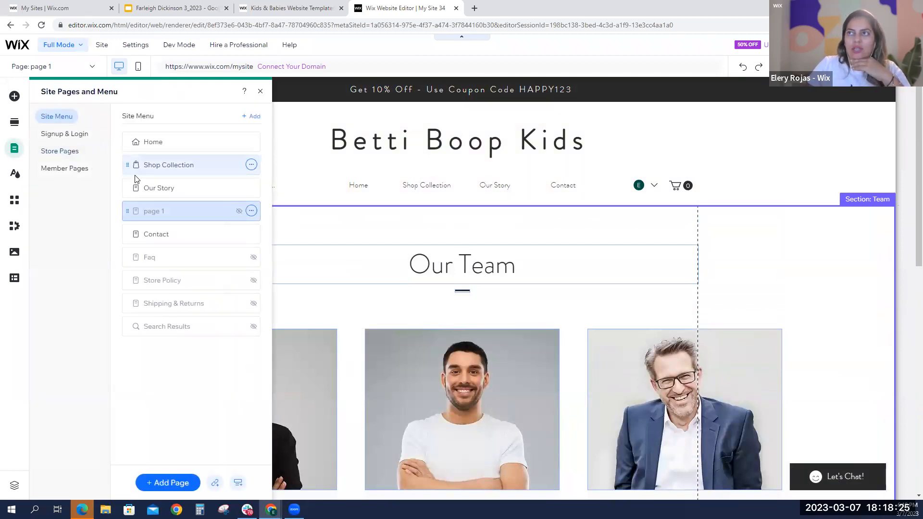
pyautogui.click(176, 145)
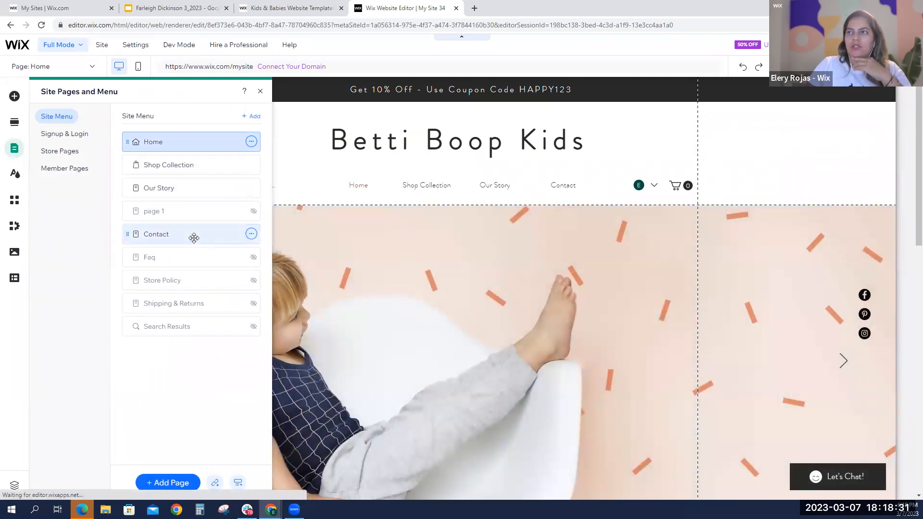
pyautogui.click(191, 235)
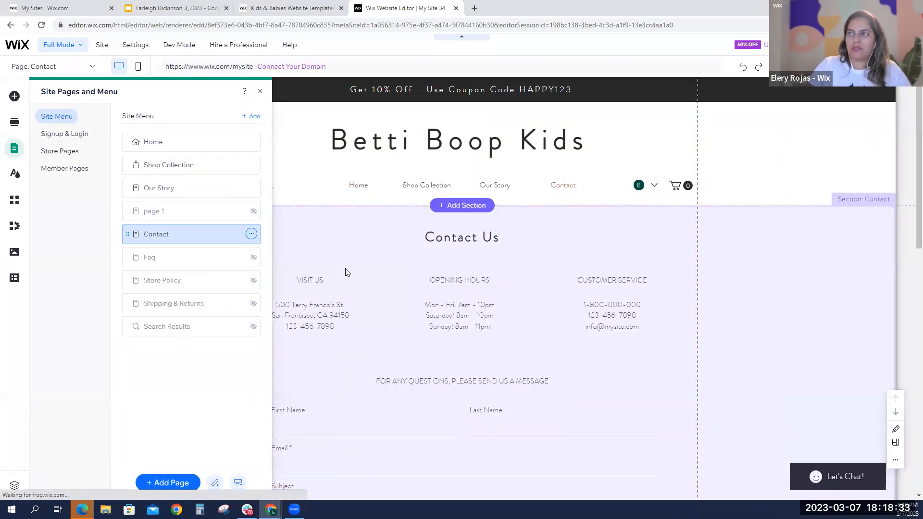
pyautogui.click(376, 287)
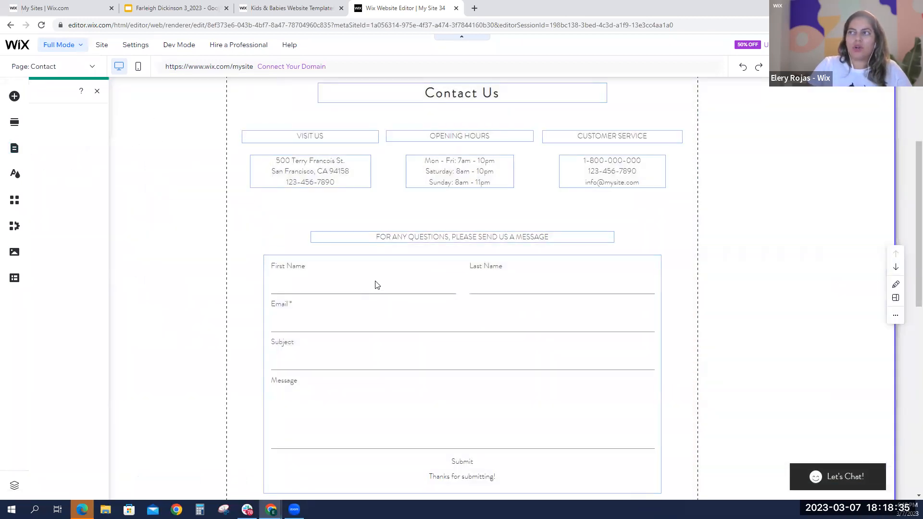
# - Delete the map section between the contact form and the footer on the Contact page
pyautogui.scroll(-8, 376, 282)
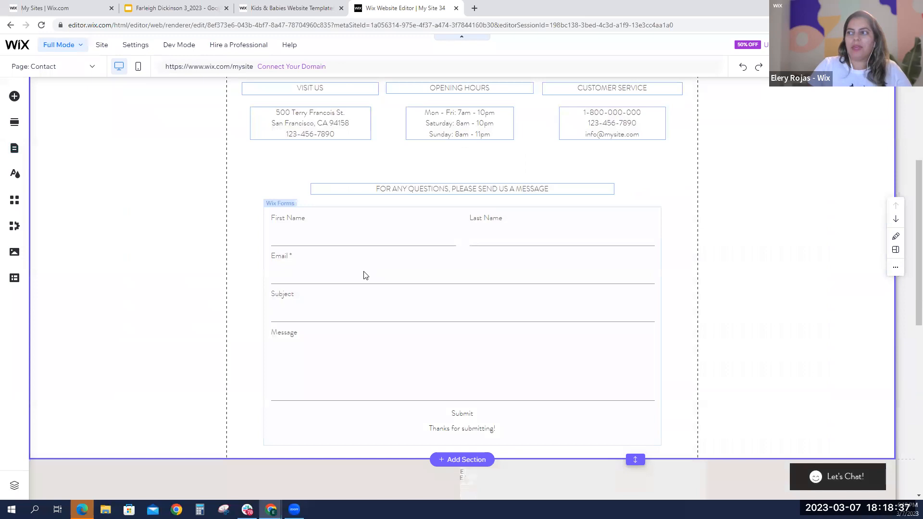
pyautogui.scroll(2, 362, 275)
pyautogui.scroll(-6, 350, 275)
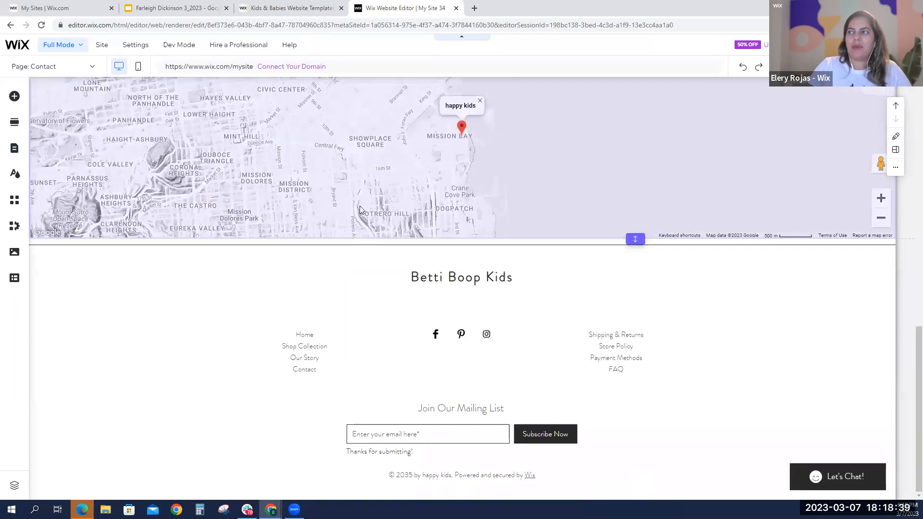
pyautogui.scroll(3, 343, 275)
pyautogui.click(342, 275)
pyautogui.press('Delete')
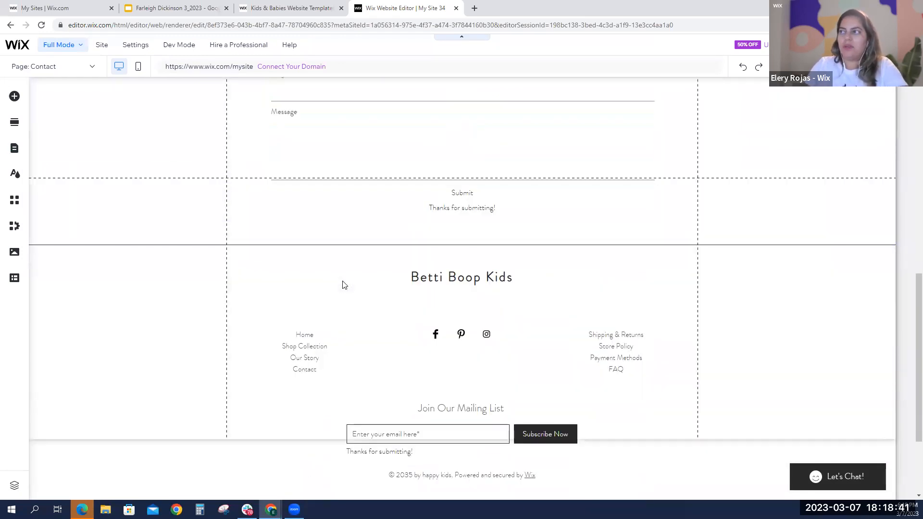
# - Add the prebuilt Get in Touch contact section with address, opening hours and a map above the Contact Us section
pyautogui.scroll(10, 339, 282)
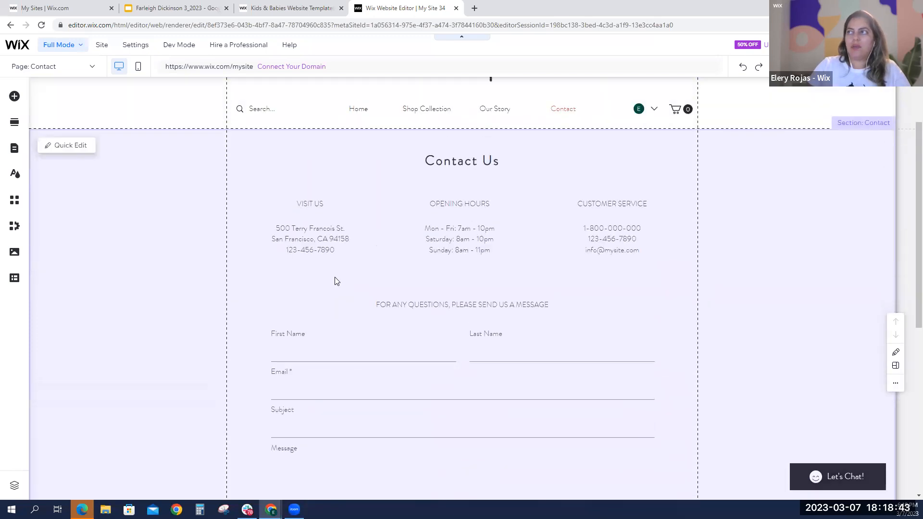
pyautogui.scroll(-2, 335, 277)
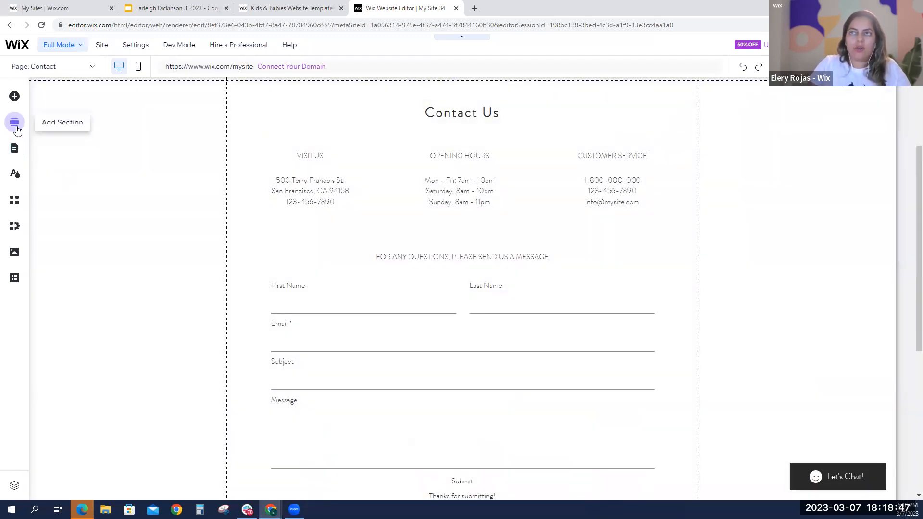
pyautogui.click(15, 126)
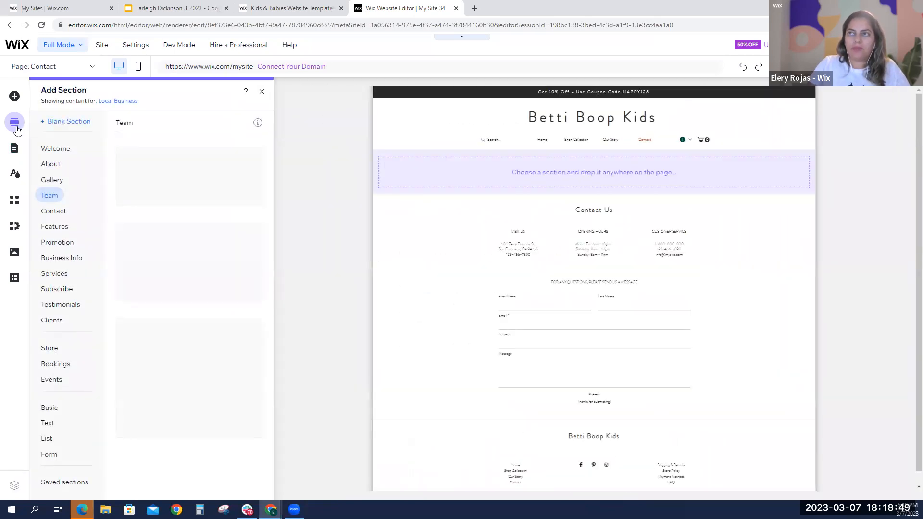
pyautogui.click(60, 218)
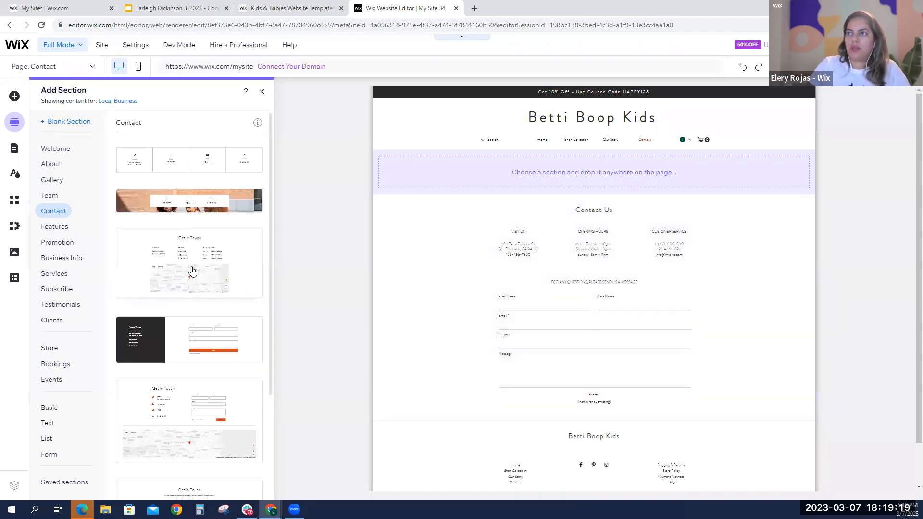
pyautogui.click(191, 271)
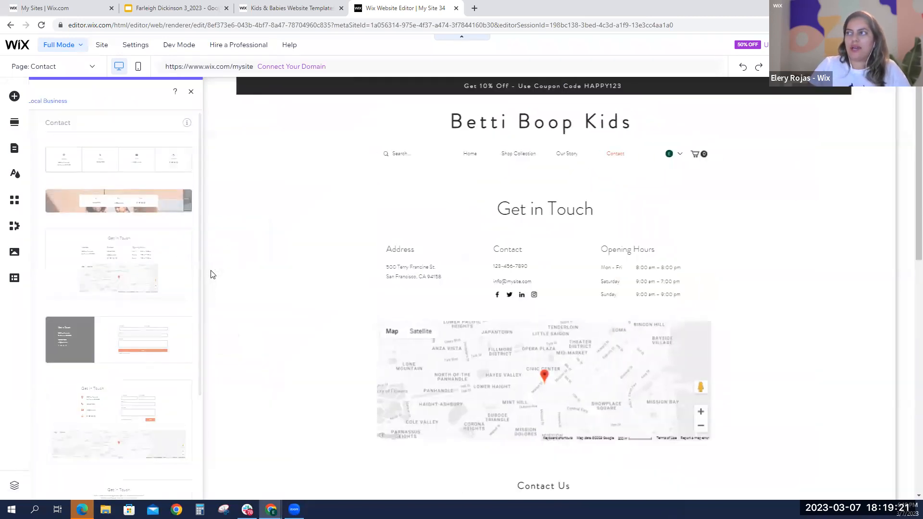
pyautogui.scroll(-6, 639, 289)
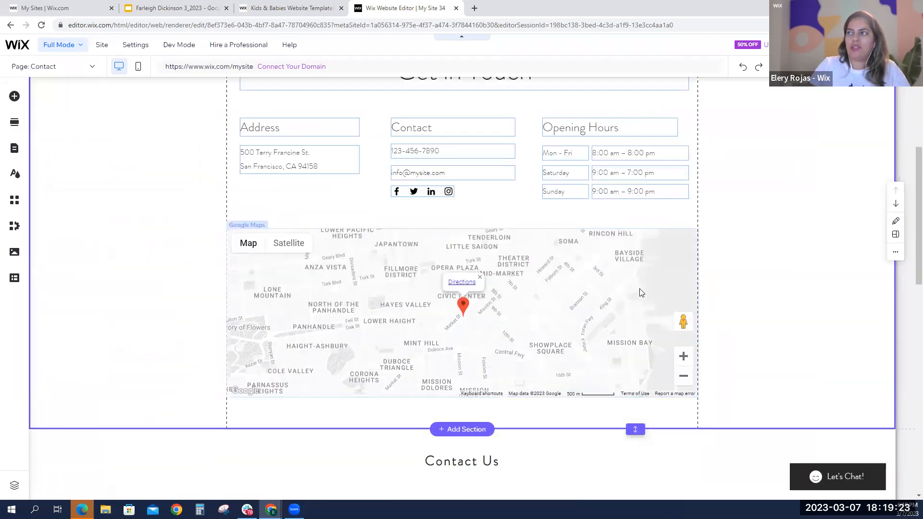
pyautogui.scroll(6, 640, 290)
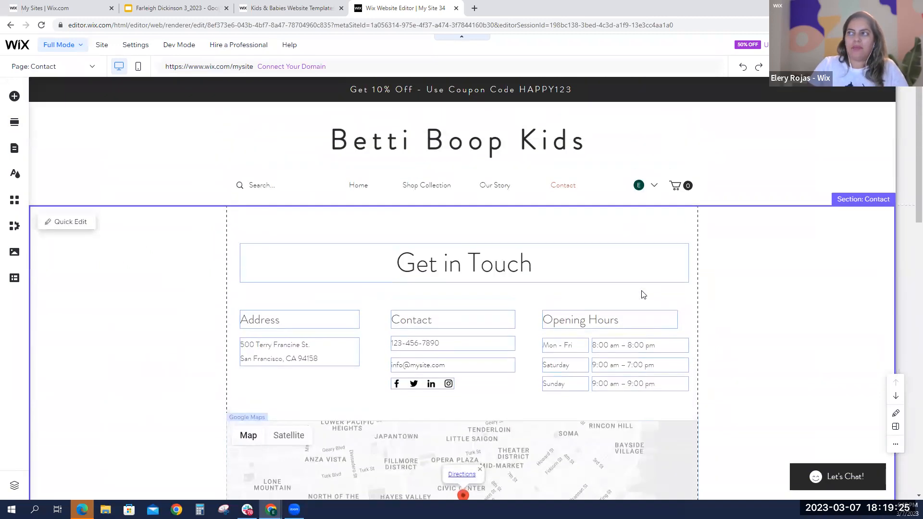
pyautogui.scroll(-3, 644, 293)
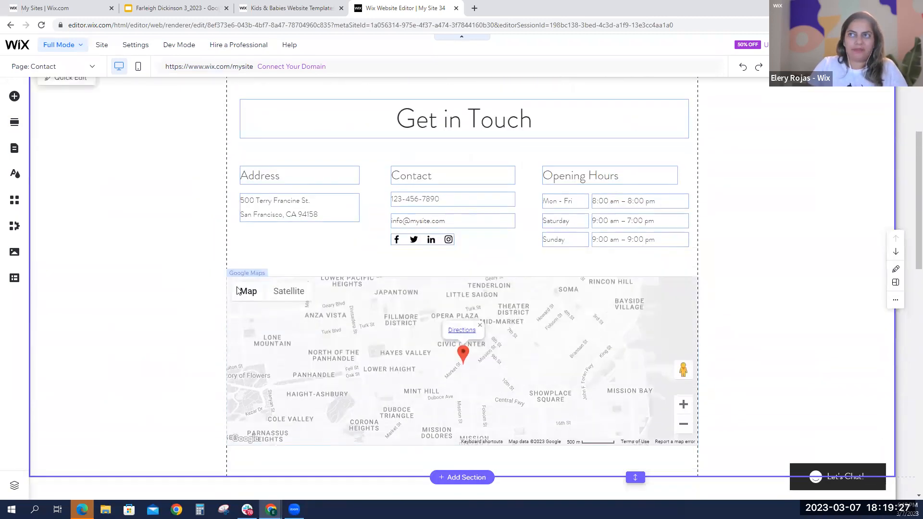
pyautogui.scroll(3, 155, 270)
pyautogui.scroll(1, 154, 269)
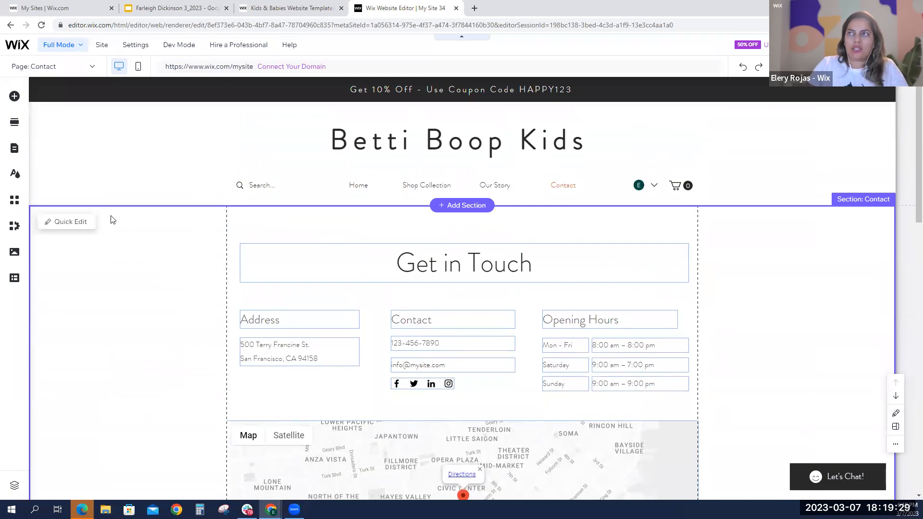
pyautogui.click(15, 149)
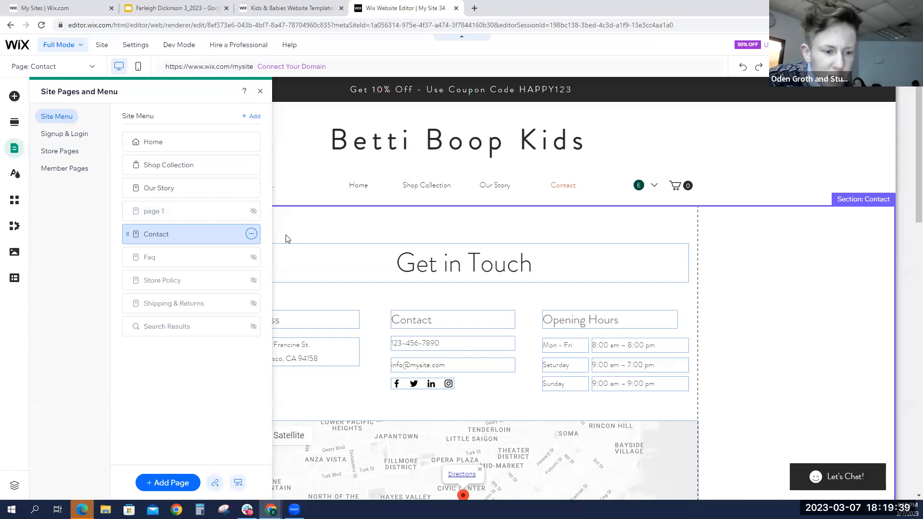
pyautogui.click(345, 236)
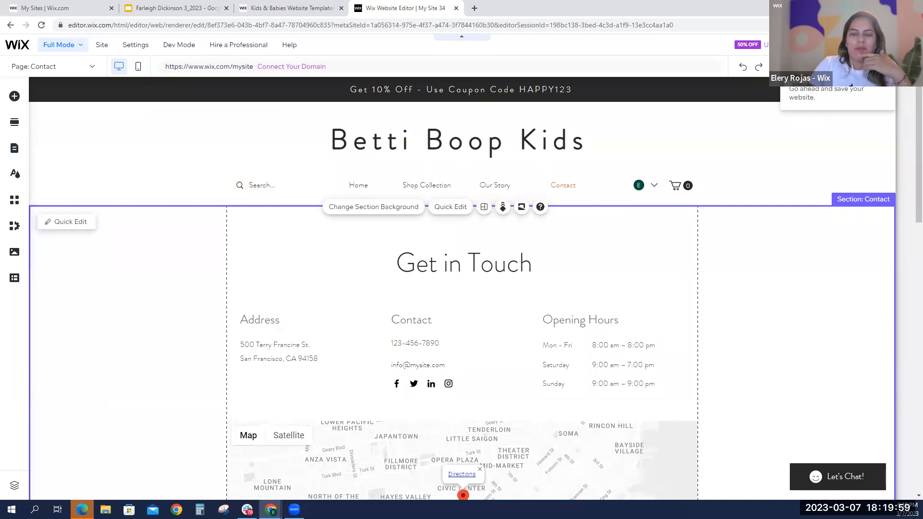
# - Save the site under the free Wix.com domain with the address ending BettiBoopKids and publish it
pyautogui.click(837, 45)
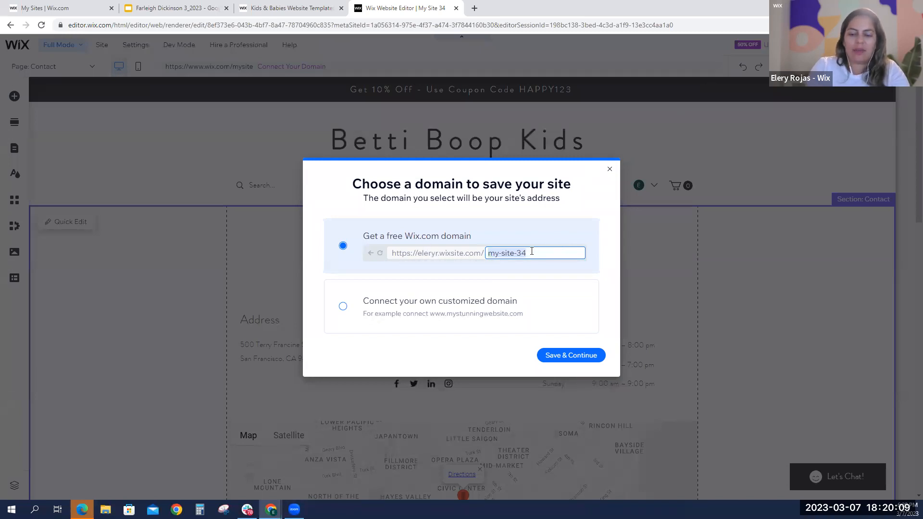
pyautogui.write('Betti ')
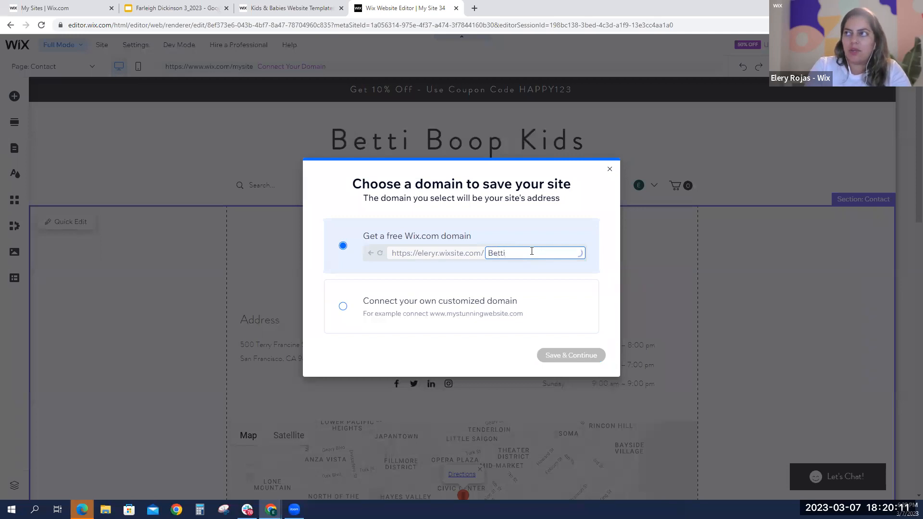
pyautogui.write('Boop')
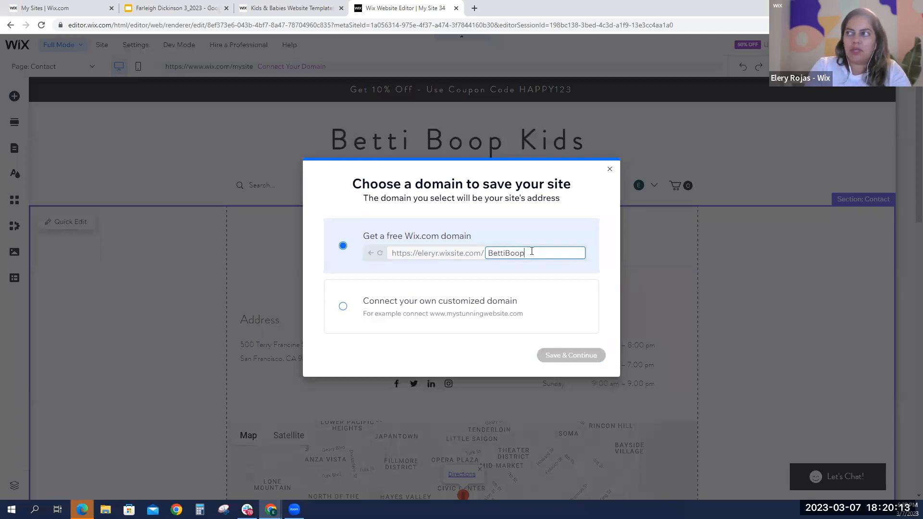
pyautogui.write(' Kids')
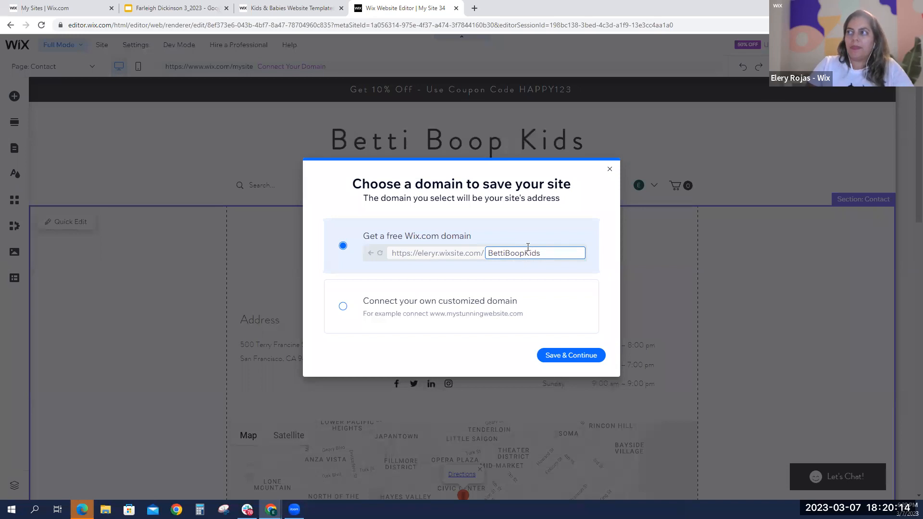
pyautogui.click(559, 356)
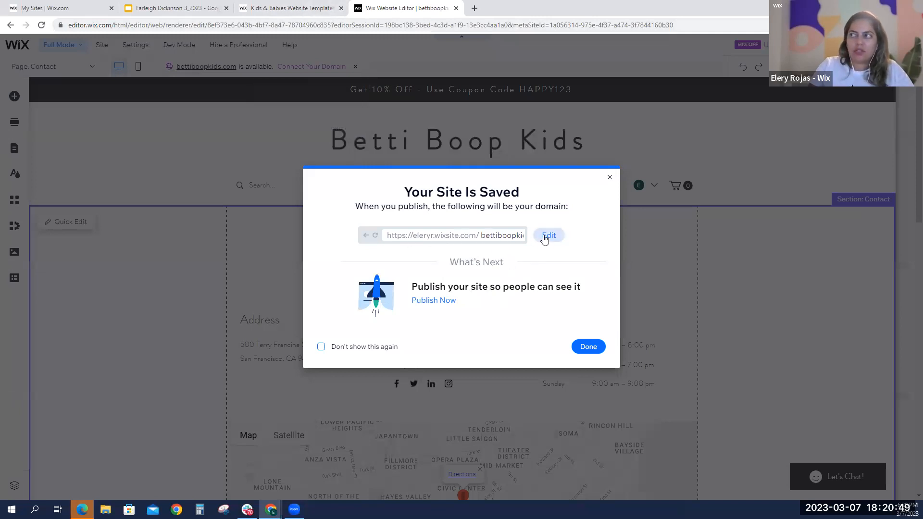
pyautogui.click(445, 303)
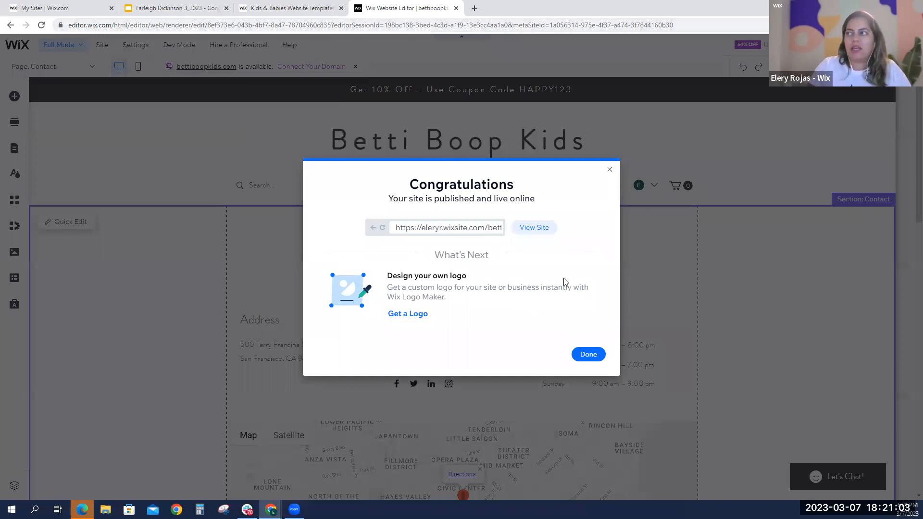
# - Open the published site and review the banner and New Arrivals section on its home page
pyautogui.click(535, 228)
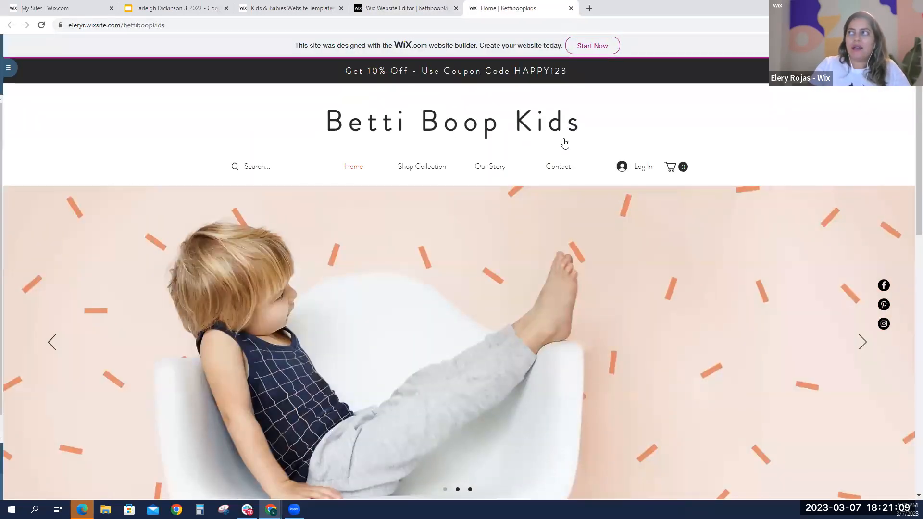
pyautogui.scroll(-3, 548, 179)
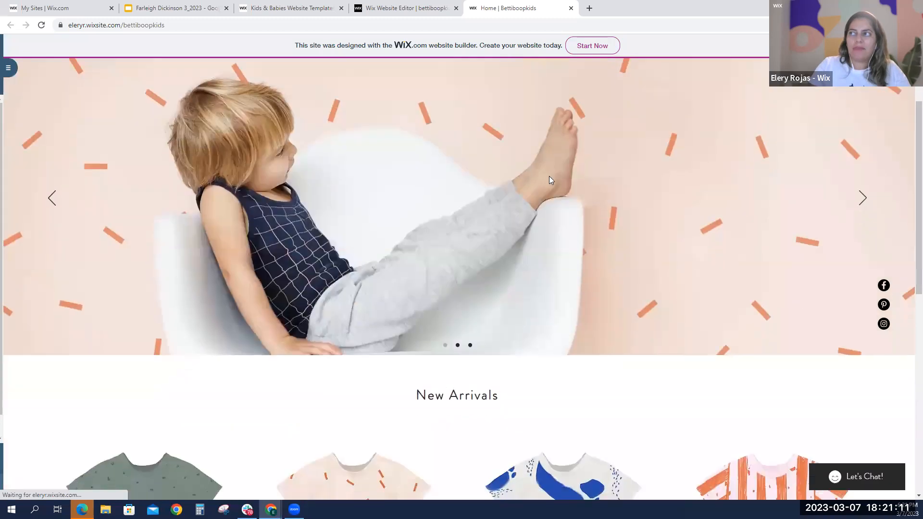
pyautogui.scroll(3, 549, 179)
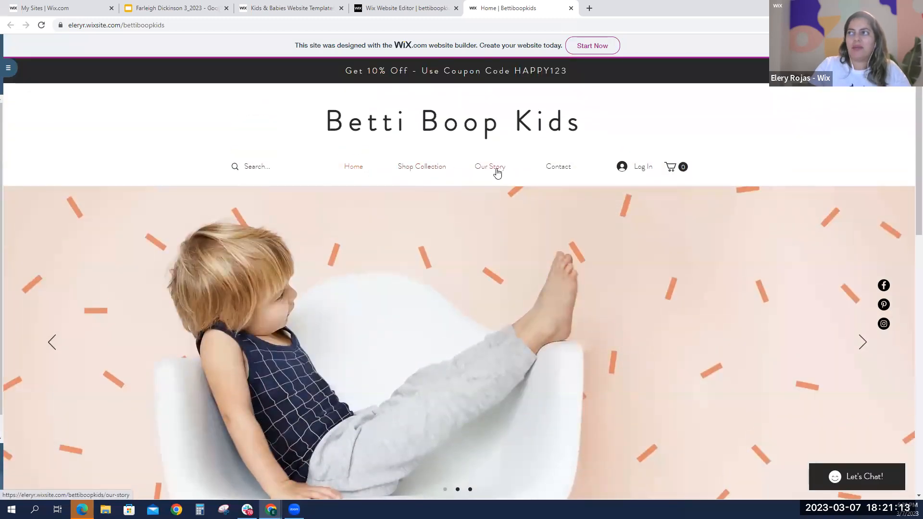
pyautogui.scroll(-8, 497, 173)
pyautogui.scroll(5, 498, 138)
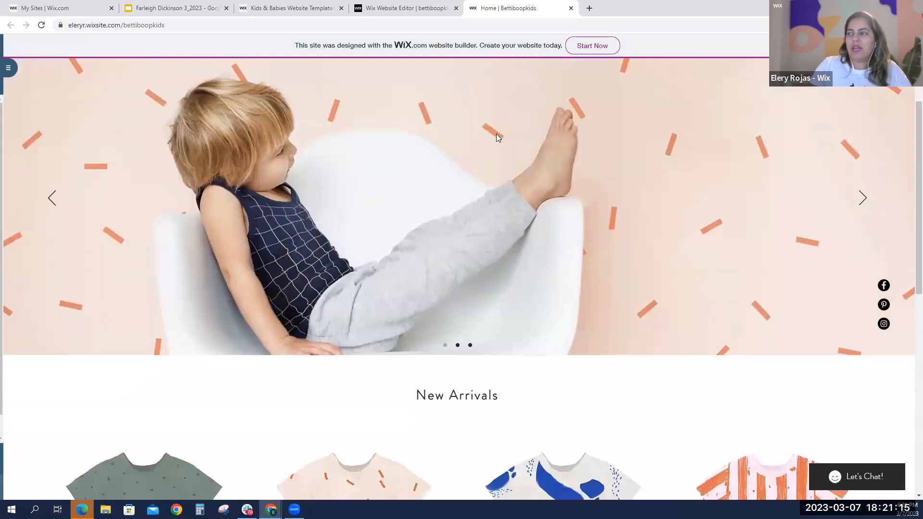
pyautogui.scroll(3, 498, 138)
# - Open the live site's Contact page and review its Get in Touch and Contact Us sections
pyautogui.click(557, 167)
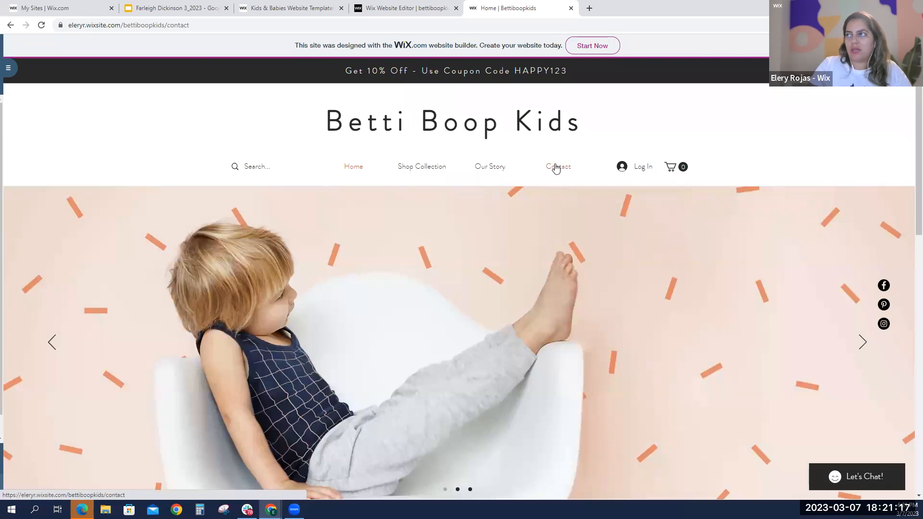
pyautogui.scroll(-3, 553, 166)
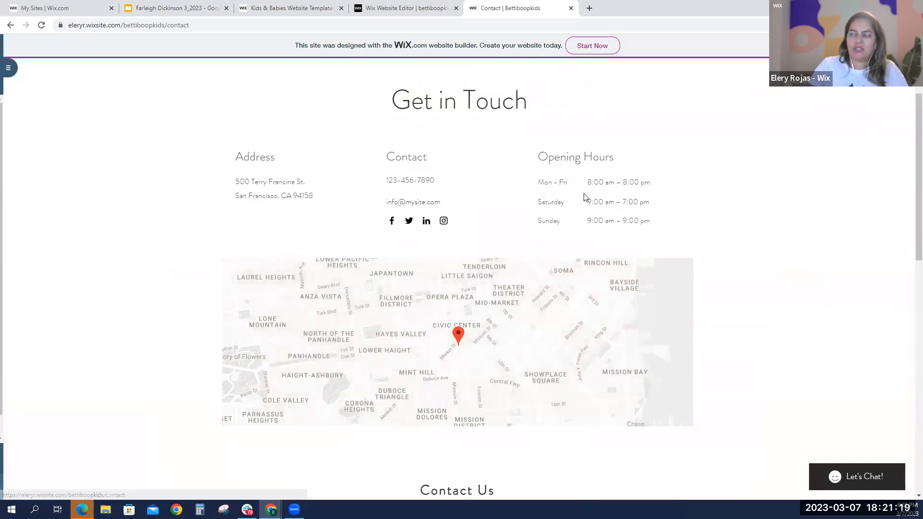
pyautogui.scroll(-4, 625, 206)
pyautogui.scroll(7, 594, 200)
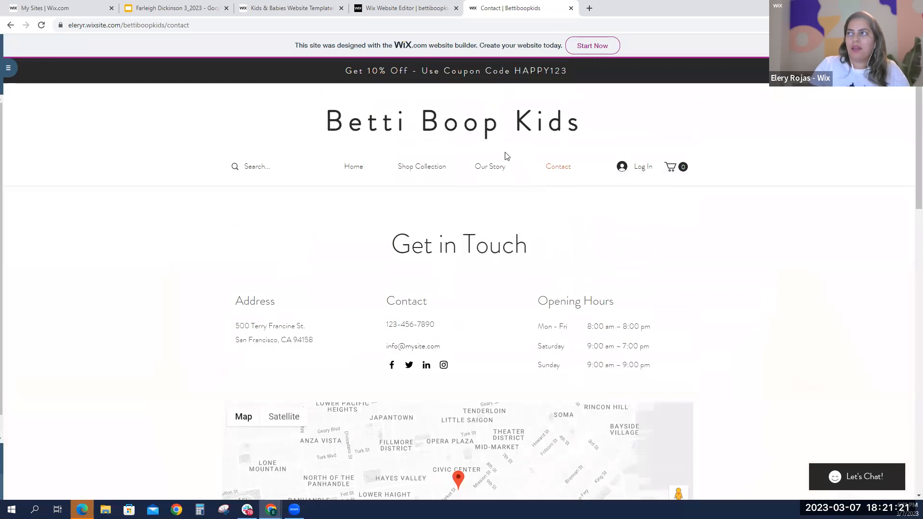
# - Open the live site's Our Story page and review its content down to the footer
pyautogui.click(491, 169)
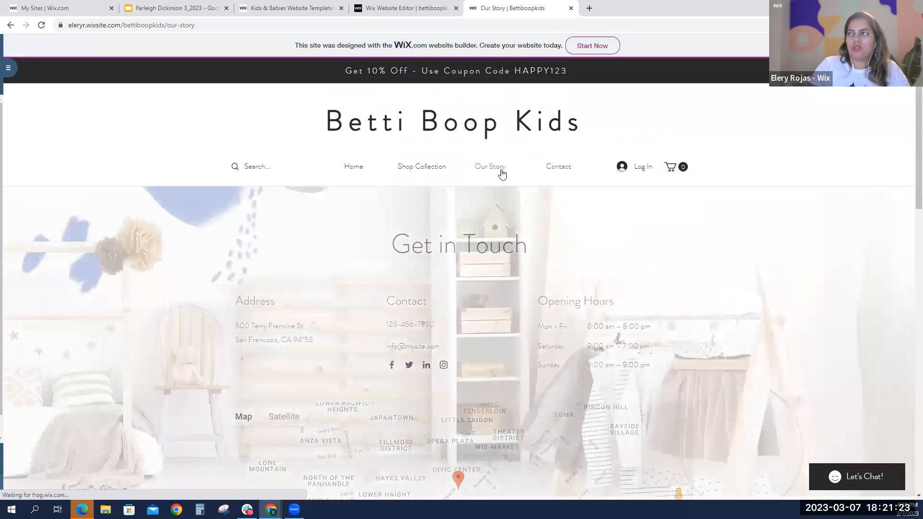
pyautogui.scroll(-10, 658, 225)
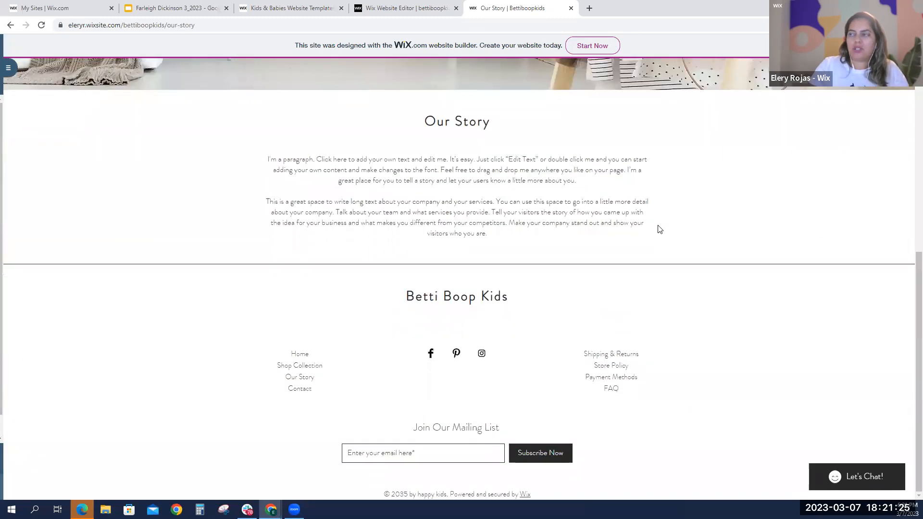
pyautogui.scroll(10, 669, 232)
pyautogui.scroll(-3, 669, 231)
pyautogui.scroll(5, 636, 219)
# - Return to the live site's home page and review its New Arrivals products and footer
pyautogui.click(355, 167)
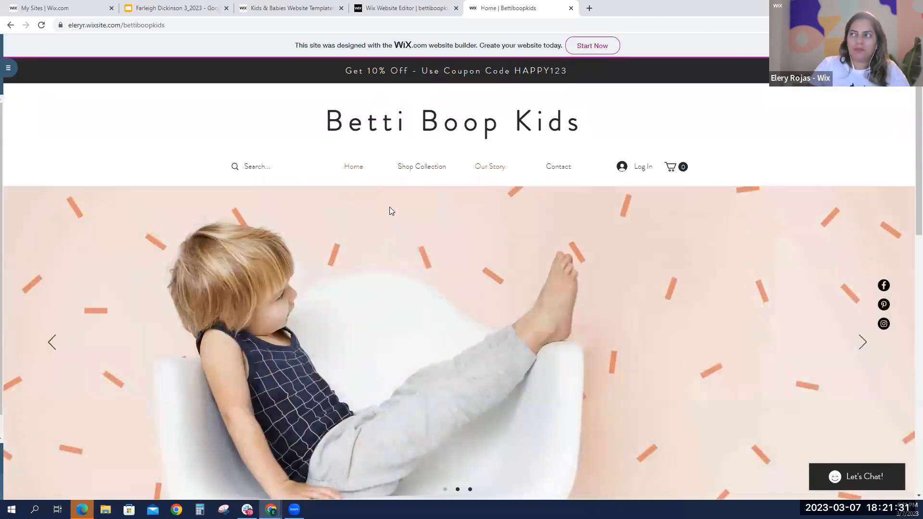
pyautogui.scroll(-15, 390, 209)
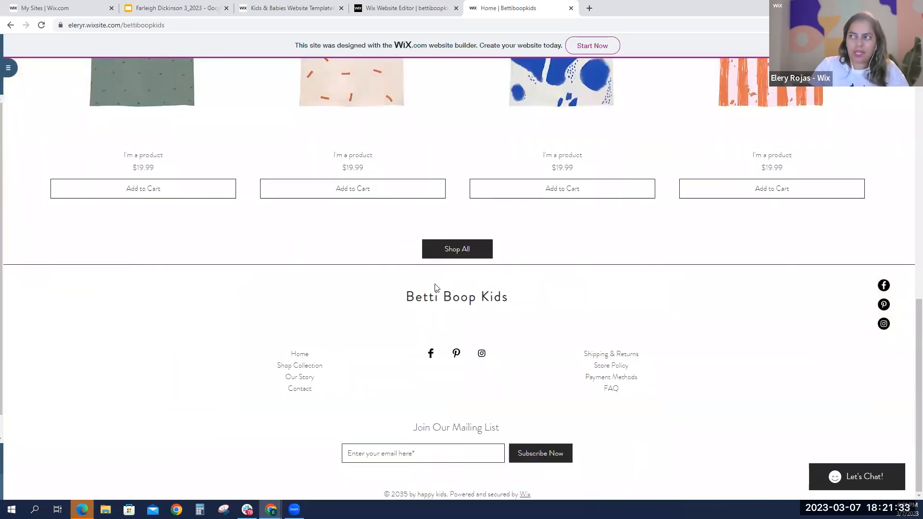
pyautogui.scroll(8, 468, 290)
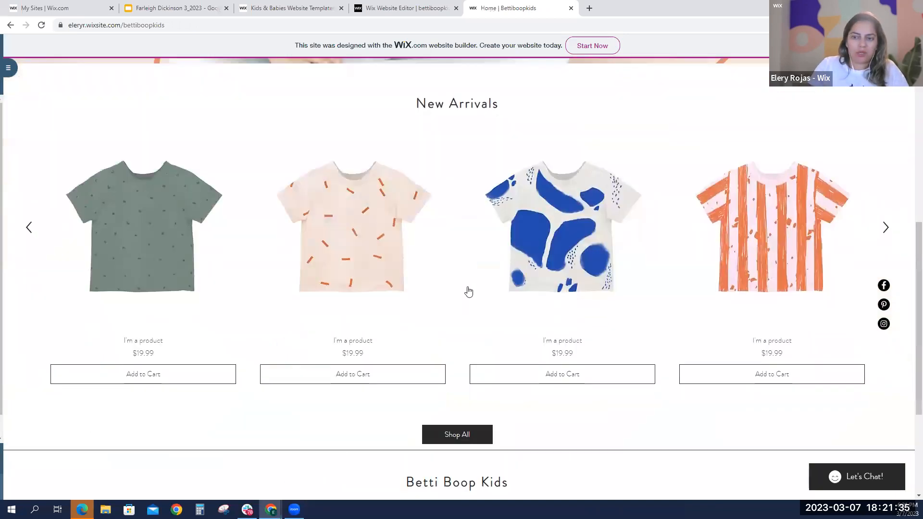
pyautogui.scroll(5, 471, 289)
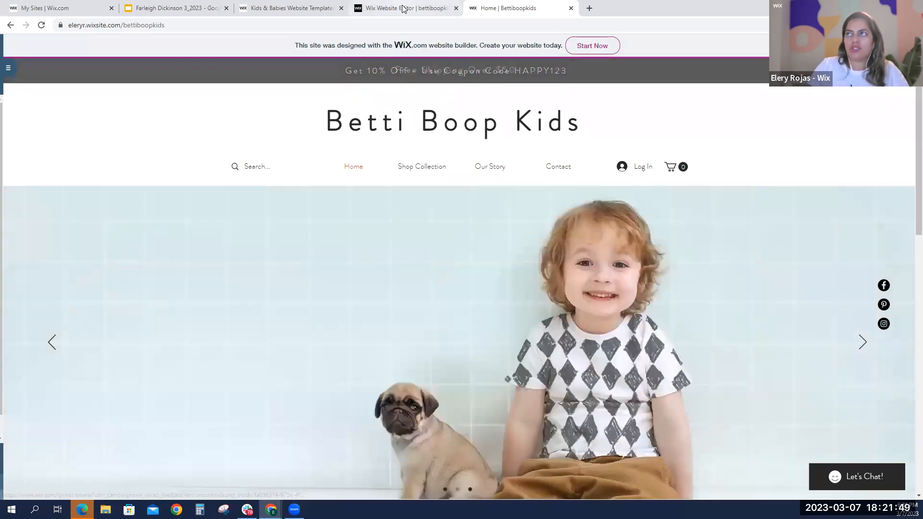
# - Return to the Wix Editor and dismiss the publish confirmation and the mobile editing offer
pyautogui.click(402, 10)
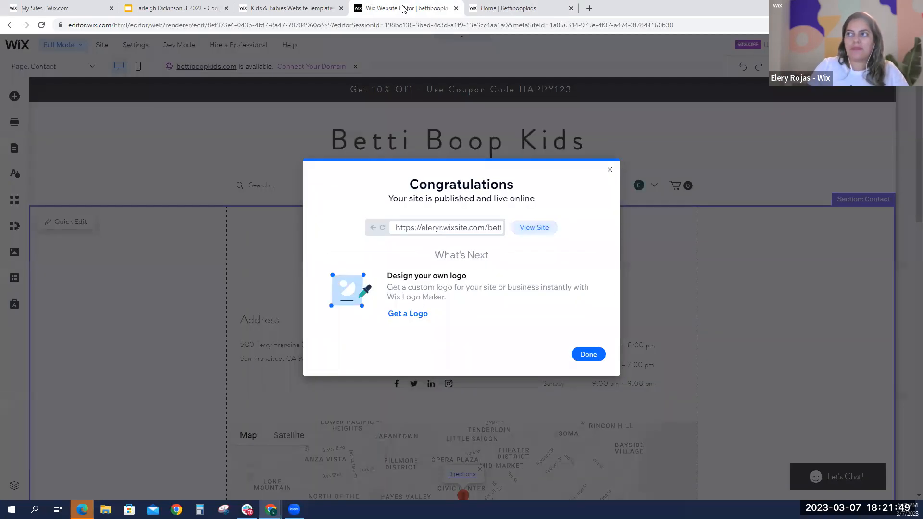
pyautogui.click(609, 171)
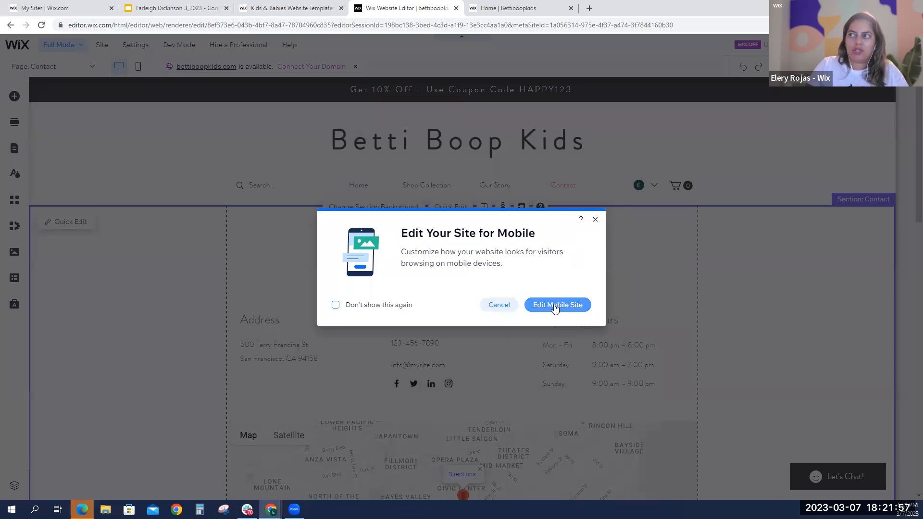
pyautogui.click(595, 219)
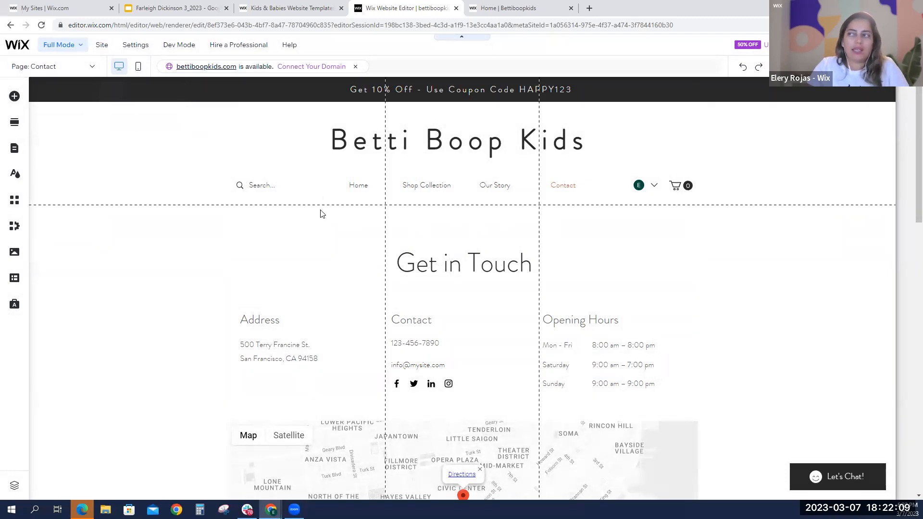
# - Switch the editor to the mobile version and review the layout of the Contact page
pyautogui.click(138, 66)
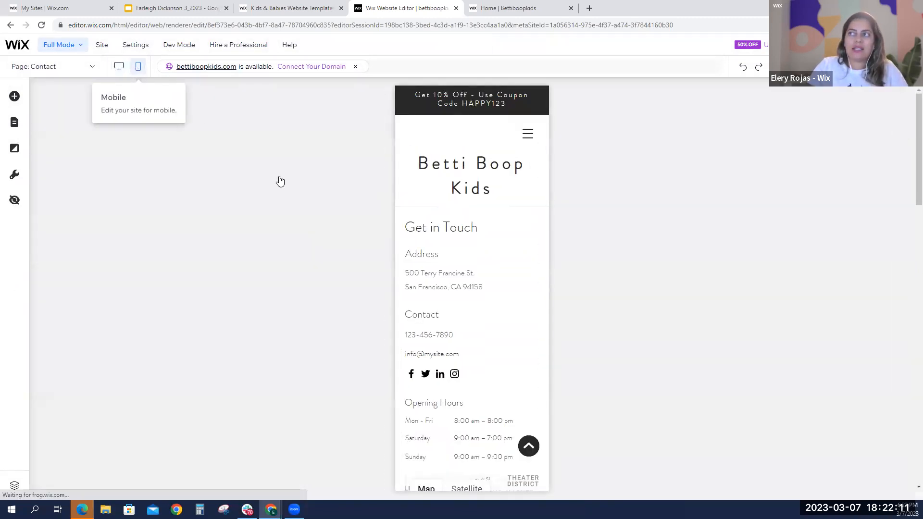
pyautogui.scroll(-4, 486, 231)
pyautogui.scroll(-4, 500, 222)
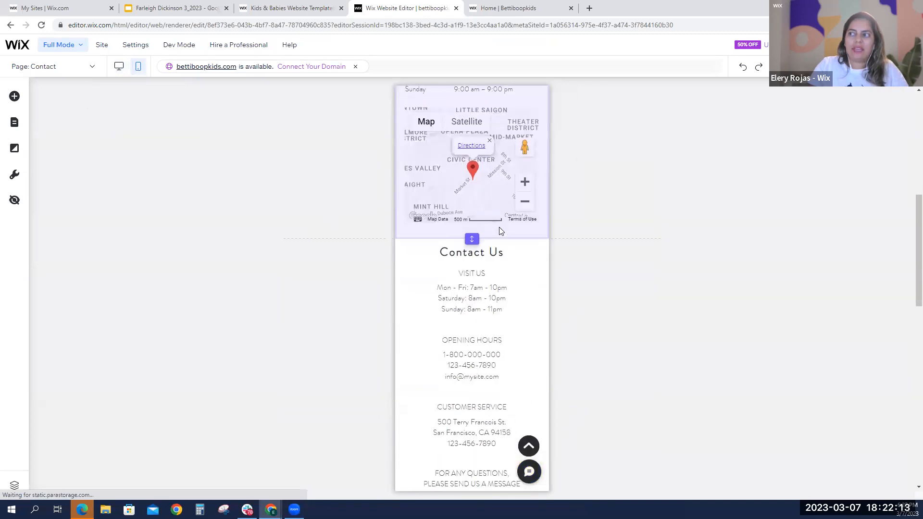
pyautogui.scroll(8, 499, 230)
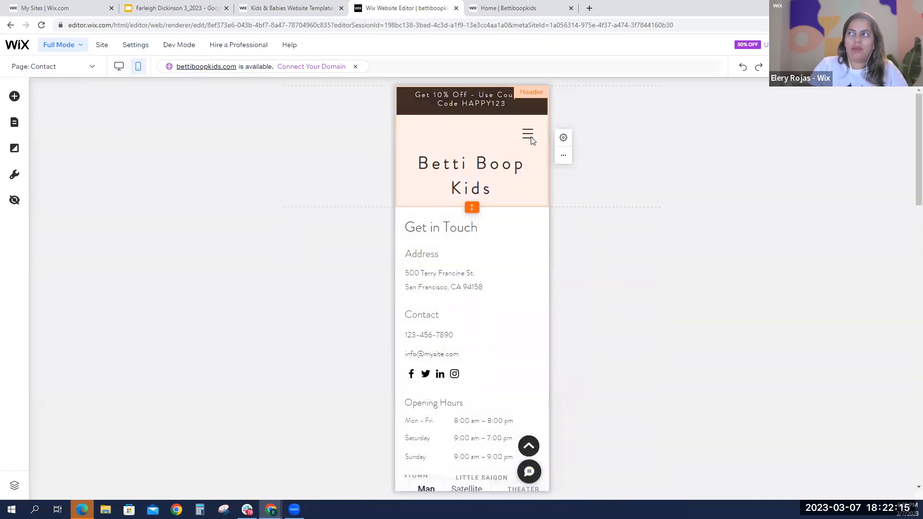
# - Open the Home page in the mobile version and review its banner and New Arrivals section
pyautogui.click(15, 124)
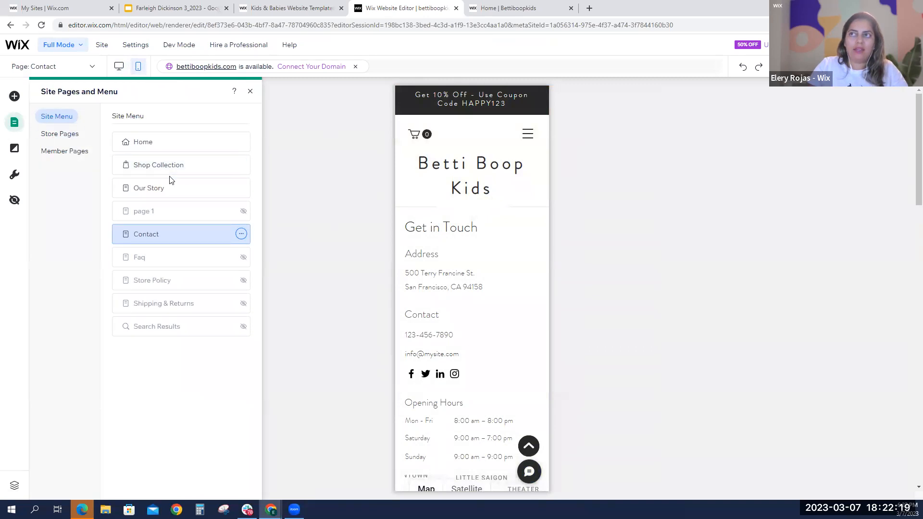
pyautogui.click(168, 146)
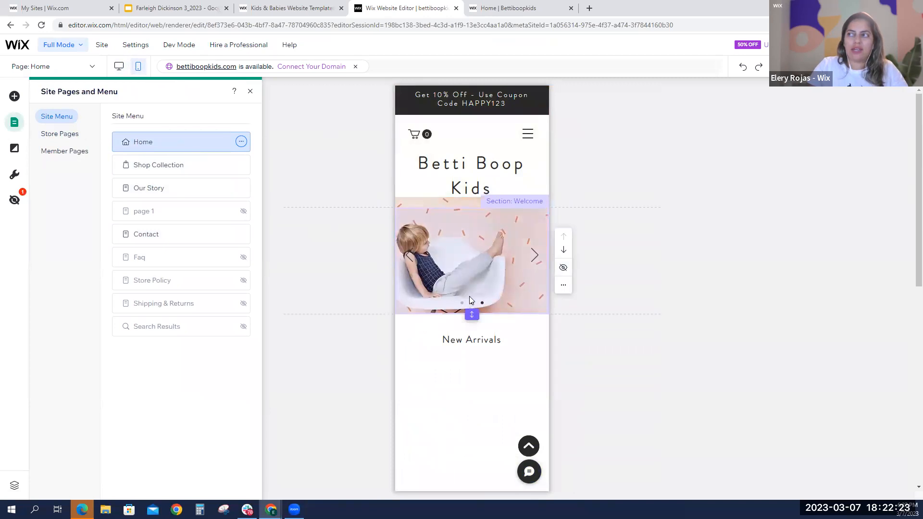
pyautogui.scroll(-3, 467, 308)
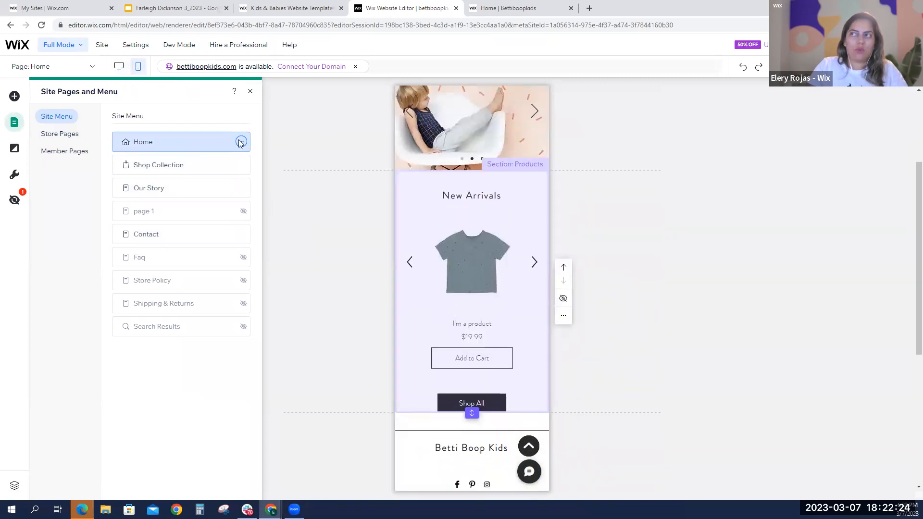
pyautogui.click(249, 91)
# - Switch the editor back to the desktop version and open the site's dashboard
pyautogui.moveTo(36, 56)
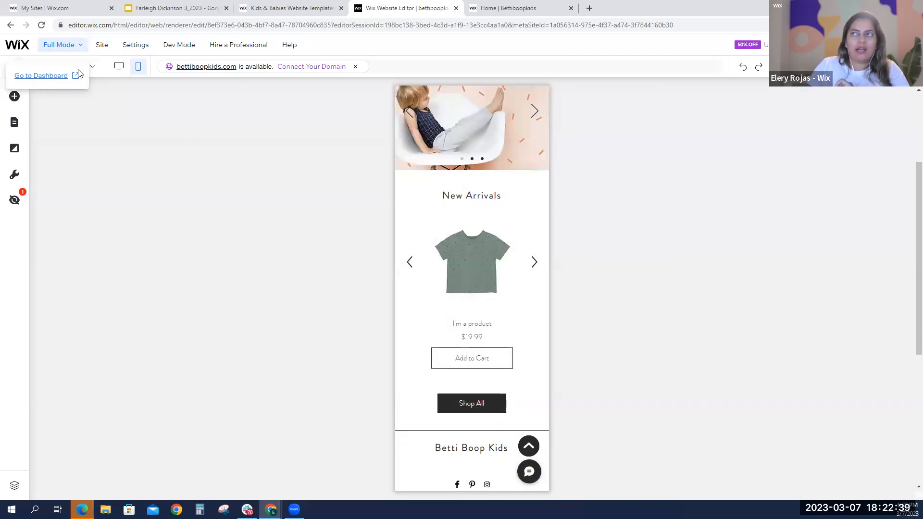
pyautogui.click(120, 67)
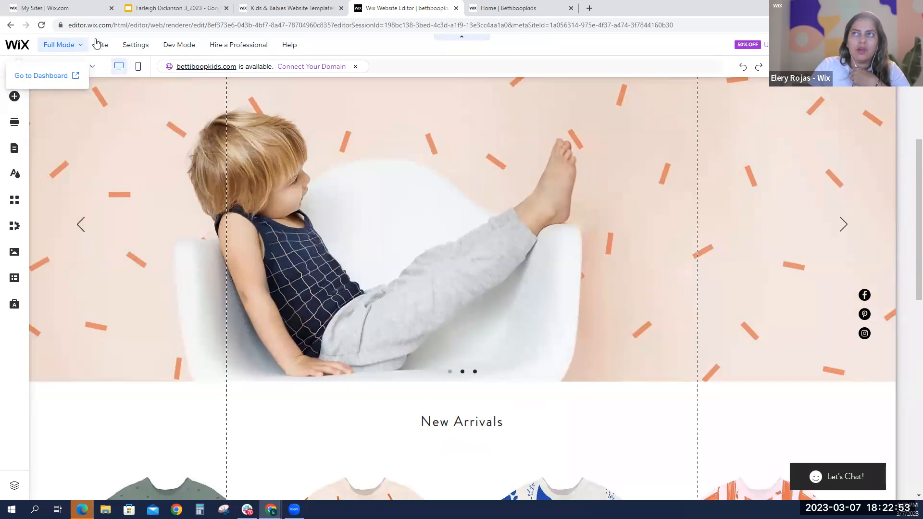
pyautogui.moveTo(100, 44)
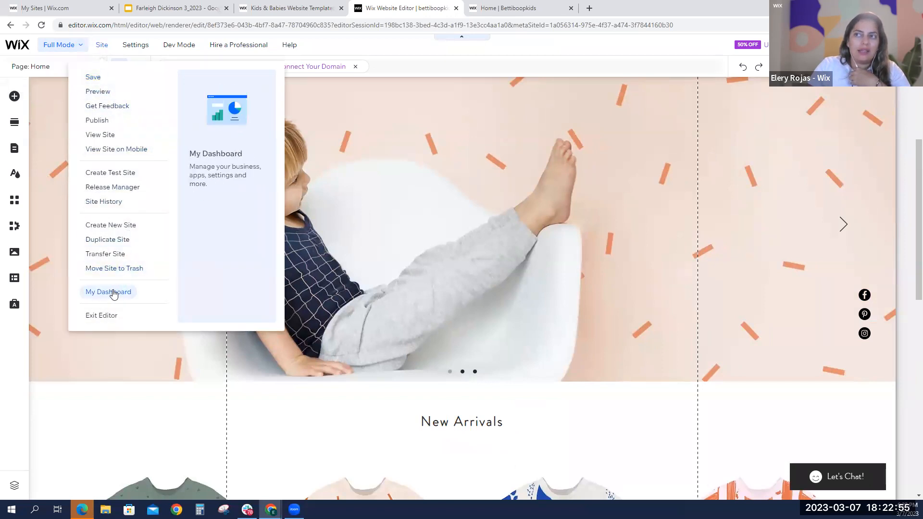
pyautogui.click(109, 292)
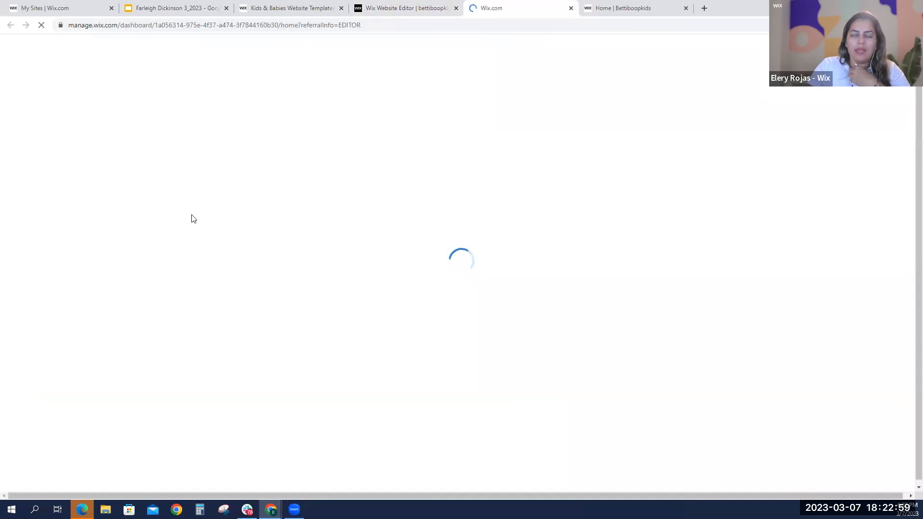
# - Close the browser tabs of the Wix Editor and the Kids & Babies website templates, keeping the dashboard open
pyautogui.click(437, 9)
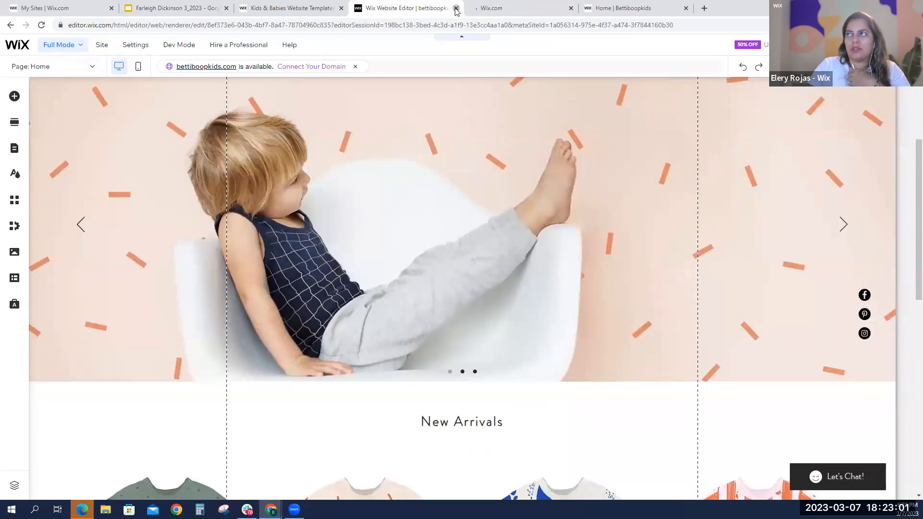
pyautogui.click(456, 8)
pyautogui.click(339, 9)
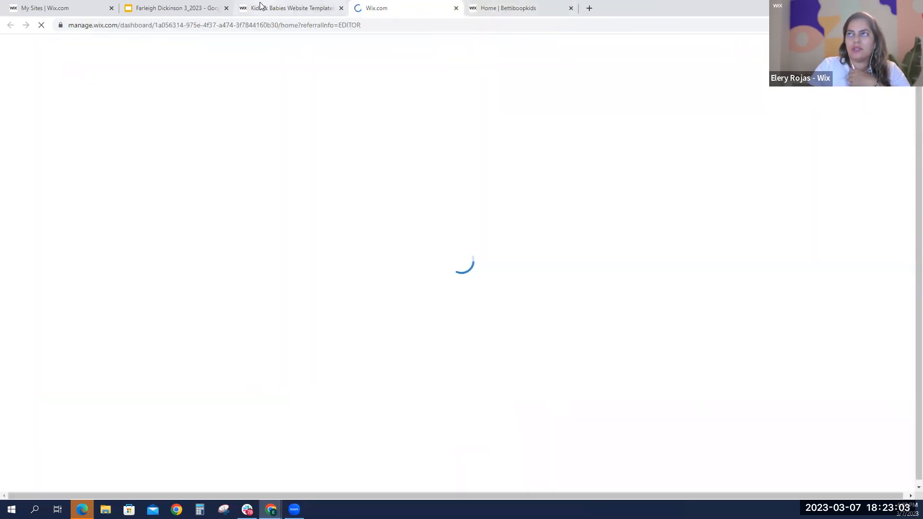
pyautogui.click(341, 8)
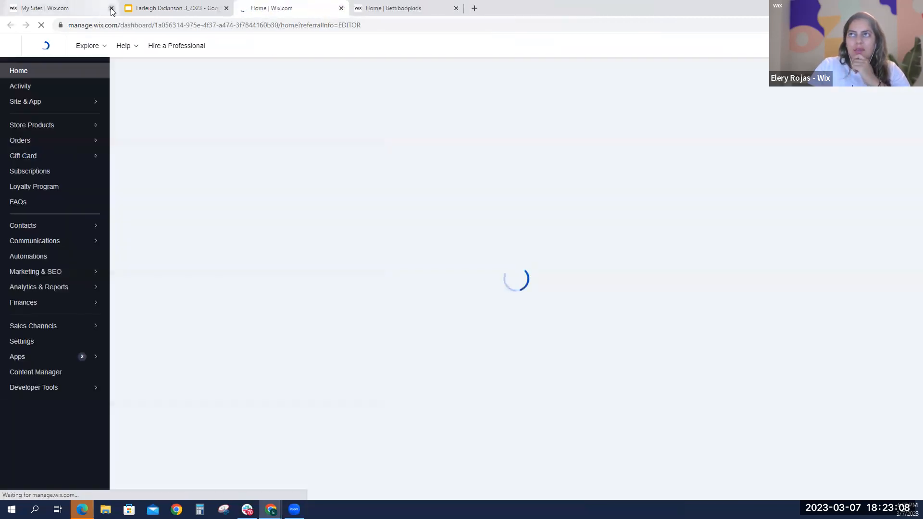
# - Close the My Sites browser tab and dismiss the 50% off sale pop-up on the site's dashboard
pyautogui.click(111, 8)
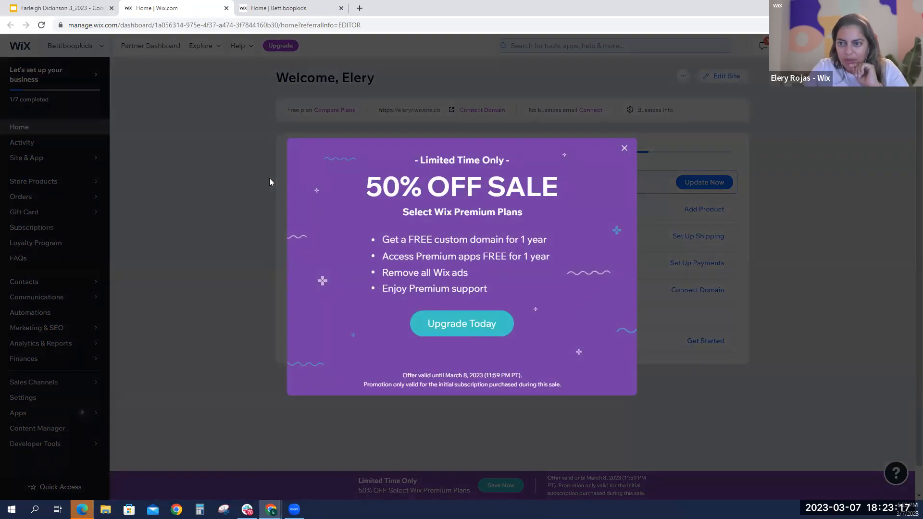
pyautogui.click(623, 150)
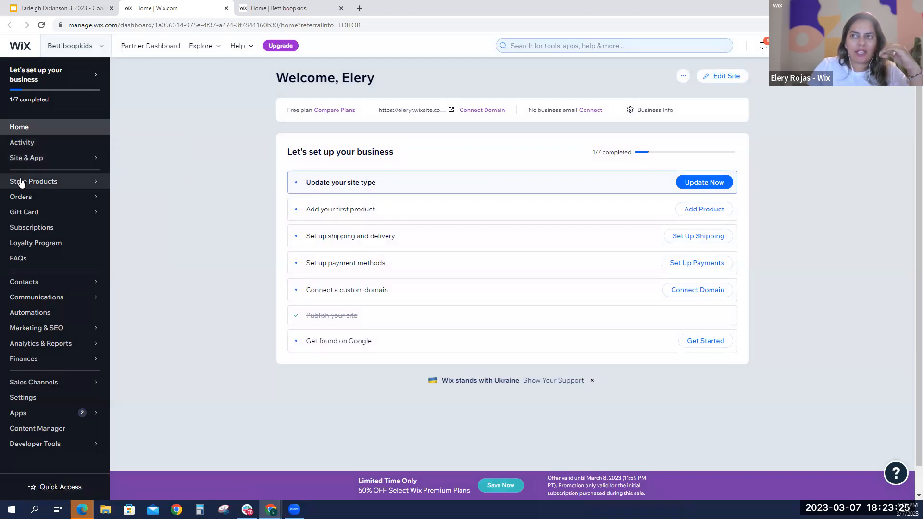
# - Open the store's product list and start a new physical product
pyautogui.moveTo(22, 185)
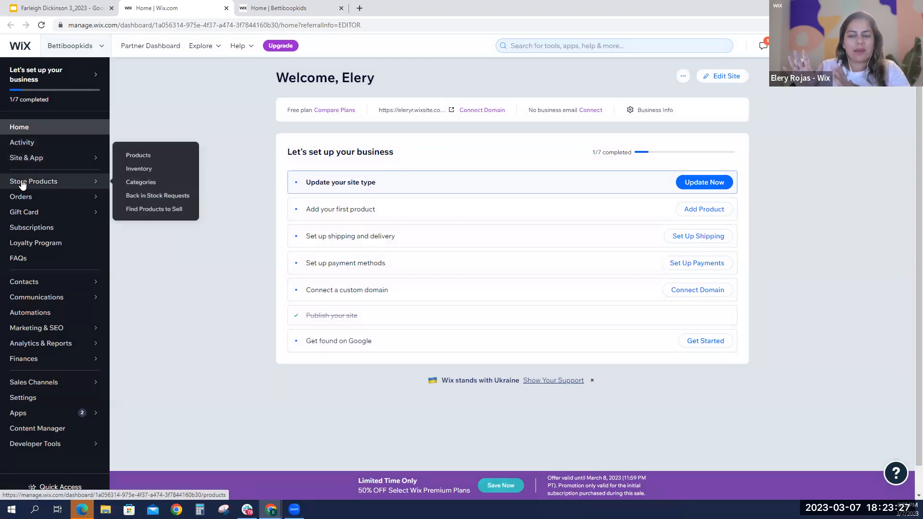
pyautogui.click(96, 185)
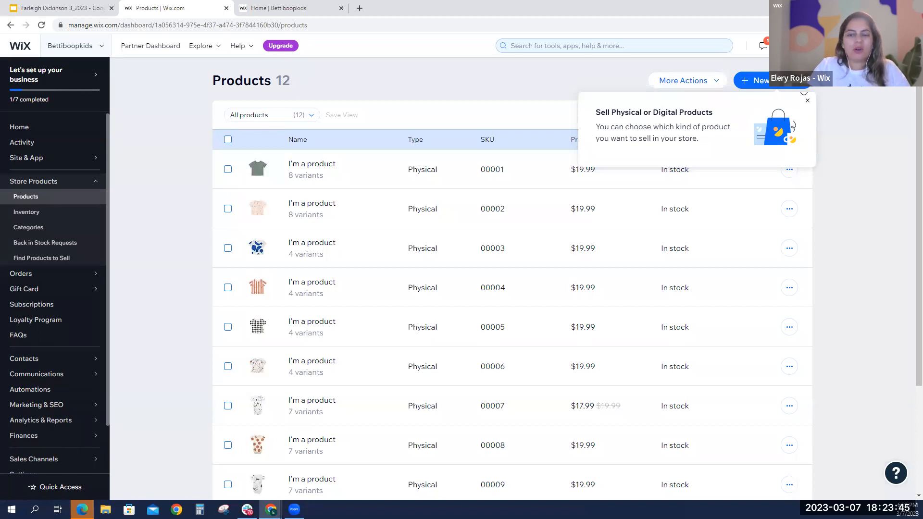
pyautogui.click(781, 81)
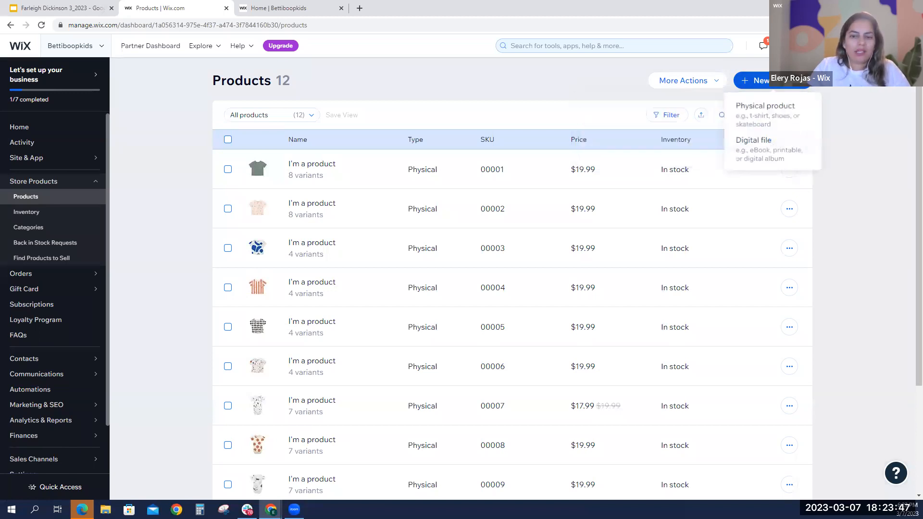
pyautogui.click(764, 113)
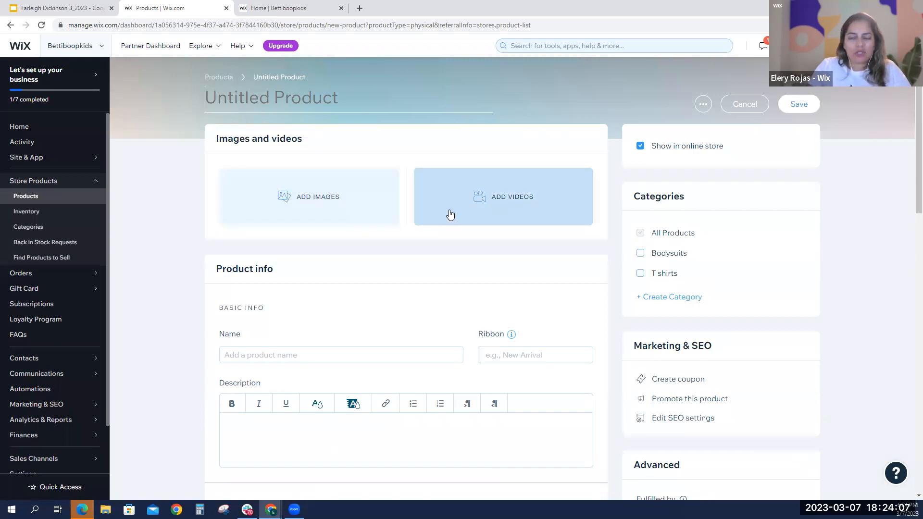
# - Search the Media from Wix library for "baby clothes" images for the new product
pyautogui.scroll(-2, 448, 212)
pyautogui.click(321, 103)
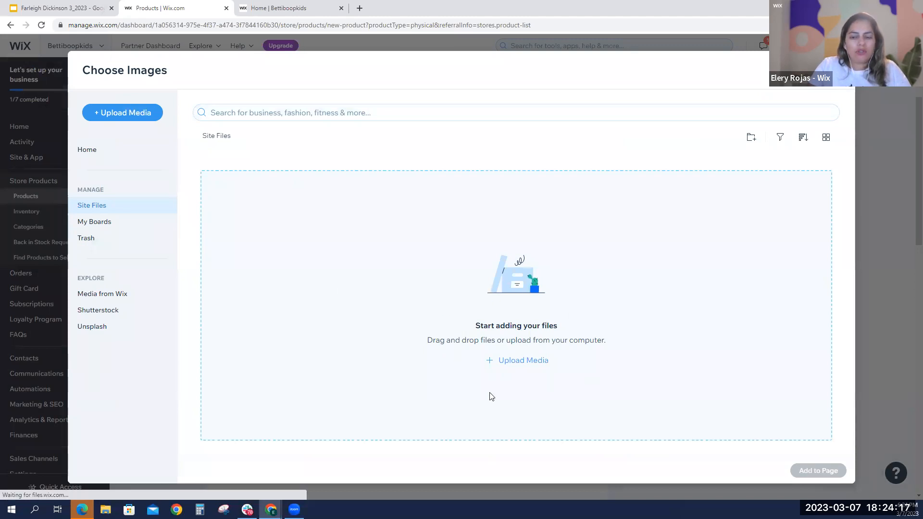
pyautogui.click(122, 295)
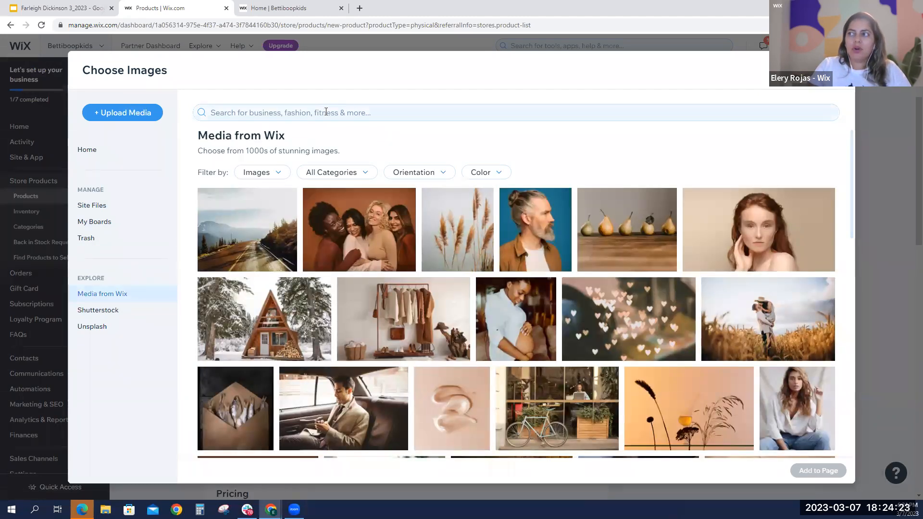
pyautogui.click(326, 112)
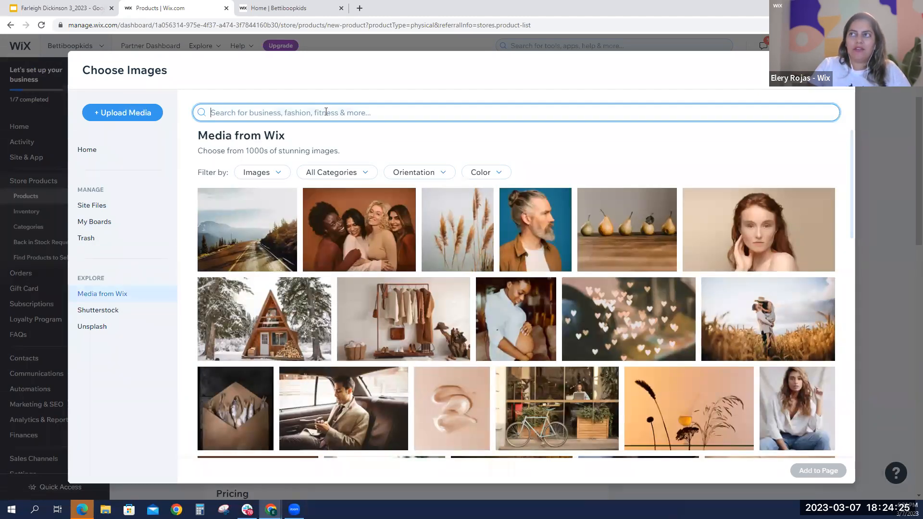
pyautogui.write('baby clothes')
pyautogui.press('Return')
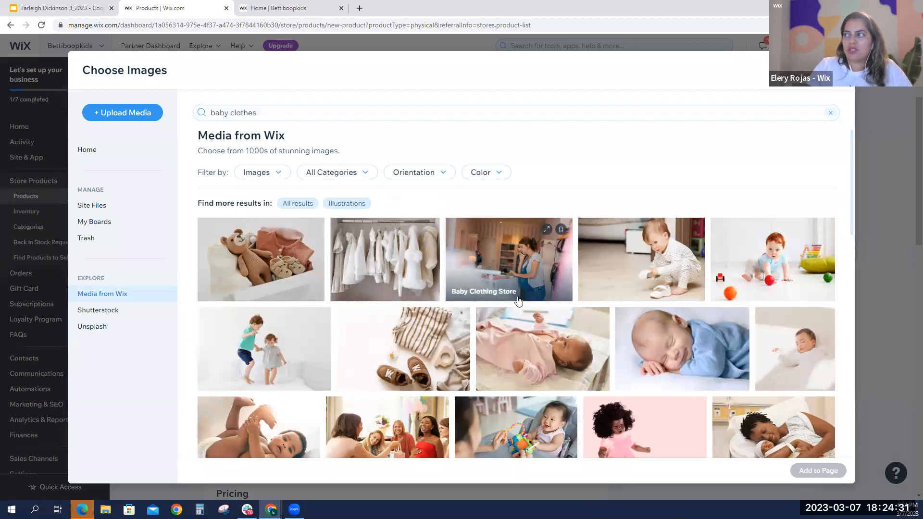
# - Add the photo of the baby wearing a pink hat with floppy ears to the product's images
pyautogui.scroll(-1, 553, 288)
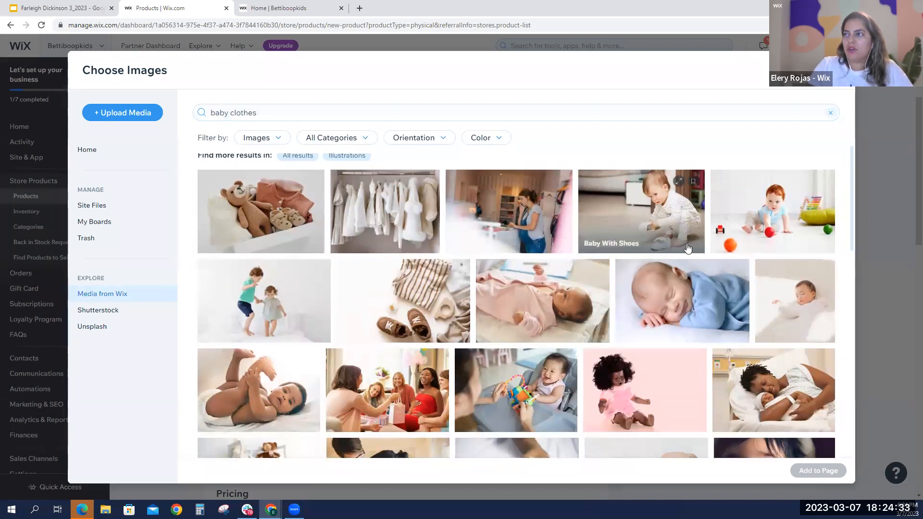
pyautogui.scroll(-2, 670, 225)
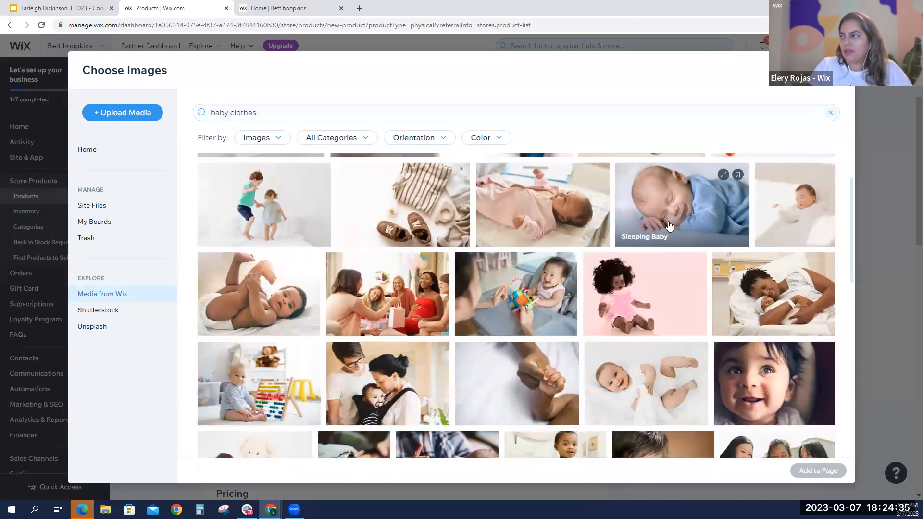
pyautogui.scroll(-3, 658, 230)
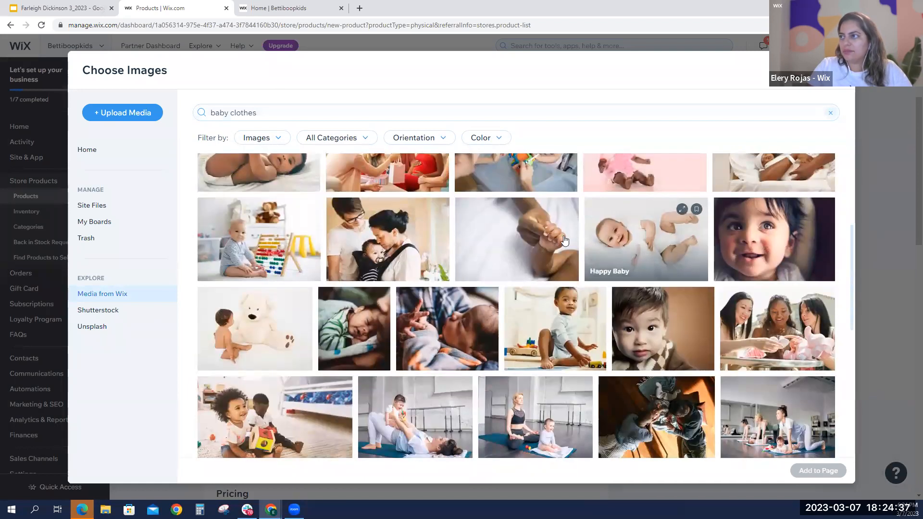
pyautogui.scroll(-3, 529, 233)
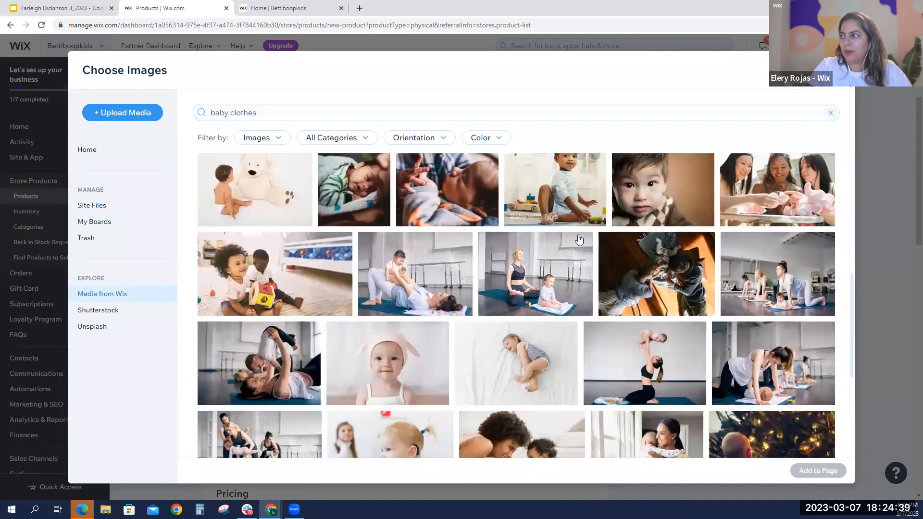
pyautogui.scroll(-3, 399, 210)
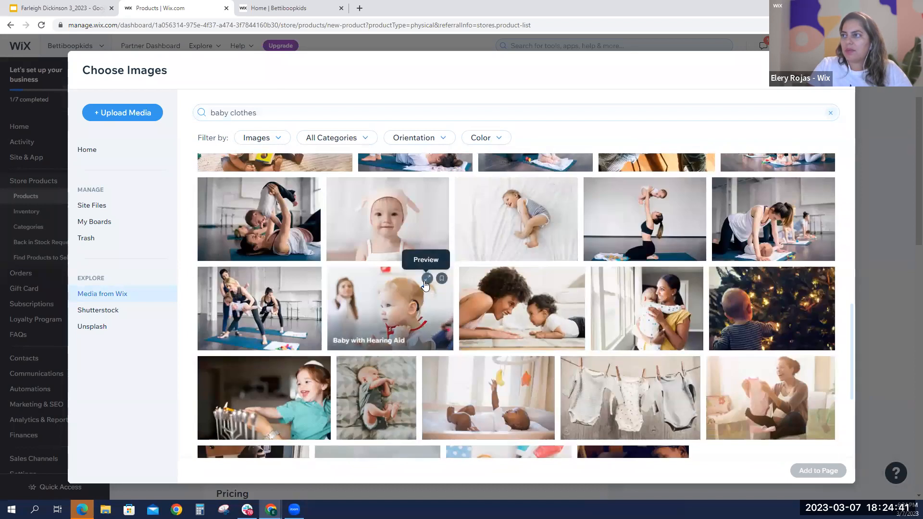
pyautogui.click(399, 210)
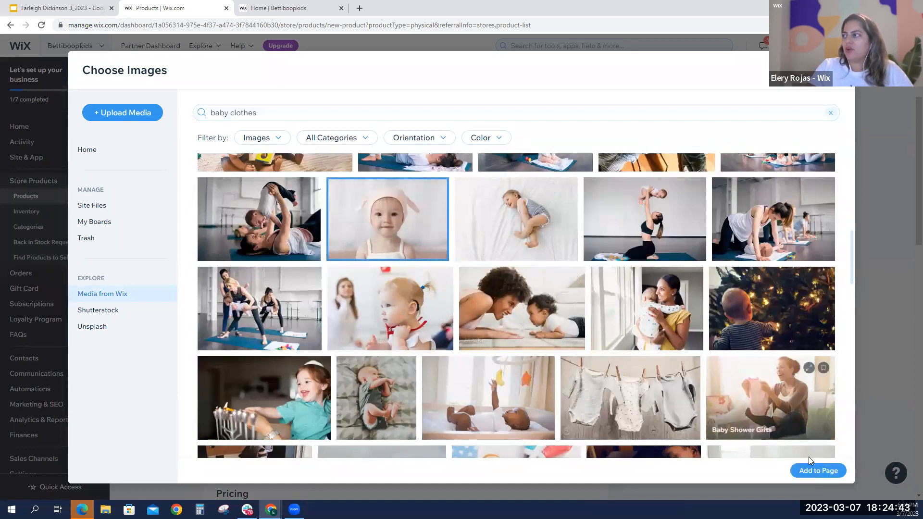
pyautogui.click(815, 470)
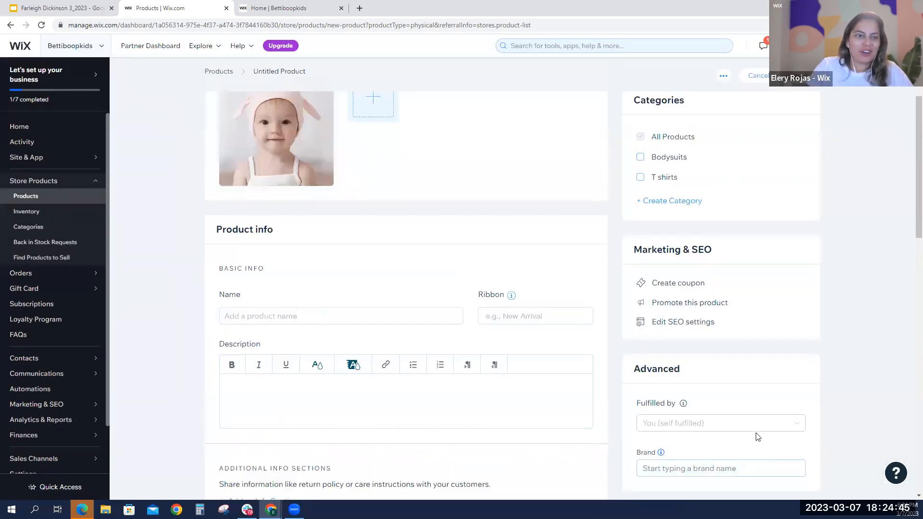
# - Fill in the product info with the name Rabbit Ears, the ribbon Hot Item and the description text "description"
pyautogui.click(290, 315)
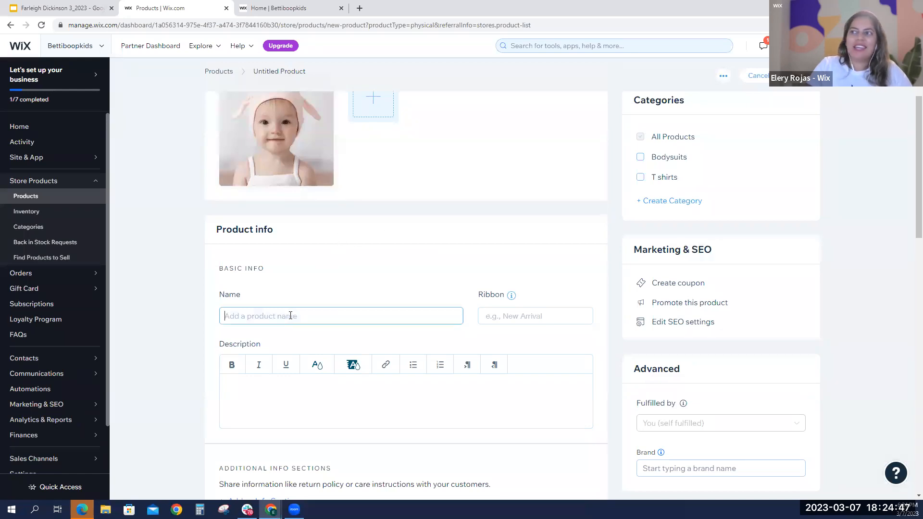
pyautogui.write('Rabbit Ears')
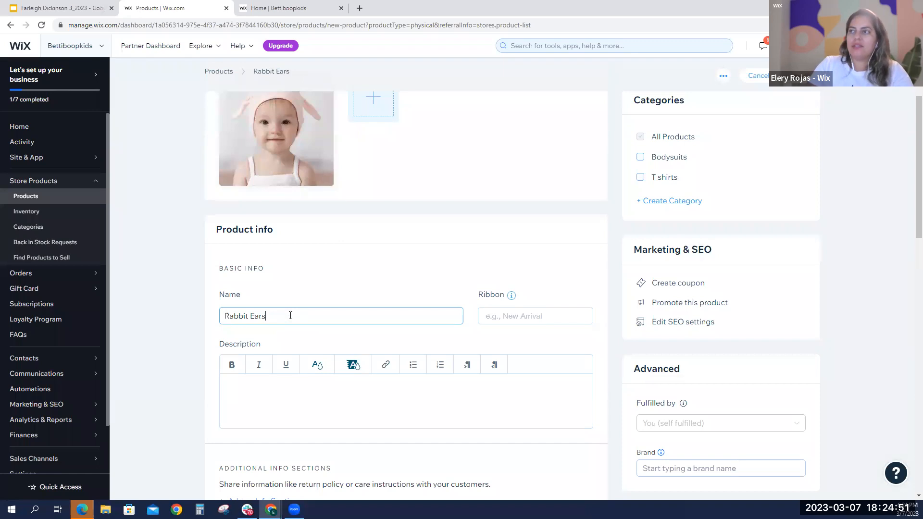
pyautogui.click(514, 314)
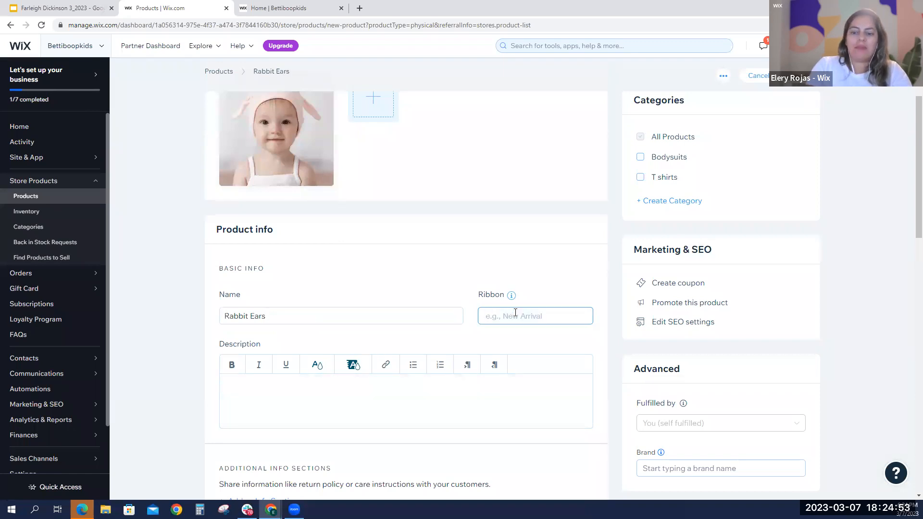
pyautogui.write('Hot Item')
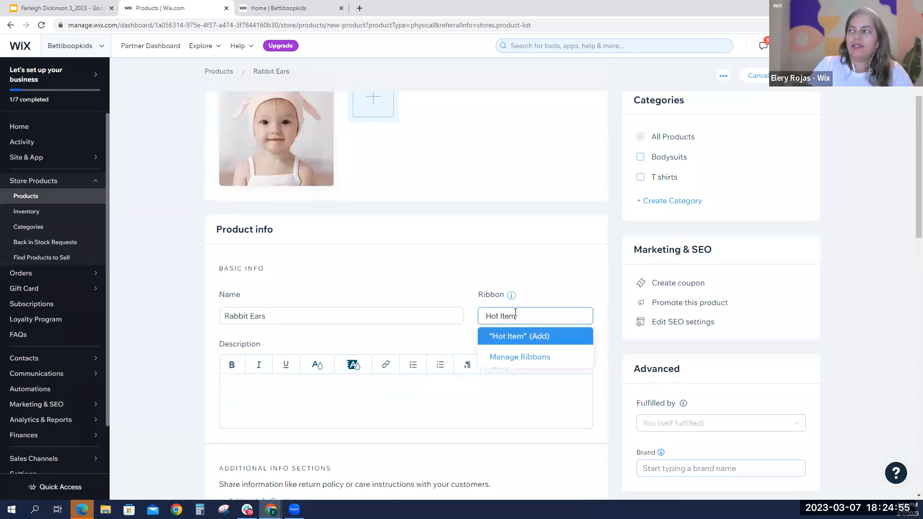
pyautogui.click(392, 395)
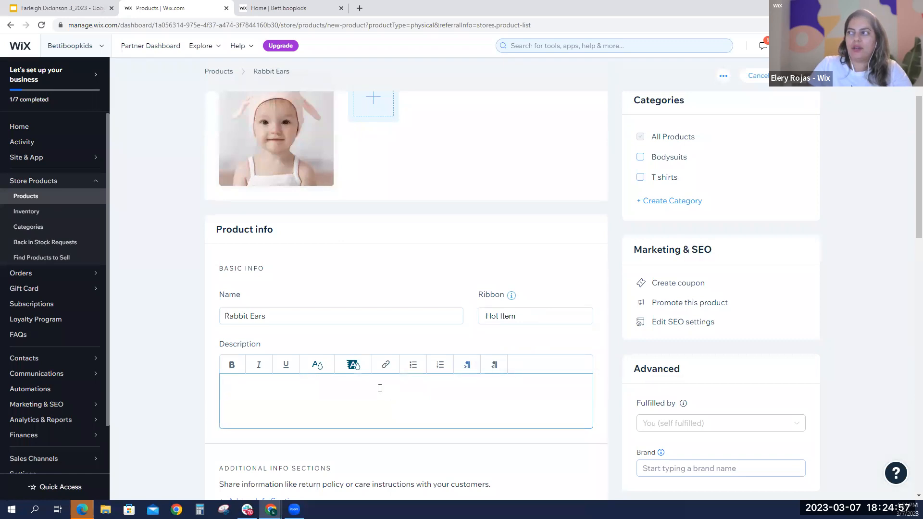
pyautogui.scroll(-2, 367, 382)
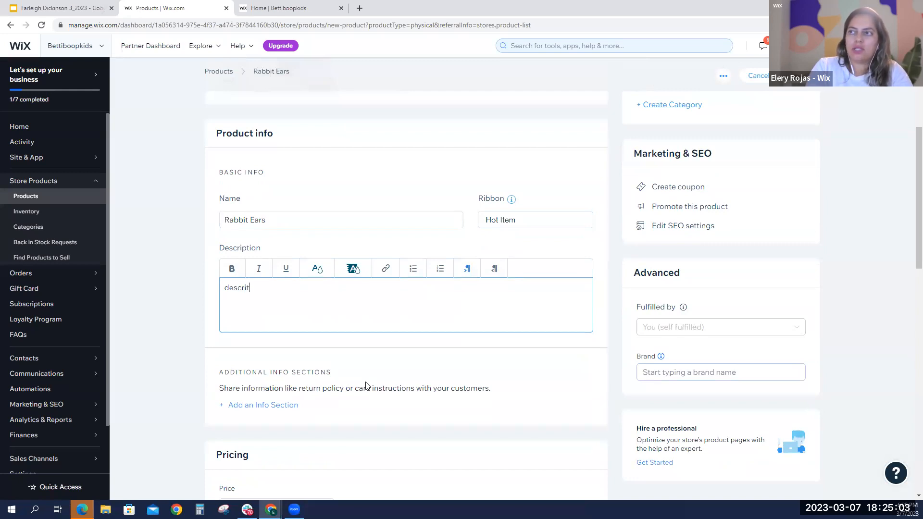
pyautogui.scroll(-3, 366, 384)
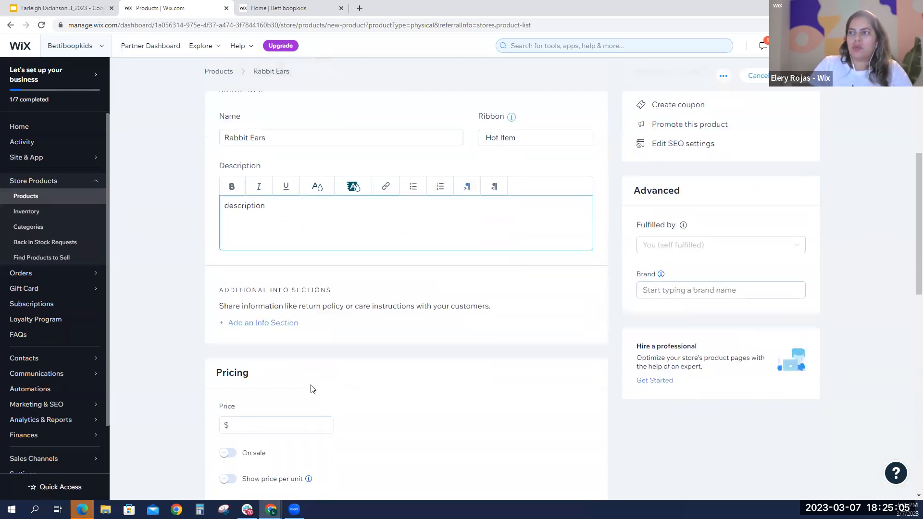
# - Open the form for an additional info section and close it without adding one
pyautogui.click(222, 264)
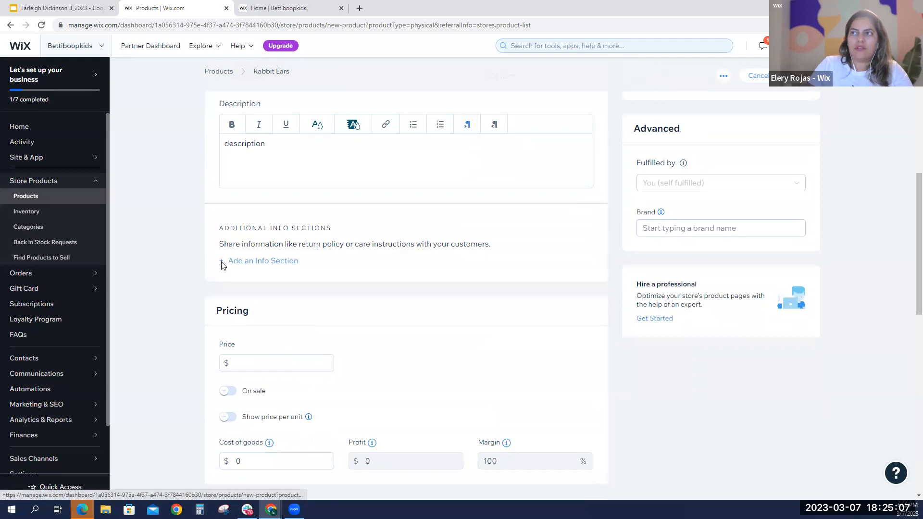
pyautogui.click(595, 166)
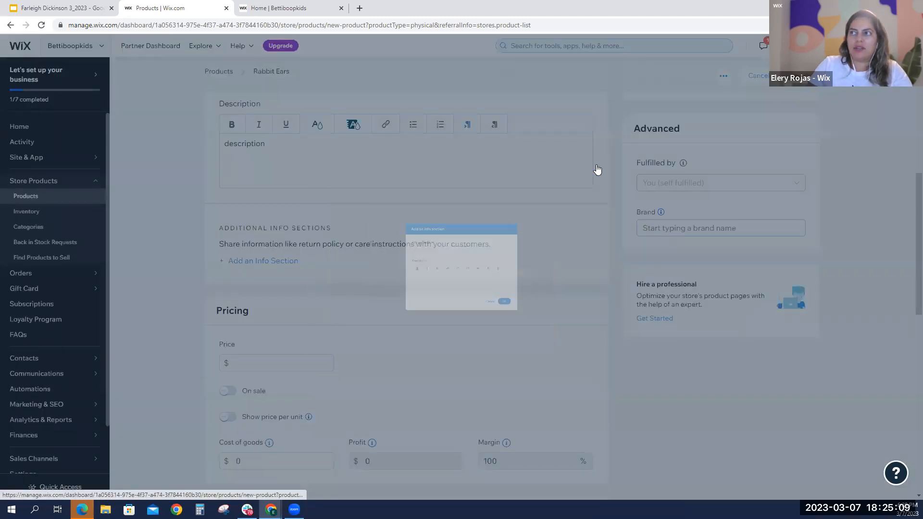
# - Set the product's price to $50.00
pyautogui.scroll(-3, 251, 263)
pyautogui.click(252, 220)
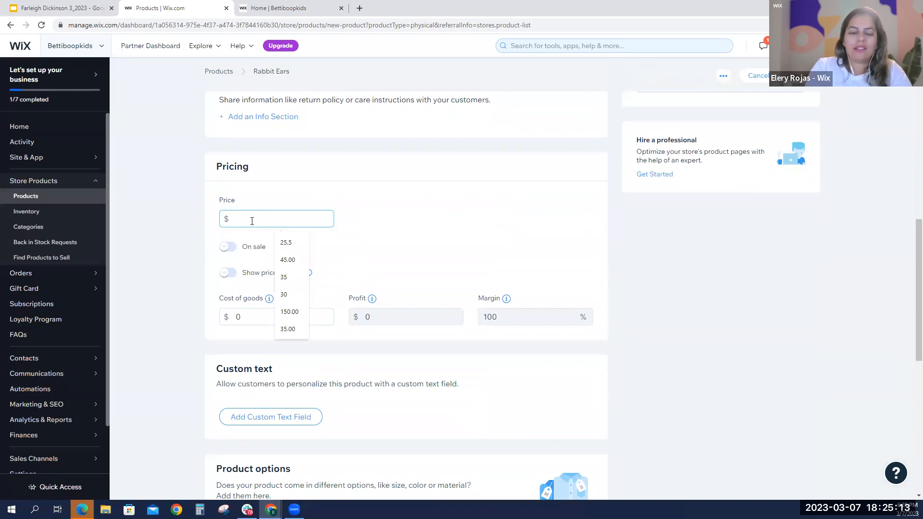
pyautogui.write('50.00')
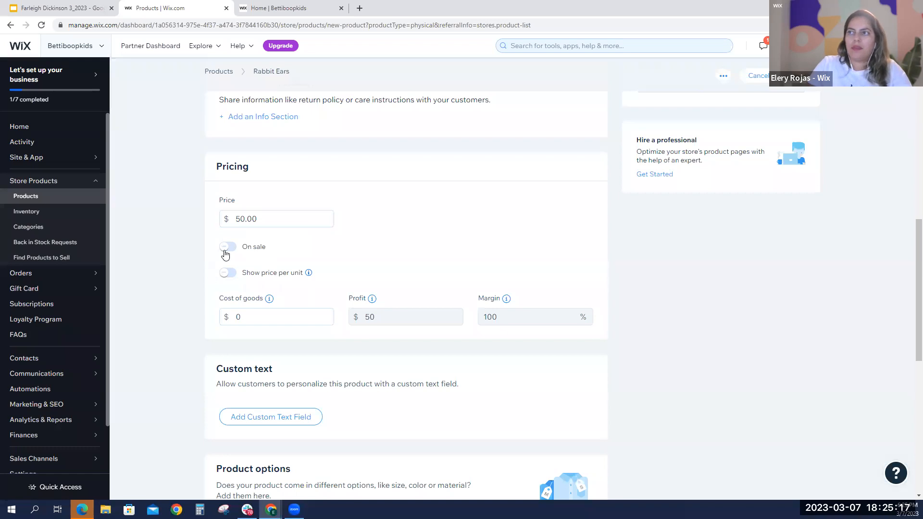
# - Turn on the On sale and Show price per unit options in turn to view their fields, switching each off again
pyautogui.click(228, 248)
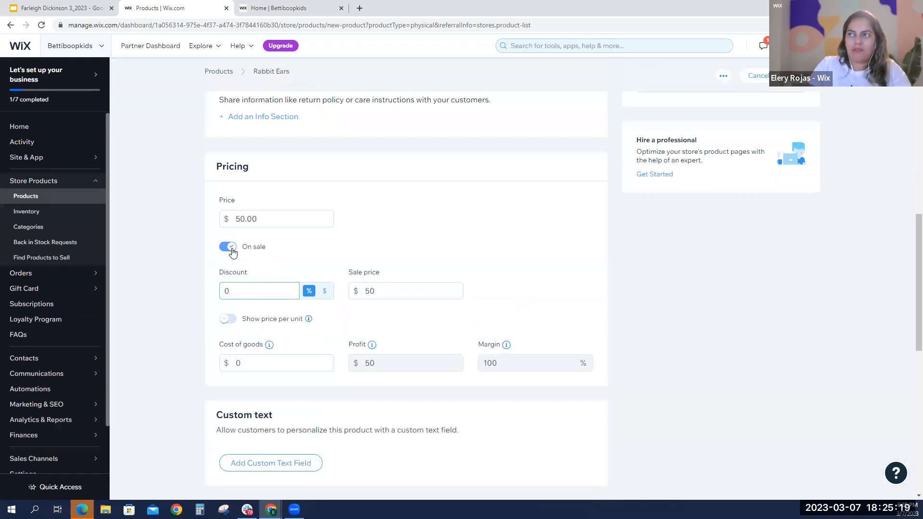
pyautogui.click(229, 248)
pyautogui.click(226, 273)
pyautogui.click(248, 312)
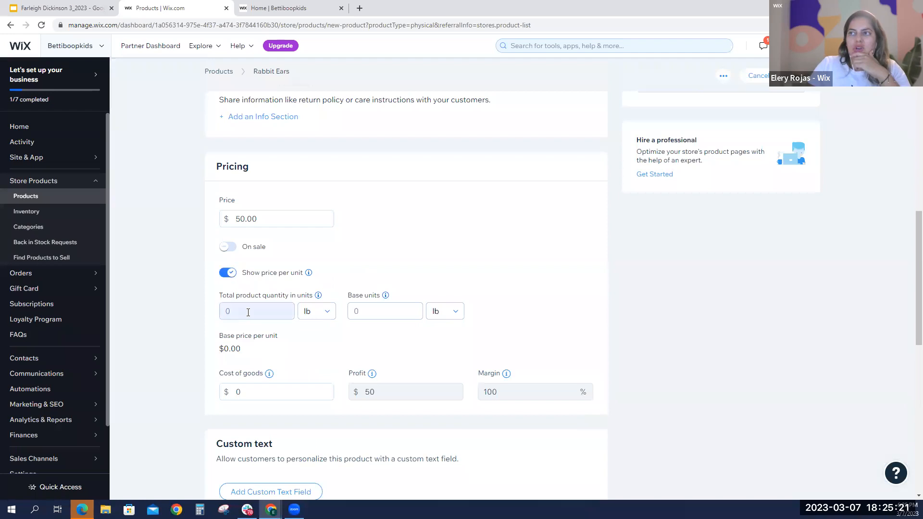
pyautogui.click(227, 272)
# - Turn on inventory tracking for the product with a stock of 400 and save the product
pyautogui.scroll(-4, 225, 280)
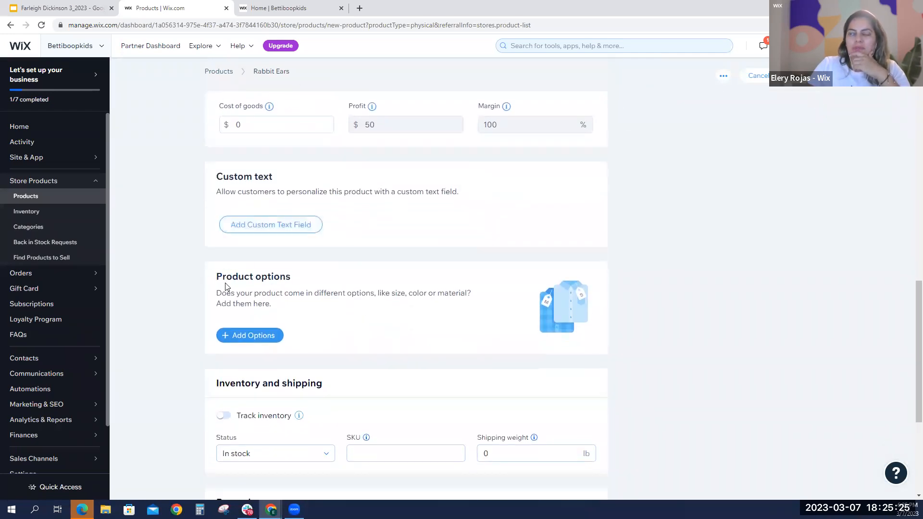
pyautogui.scroll(-2, 260, 279)
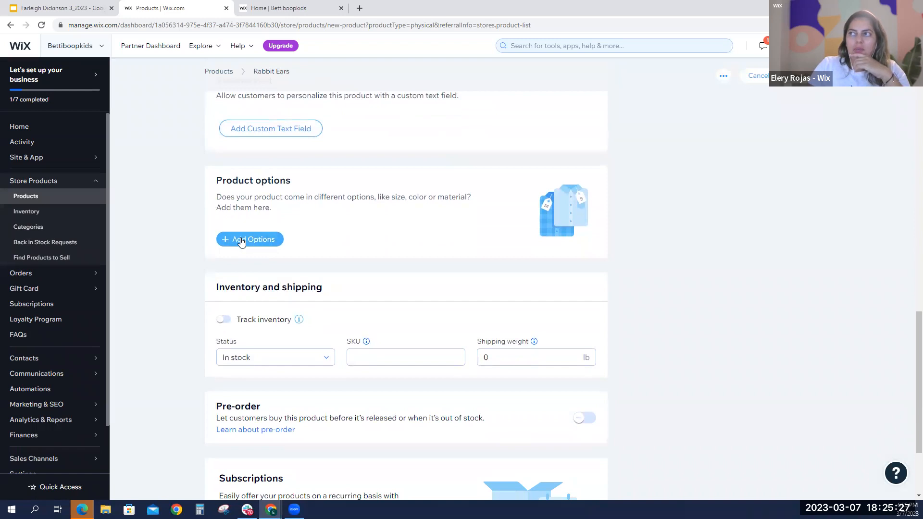
pyautogui.scroll(-2, 242, 243)
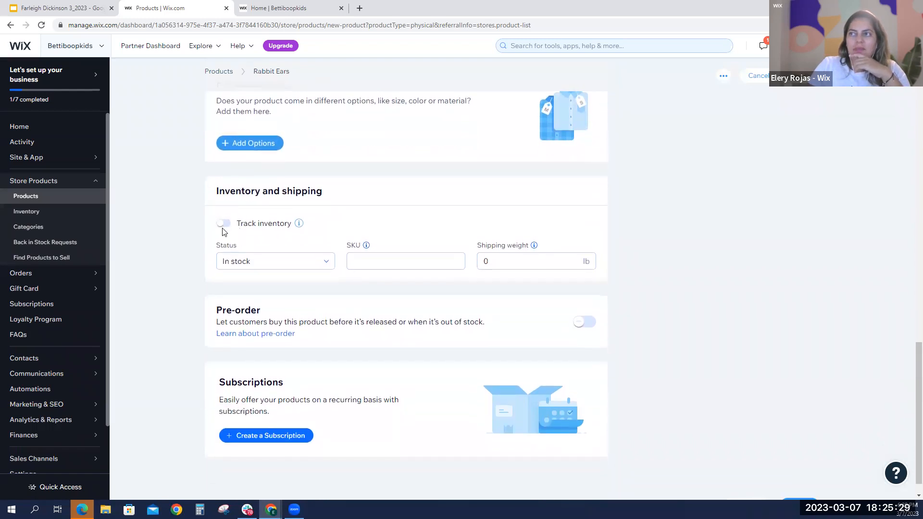
pyautogui.click(223, 224)
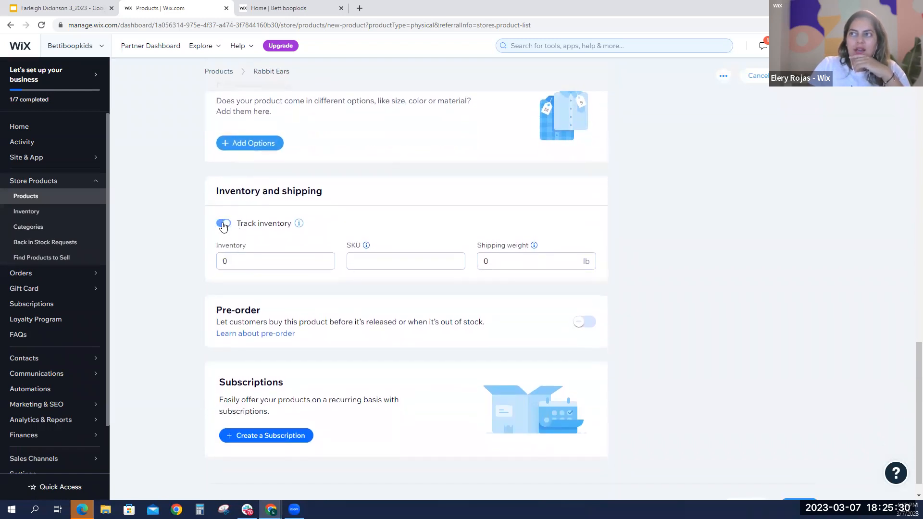
pyautogui.click(249, 260)
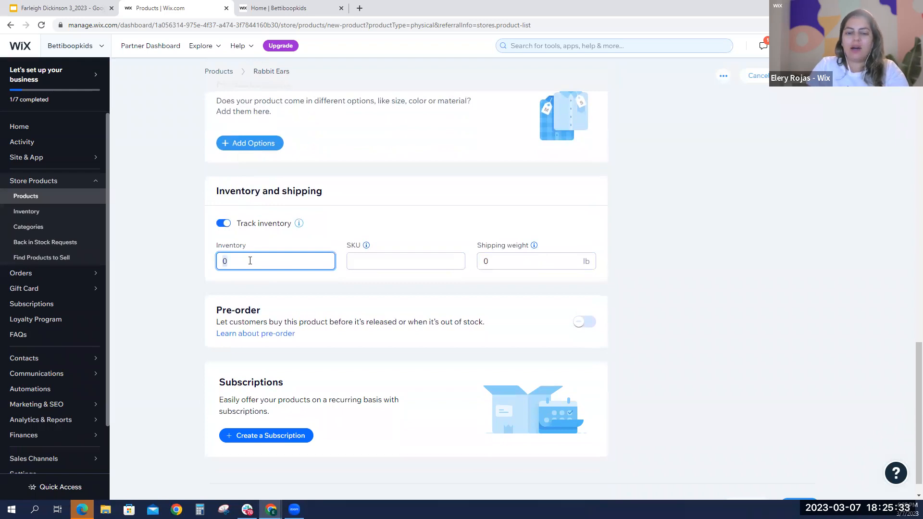
pyautogui.click(342, 287)
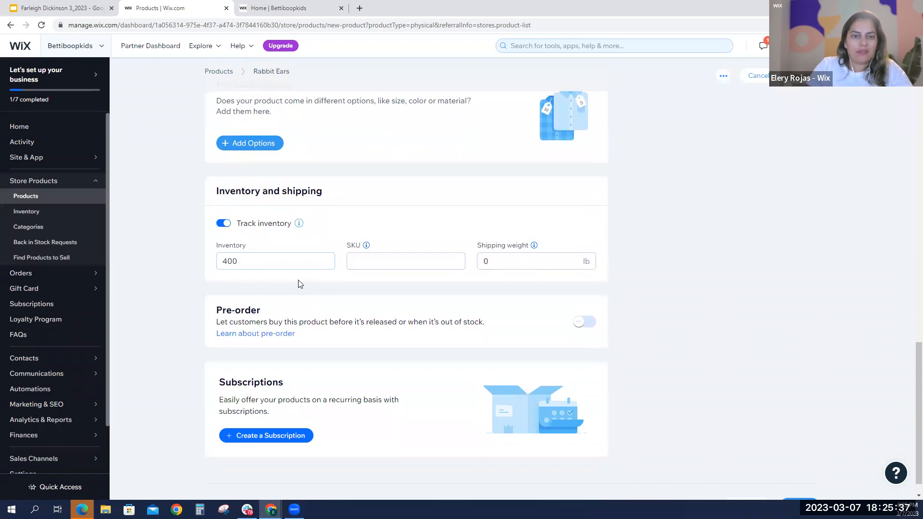
pyautogui.scroll(-1, 298, 284)
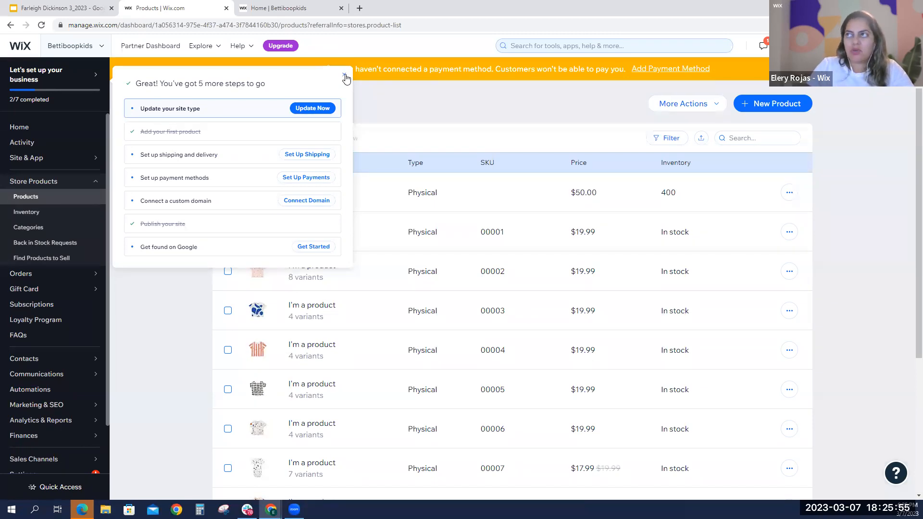
pyautogui.click(344, 76)
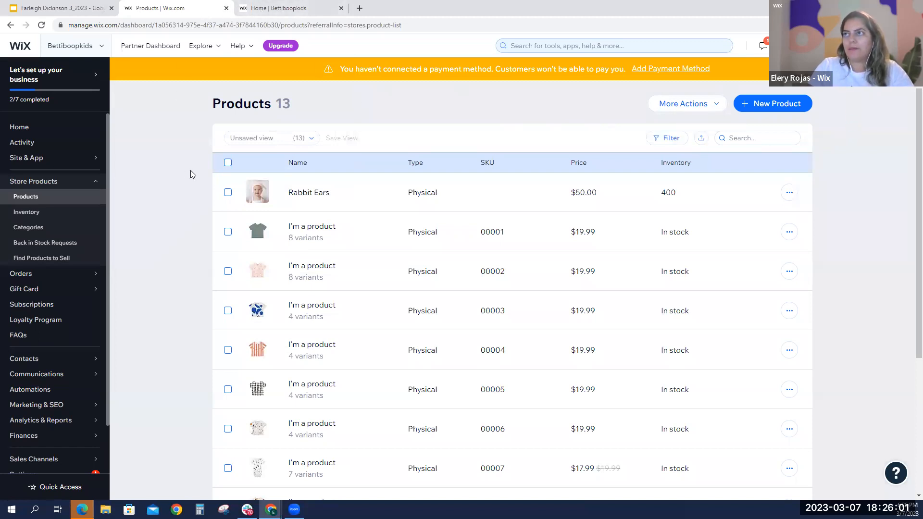
# - Reload the live Betti Boop Kids site and check the Shop Collection page for the new product
pyautogui.click(280, 7)
pyautogui.click(42, 26)
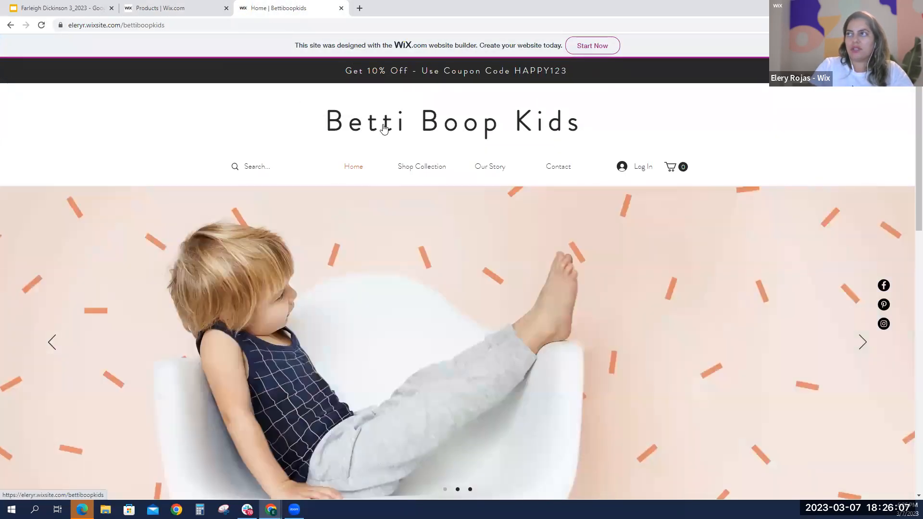
pyautogui.click(418, 173)
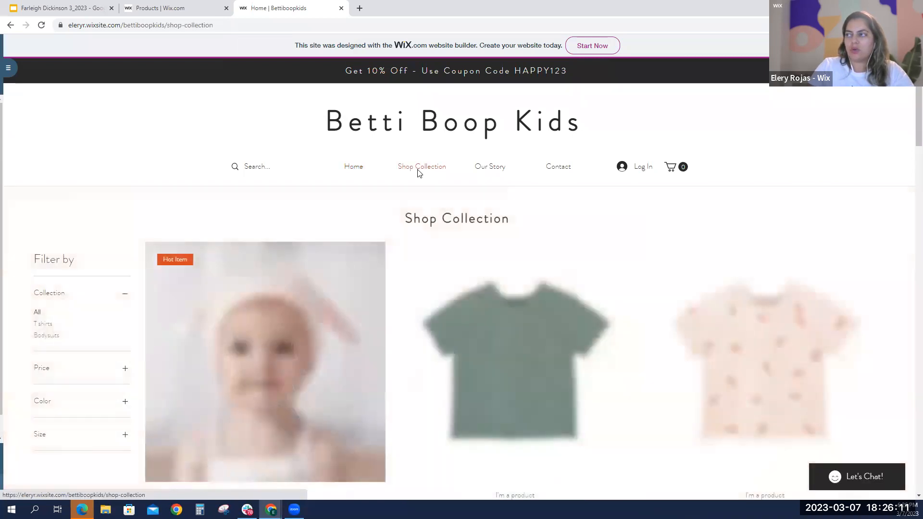
pyautogui.scroll(-2, 372, 234)
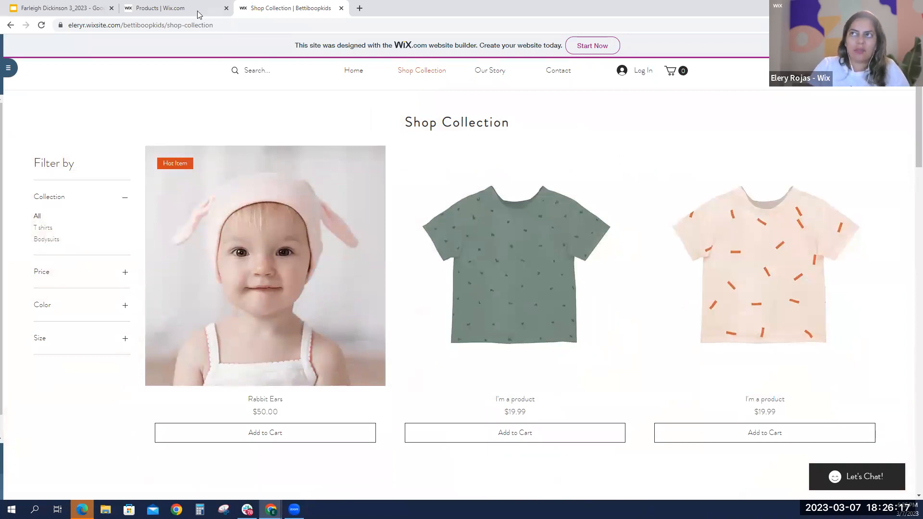
# - Open the Rabbit Ears product page on the live site and put one in the cart
pyautogui.click(282, 318)
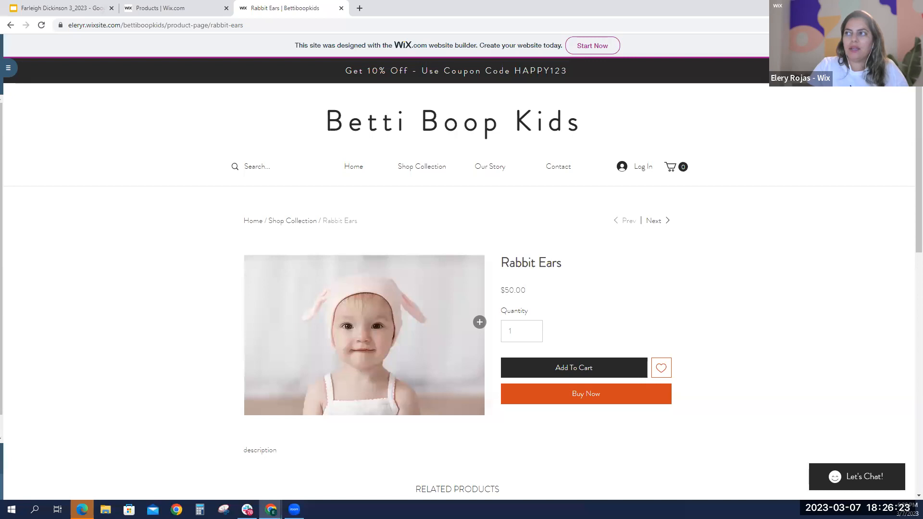
pyautogui.scroll(-2, 481, 322)
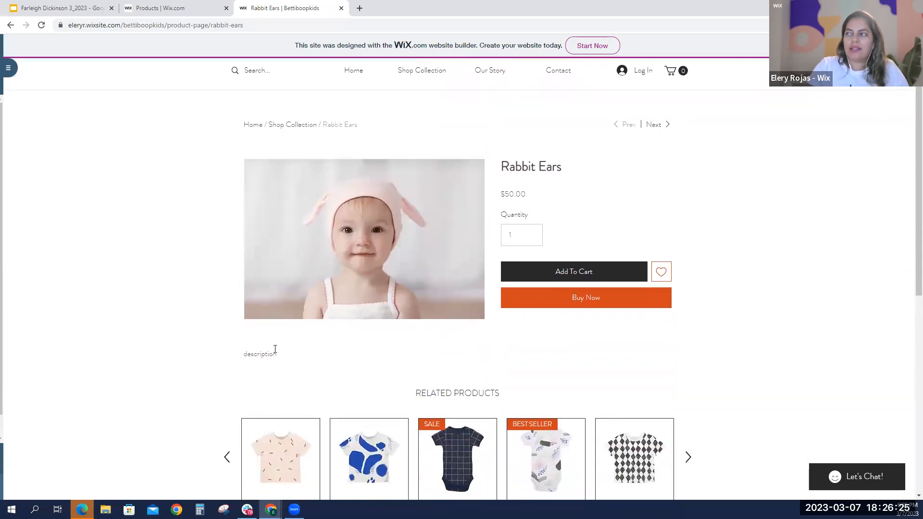
pyautogui.click(576, 301)
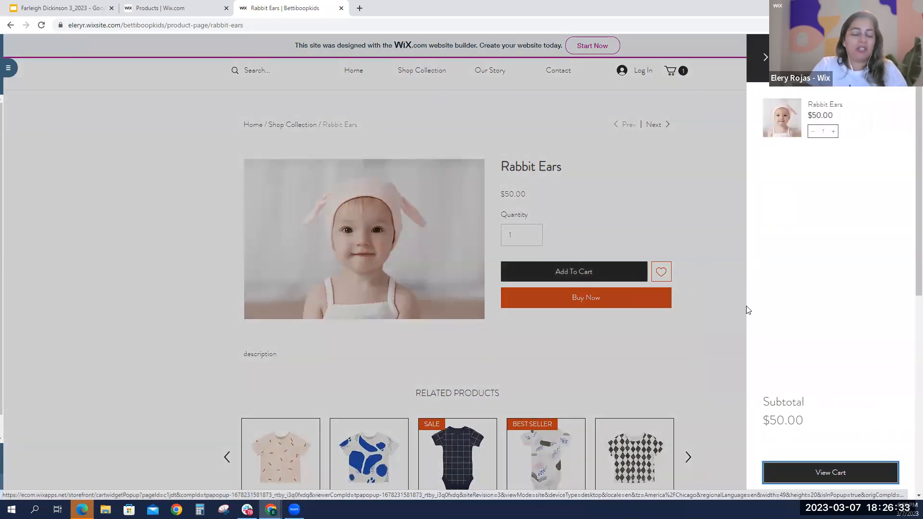
# - Switch back to the dashboard and look through the Inventory, Categories, Back in Stock Requests and Orders pages, plus the Gift Card options
pyautogui.click(188, 10)
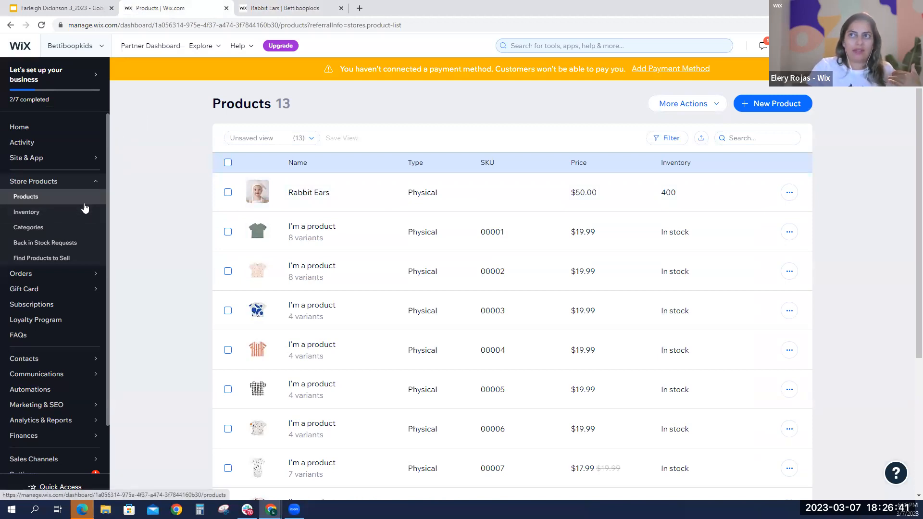
pyautogui.click(66, 212)
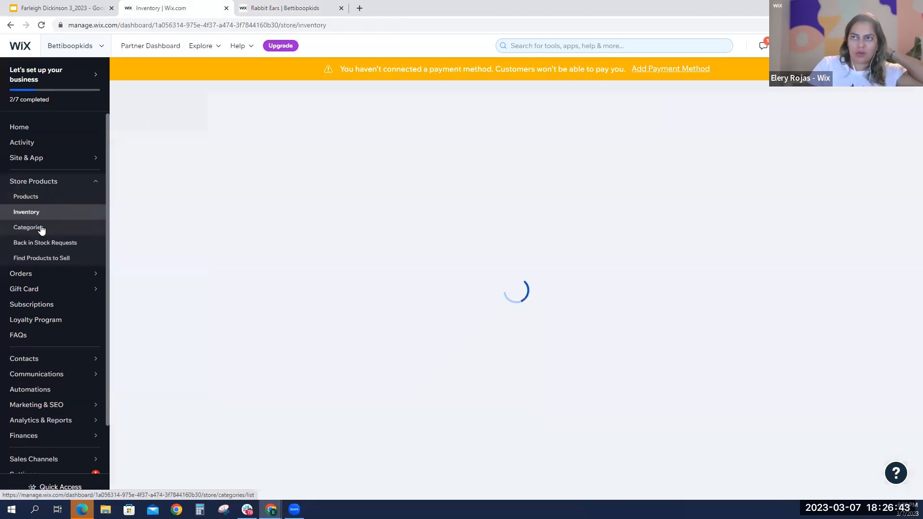
pyautogui.click(41, 229)
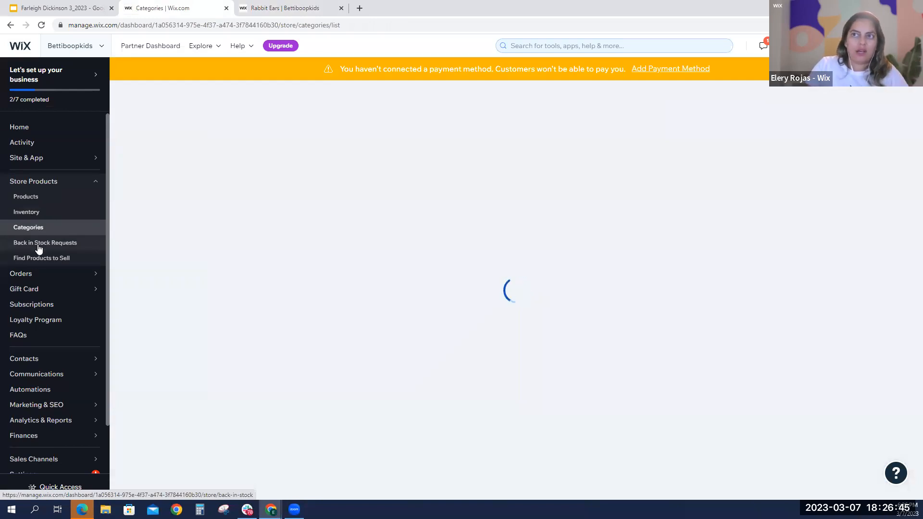
pyautogui.click(39, 243)
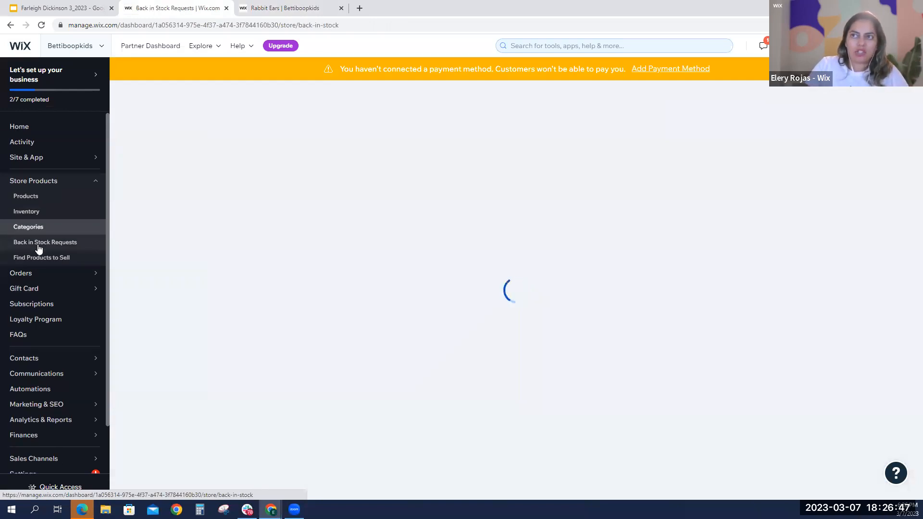
pyautogui.click(56, 278)
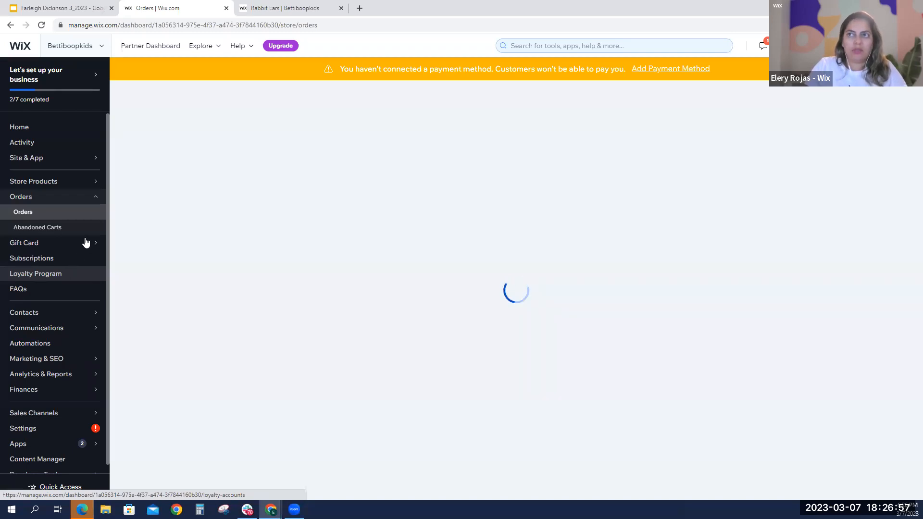
pyautogui.moveTo(62, 244)
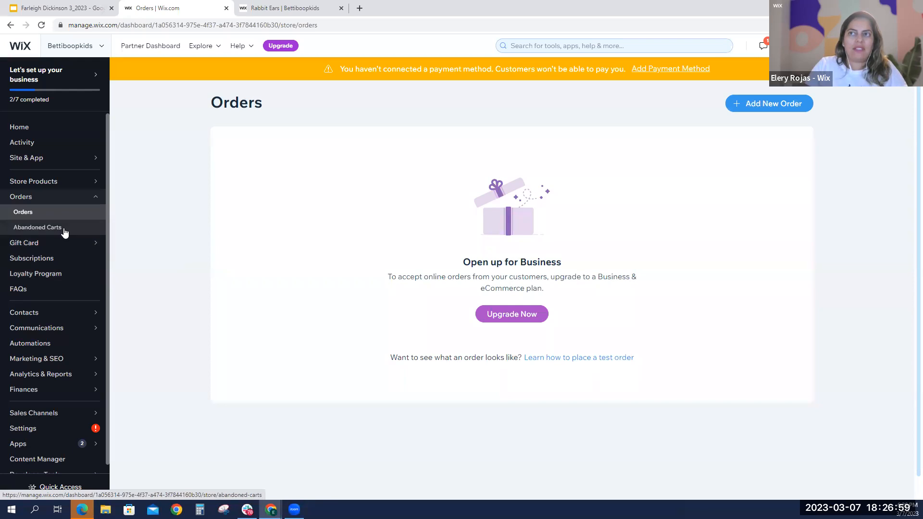
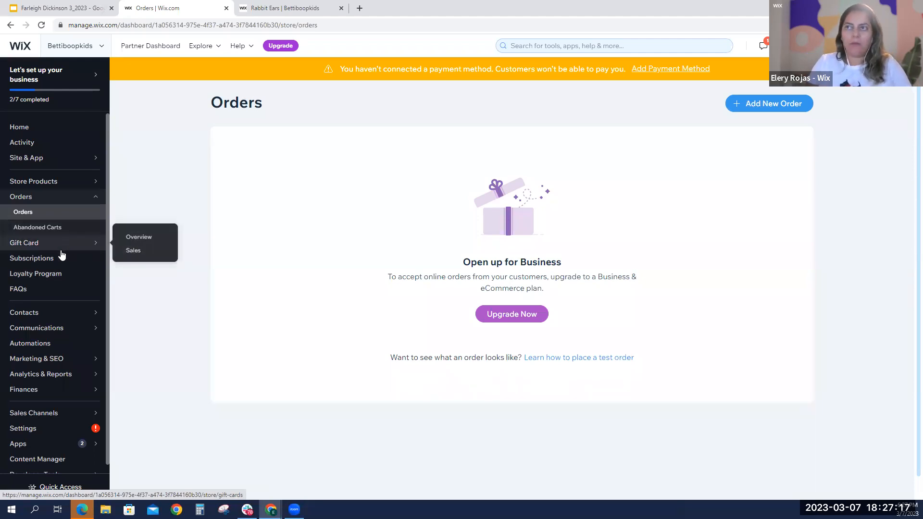
# - Start the Get found on Google SEO setup checklist from Marketing Home
pyautogui.click(62, 360)
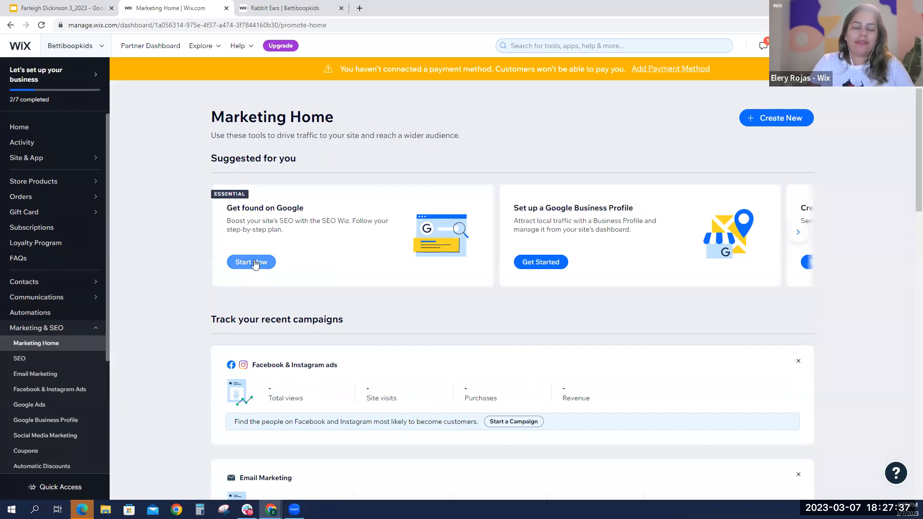
pyautogui.click(255, 264)
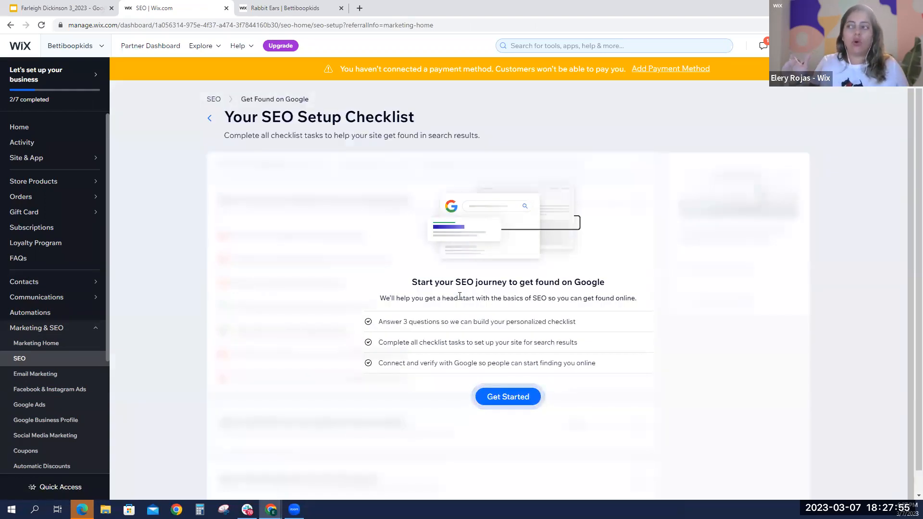
pyautogui.click(510, 399)
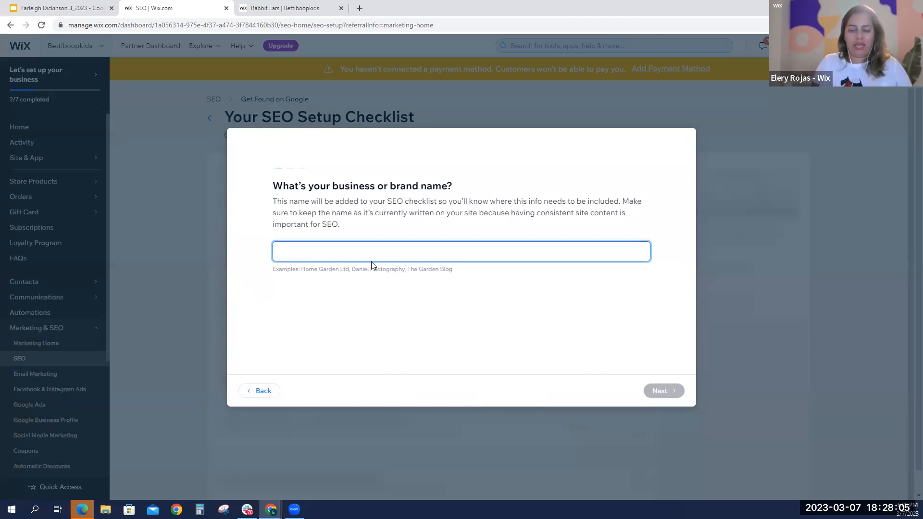
# - Enter betti boop kids as the business name and choose serving customers nationwide, worldwide or only online
pyautogui.write('bet')
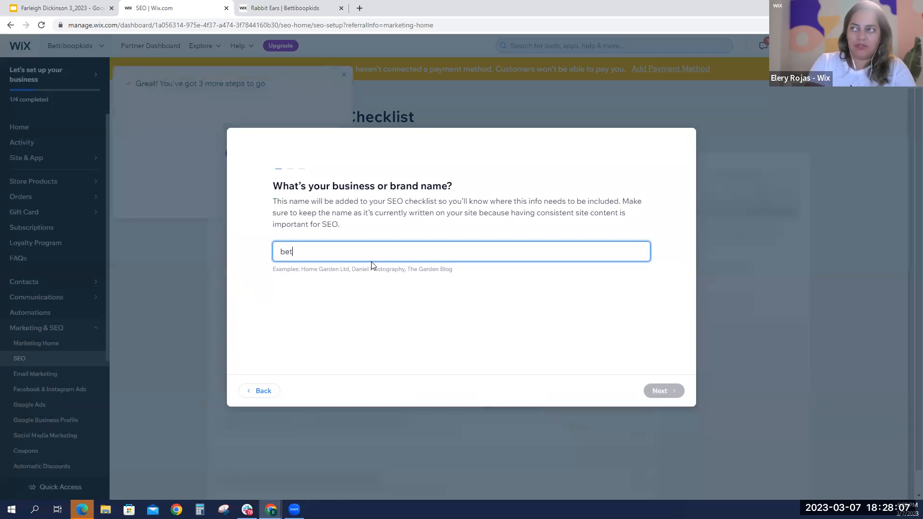
pyautogui.write('ti boop kids')
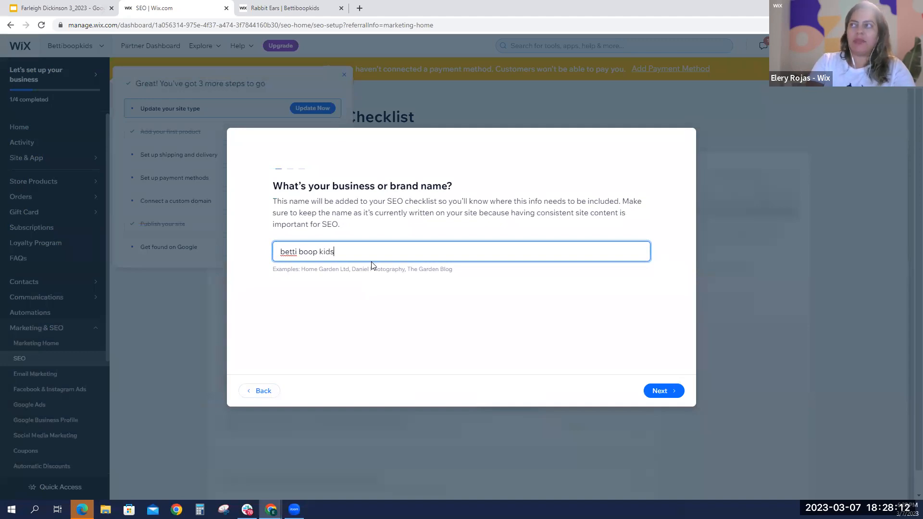
pyautogui.press('Return')
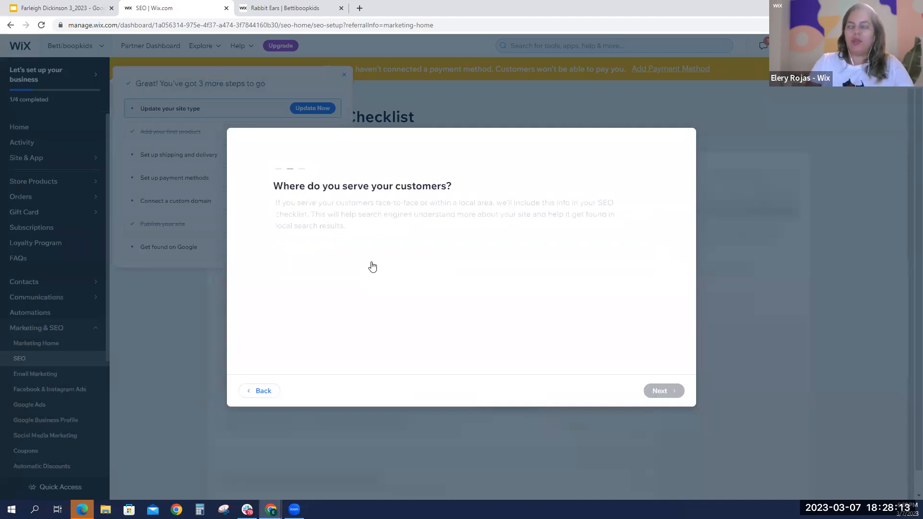
pyautogui.click(276, 277)
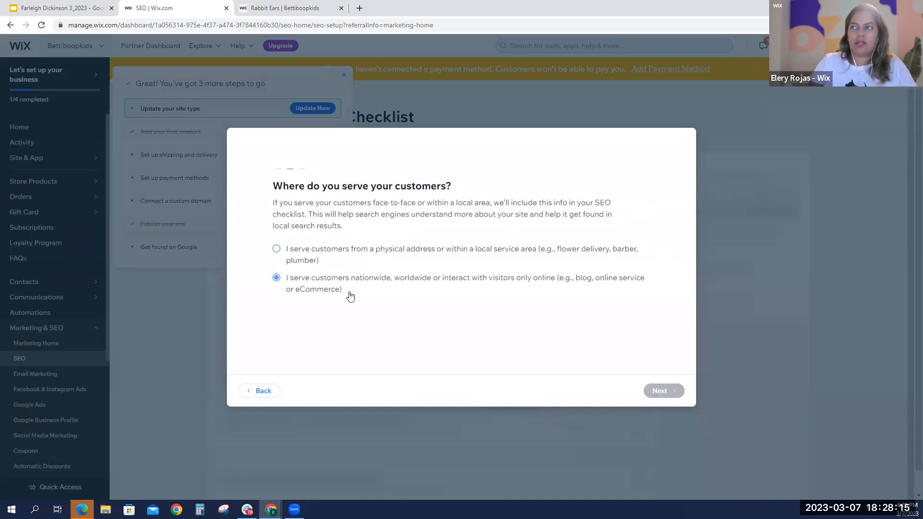
pyautogui.click(666, 392)
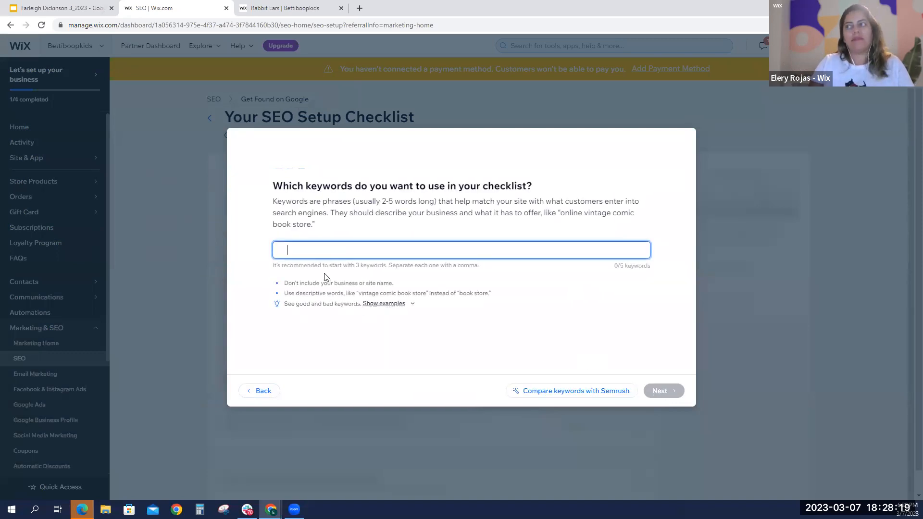
# - Show the good and bad keyword examples and enter Miami Baby kids clothing as the first SEO keyword
pyautogui.click(393, 306)
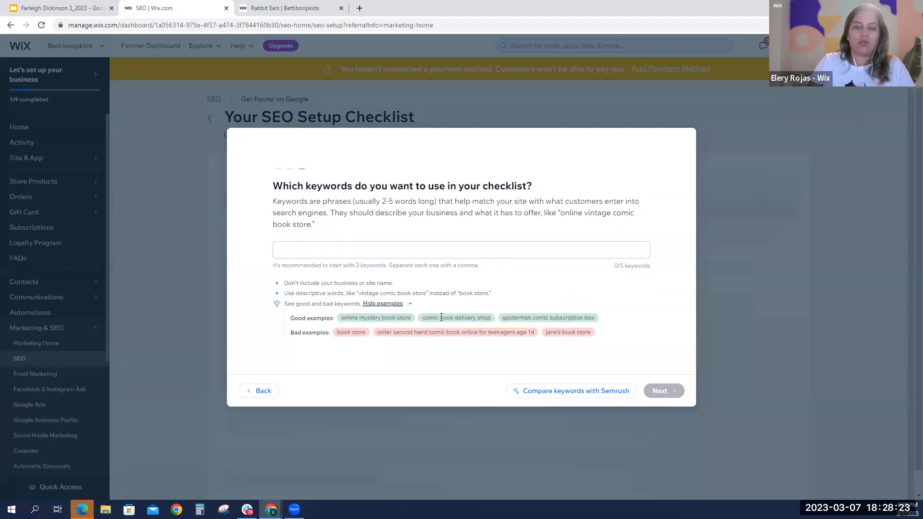
pyautogui.click(307, 245)
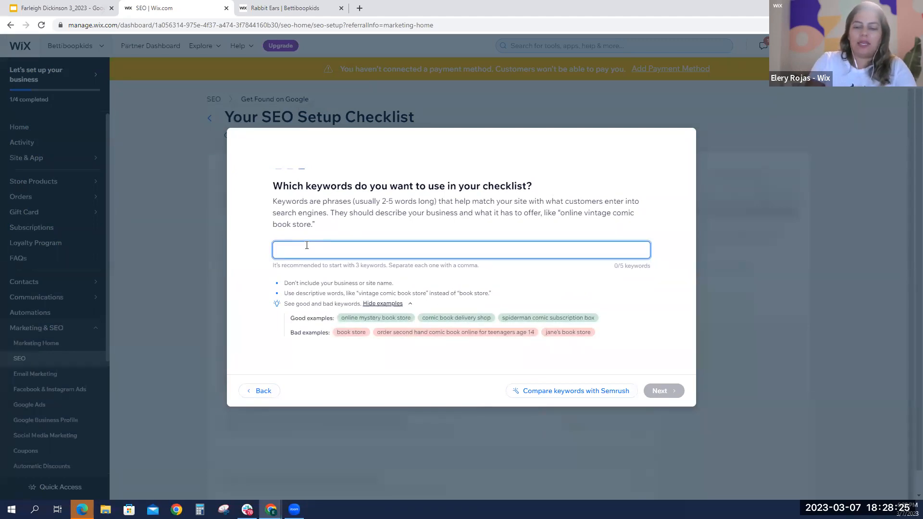
pyautogui.write('Miami')
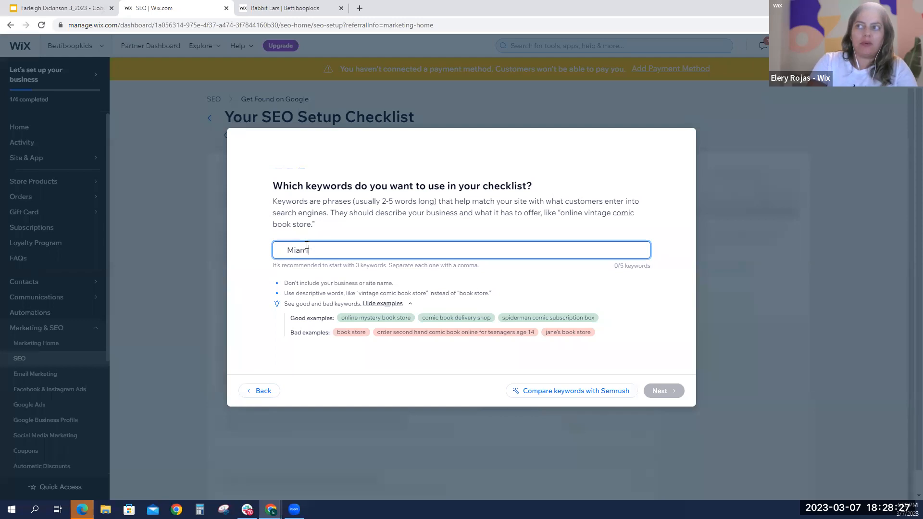
pyautogui.write(' Baby')
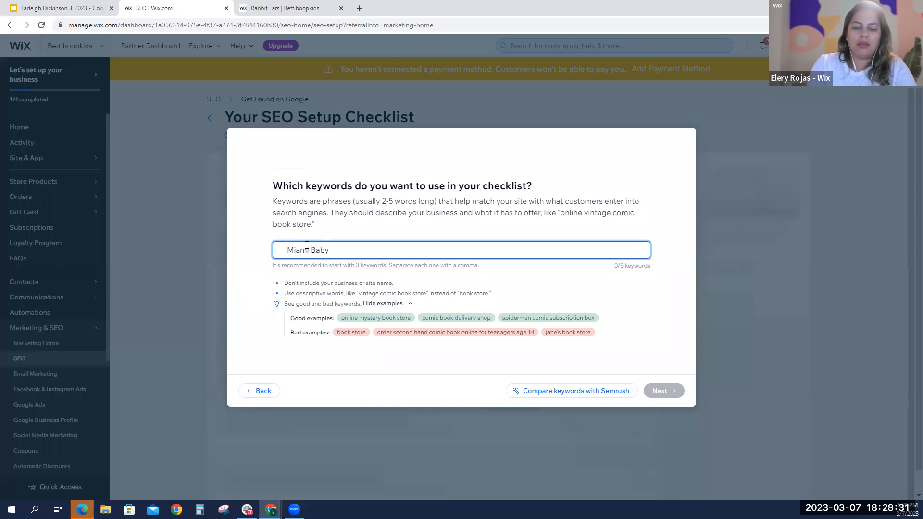
pyautogui.write(' kids clothing')
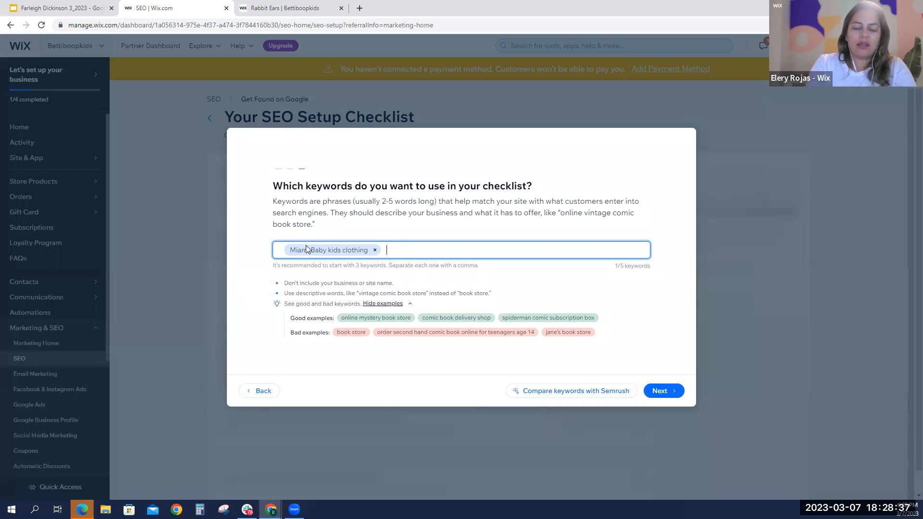
# - Add the keywords "bunny ears hat for kids age 3 age 4 age 5" and "example", and generate the SEO checklist
pyautogui.write(',bunny ears')
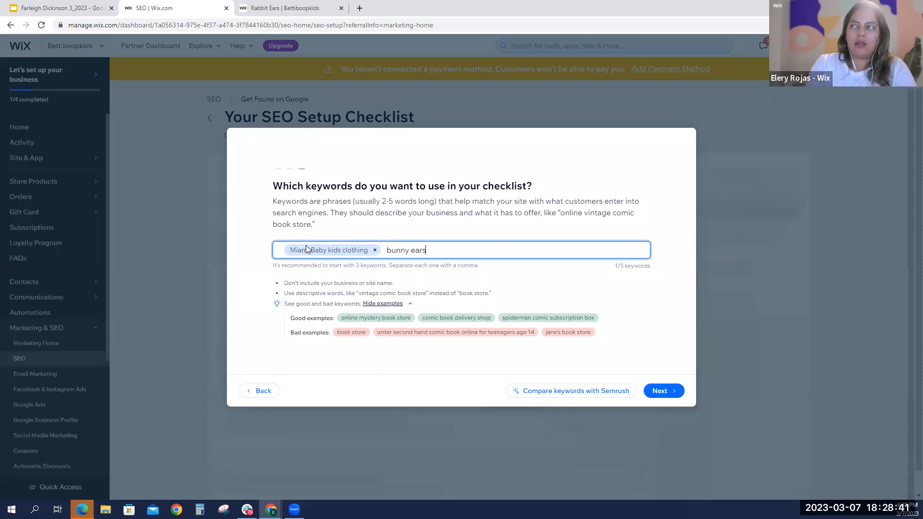
pyautogui.write(' hat f')
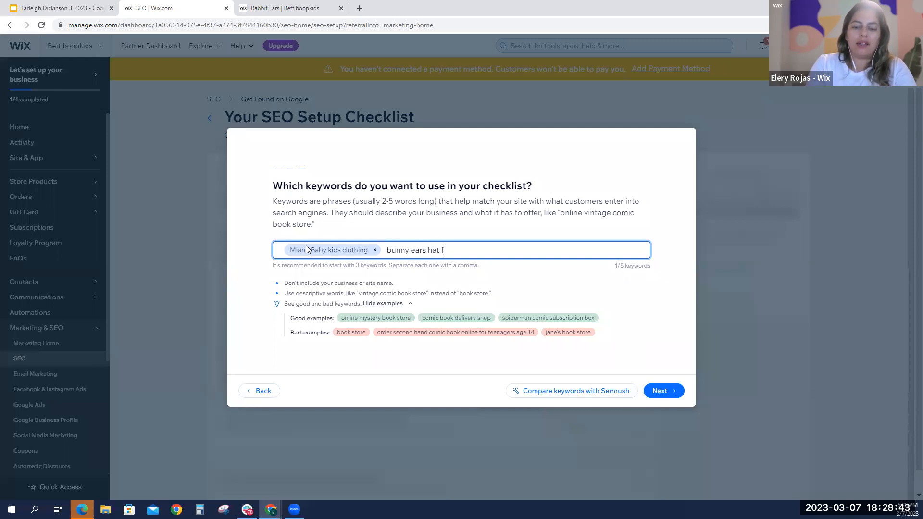
pyautogui.write('or kids age 3 age 4 age 5')
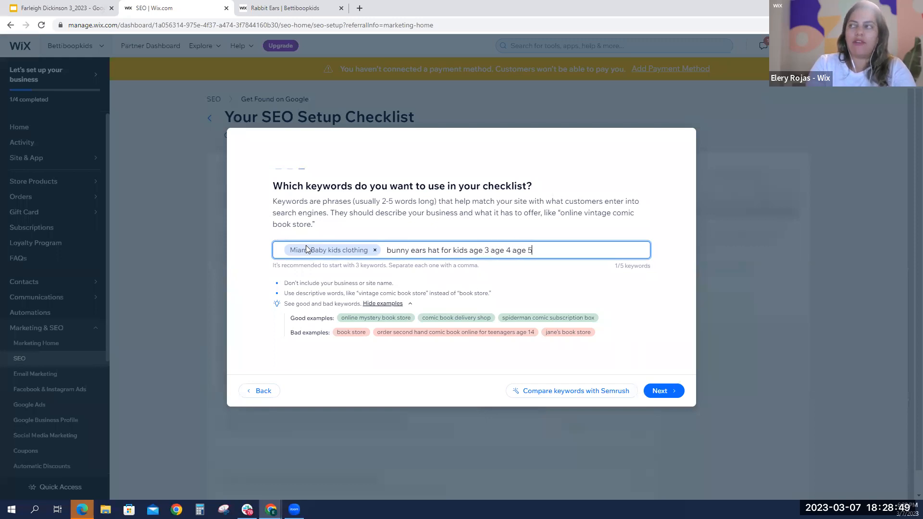
pyautogui.press('Return')
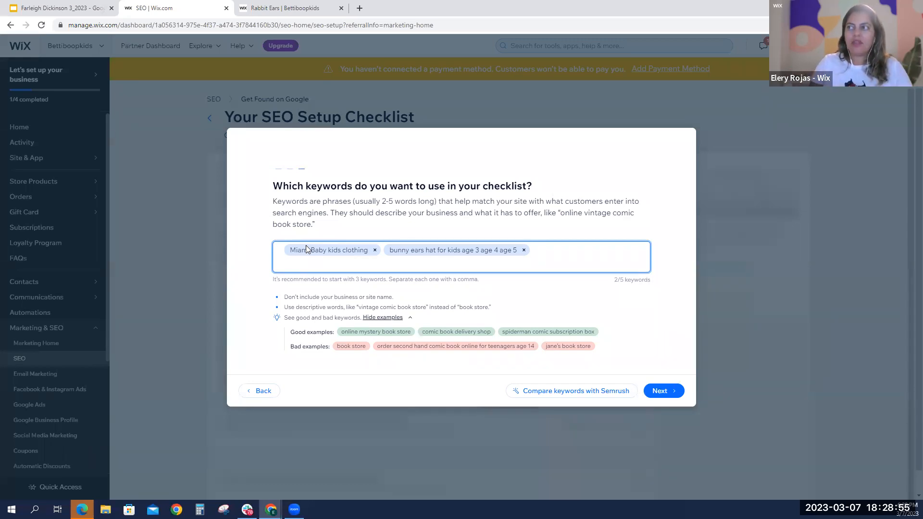
pyautogui.moveTo(353, 352)
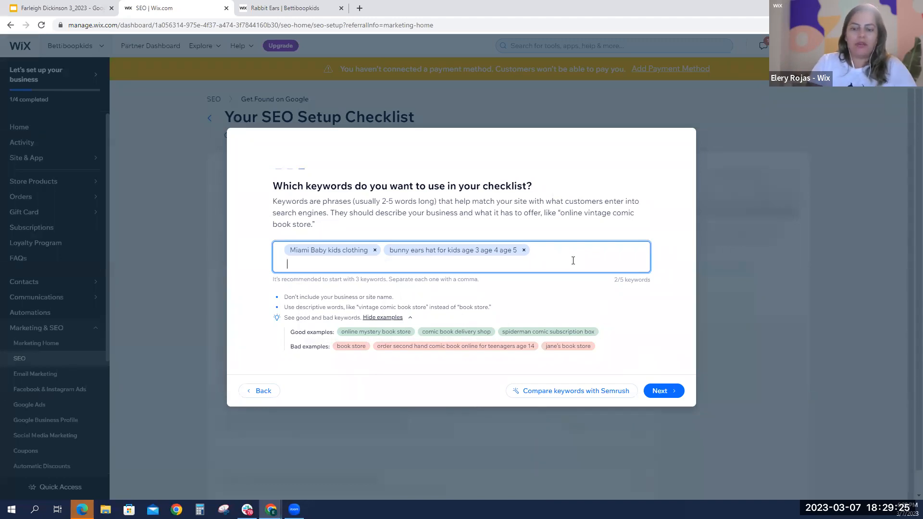
pyautogui.write('example')
pyautogui.press('Return')
pyautogui.click(662, 393)
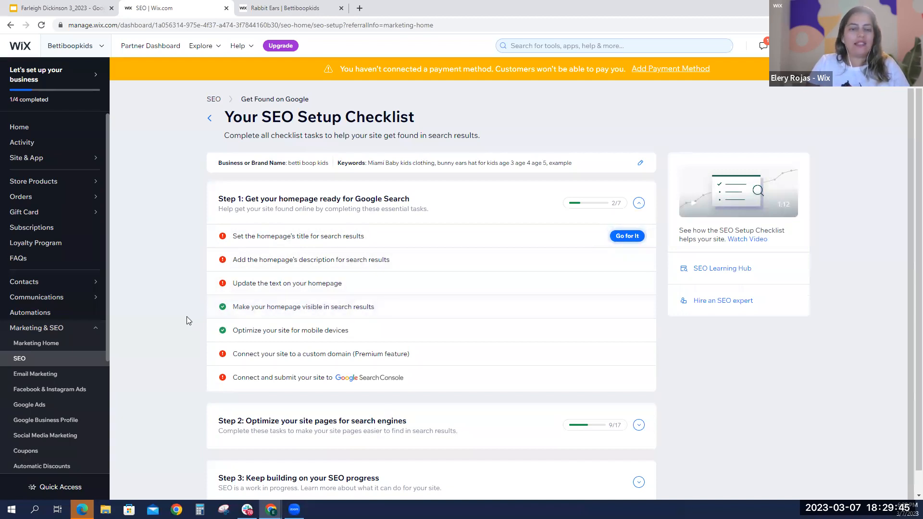
# - Look through the SEO checklist and the Email Marketing, Facebook & Instagram Ads, Social Media Marketing, Coupons and Logo Maker pages
pyautogui.scroll(-1, 183, 316)
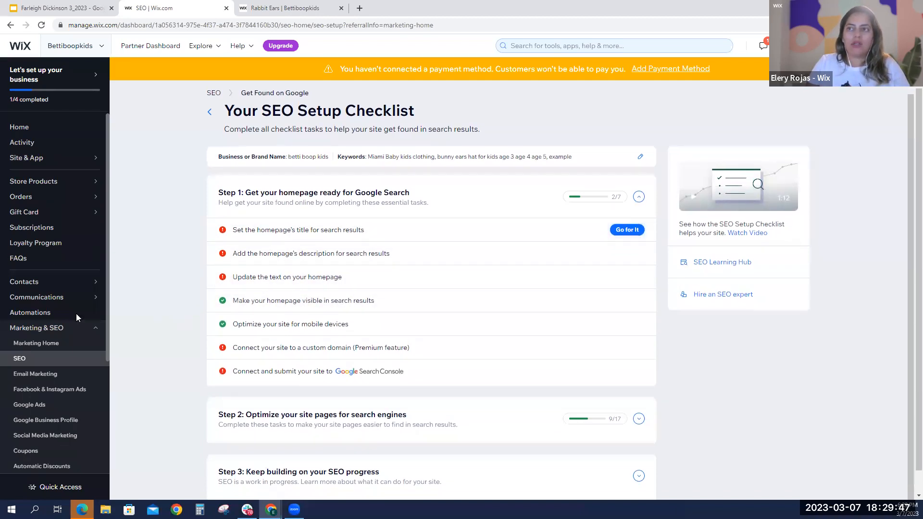
pyautogui.scroll(-3, 76, 313)
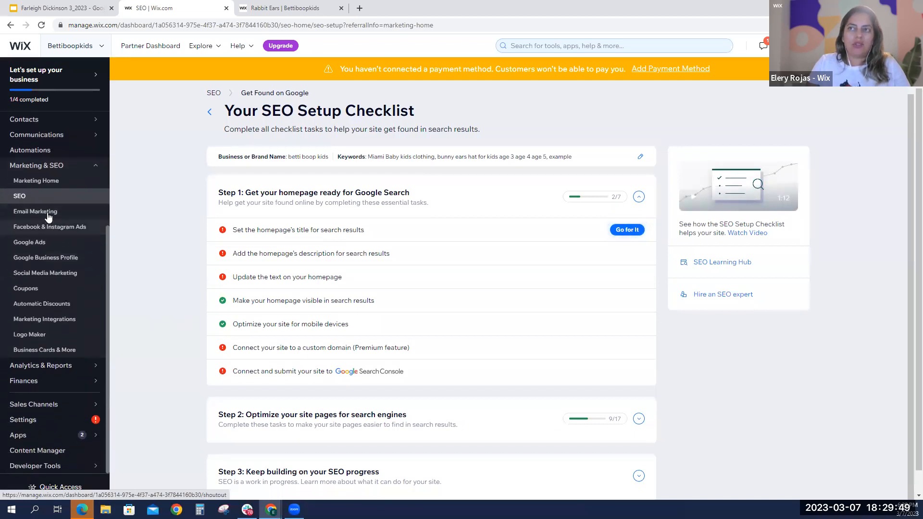
pyautogui.click(49, 216)
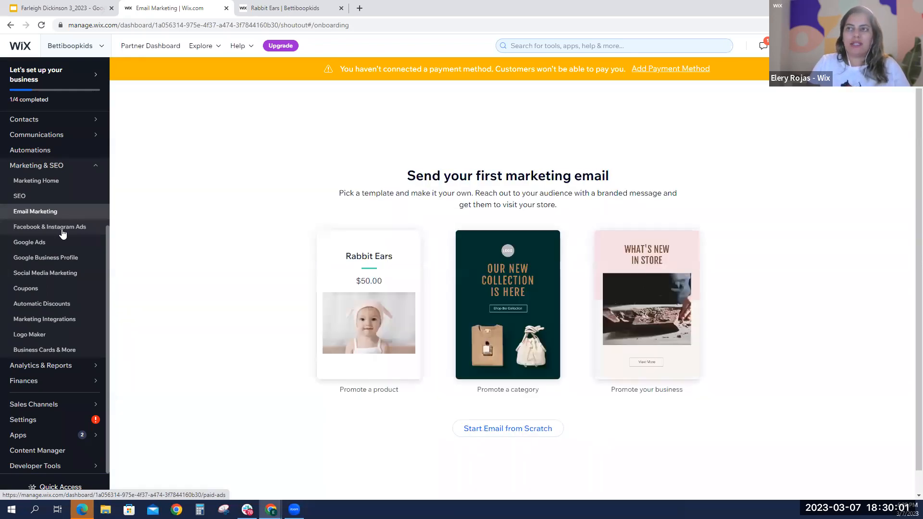
pyautogui.click(62, 234)
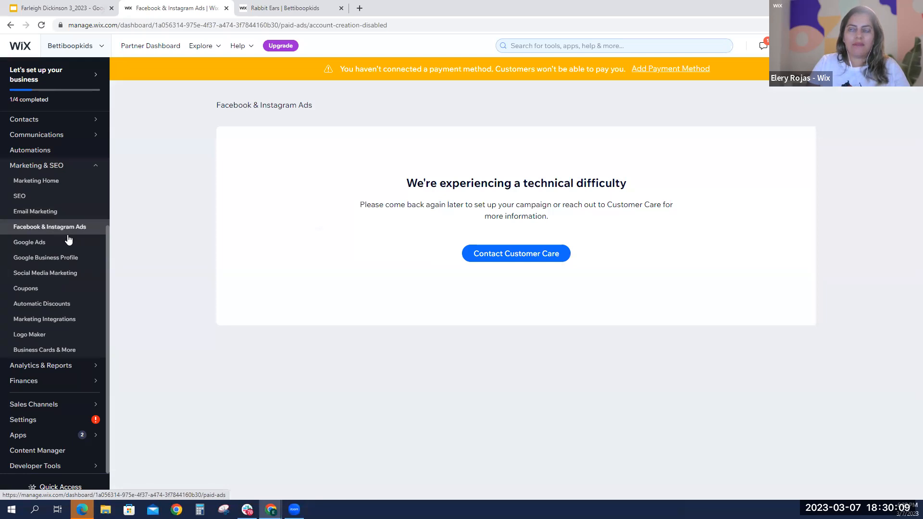
pyautogui.click(75, 278)
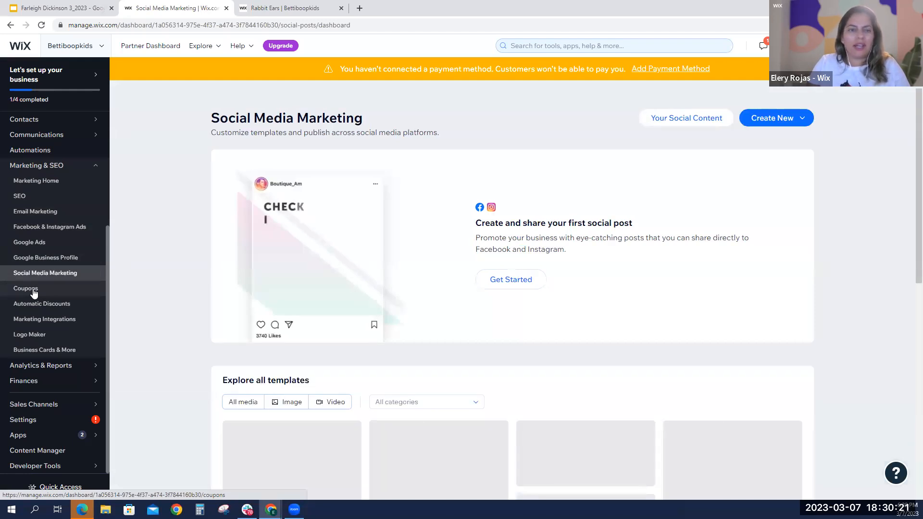
pyautogui.click(33, 290)
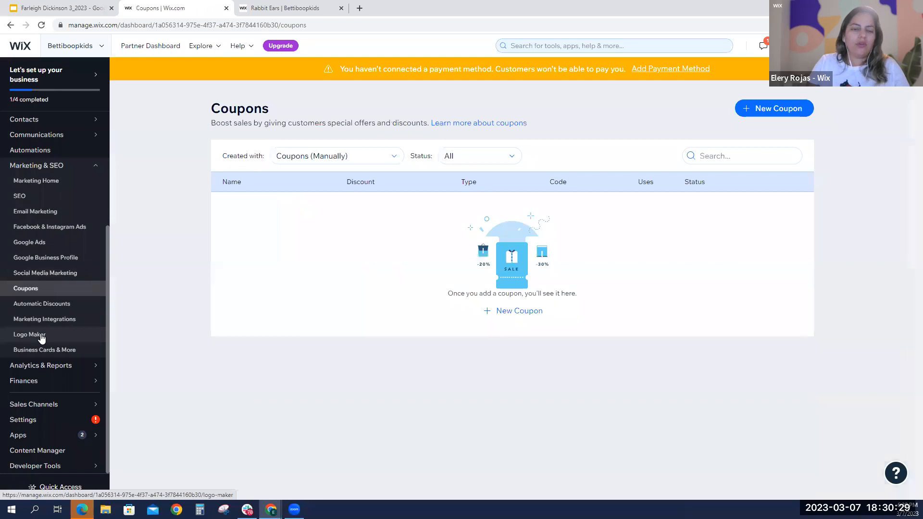
pyautogui.click(42, 337)
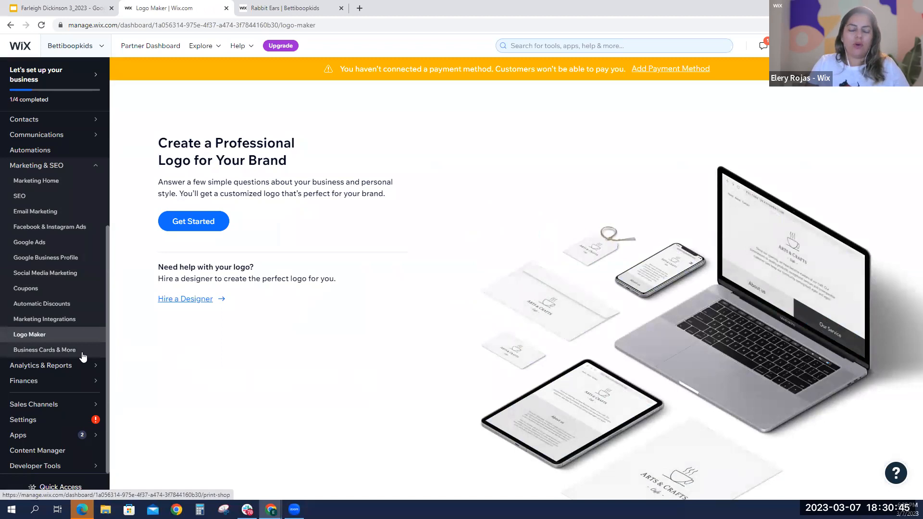
pyautogui.scroll(3, 84, 288)
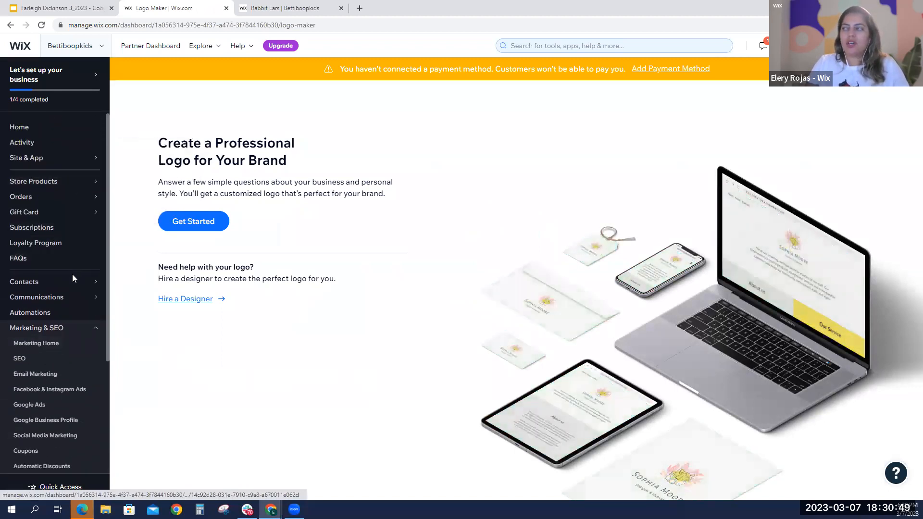
pyautogui.scroll(-3, 72, 278)
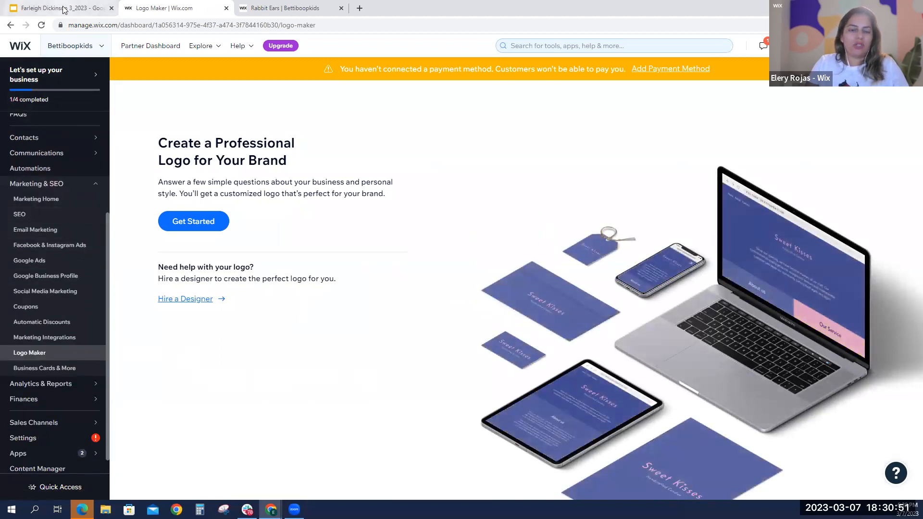
# - Switch to the Google Slides presentation and advance through the Manage your Website section to the free premium year slide
pyautogui.click(64, 10)
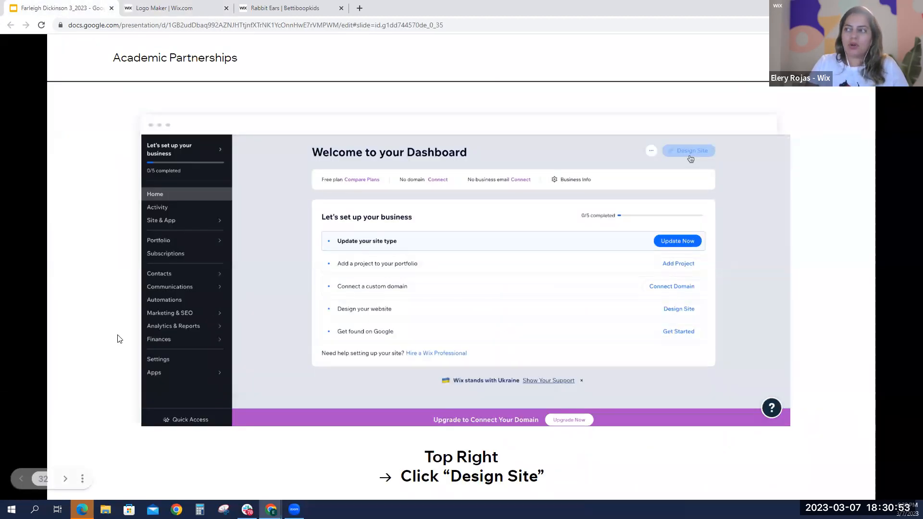
pyautogui.press('Right')
pyautogui.press('Right')
pyautogui.press('Right')
pyautogui.press('Right')
pyautogui.press('Right')
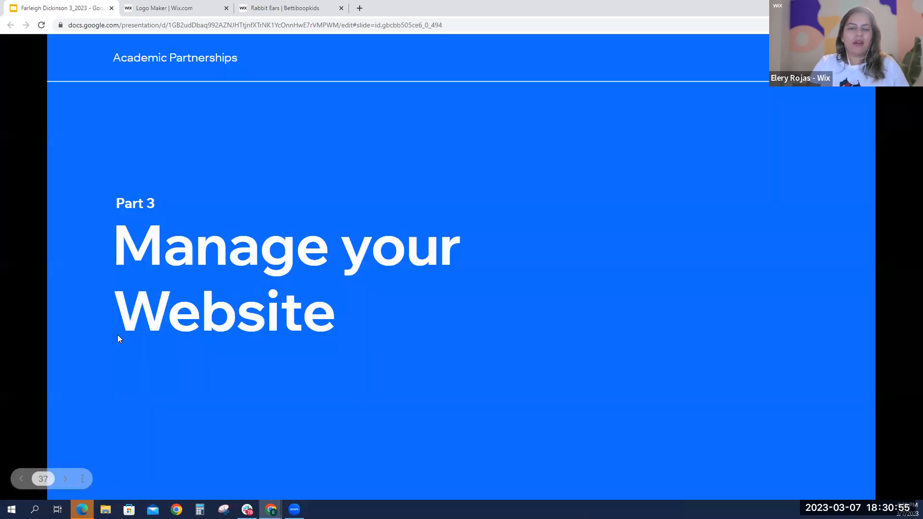
pyautogui.press('Right')
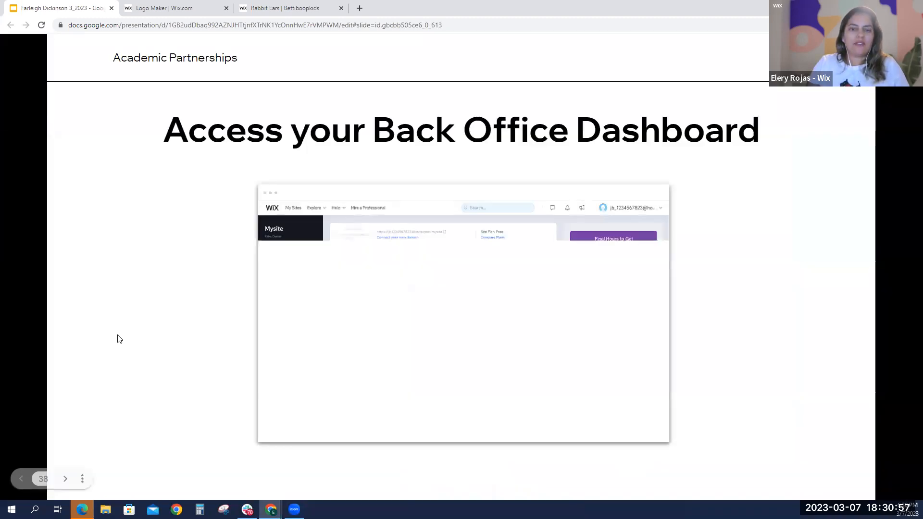
pyautogui.press('Right')
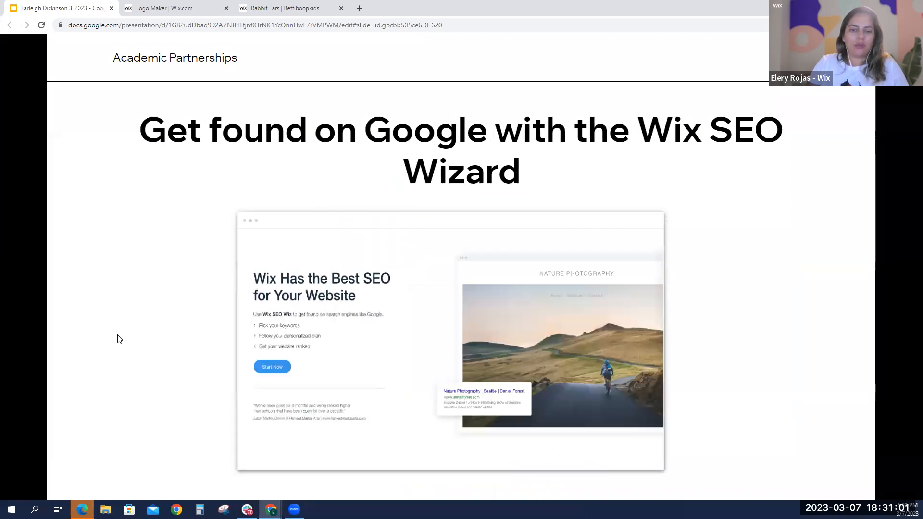
pyautogui.press('Right')
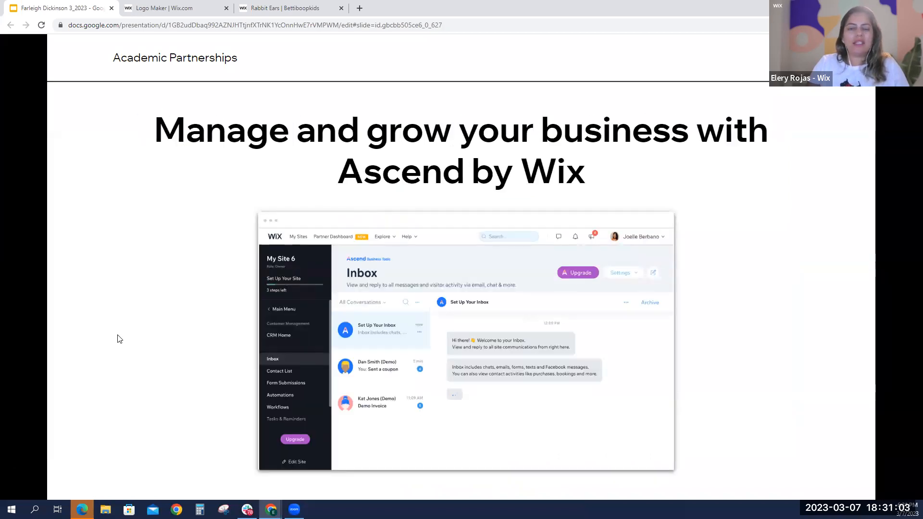
pyautogui.press('Right')
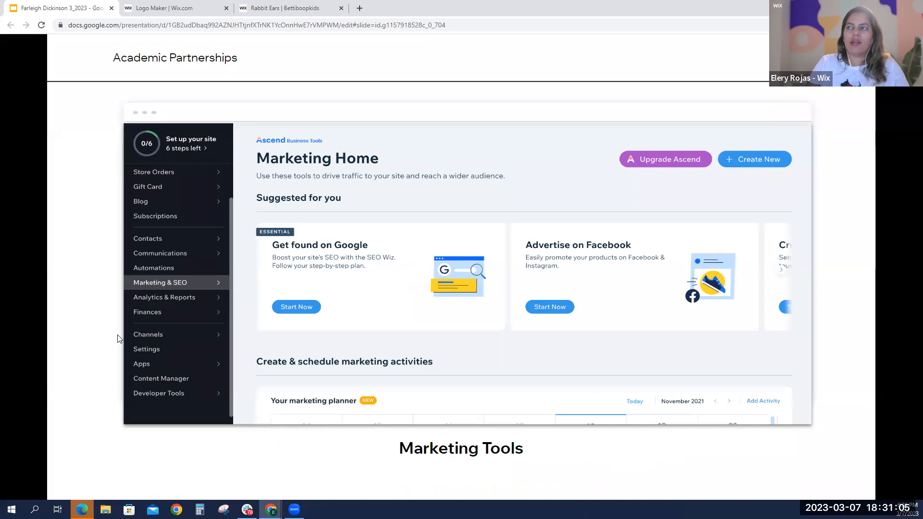
pyautogui.press('Right')
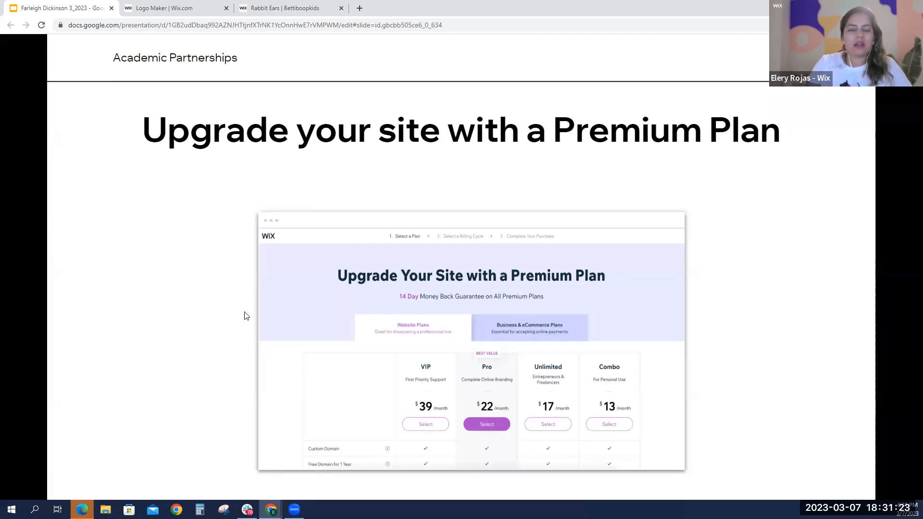
pyautogui.press('Right')
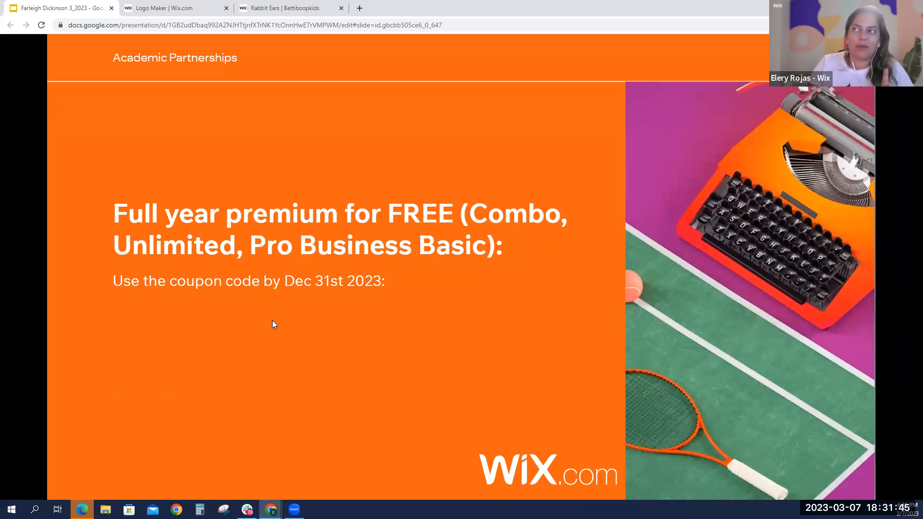
# - Go through the Additional Resources slides, including the Help Center, eCommerce School, design inspiration and FAQ, up to the Thank You slide
pyautogui.click(180, 352)
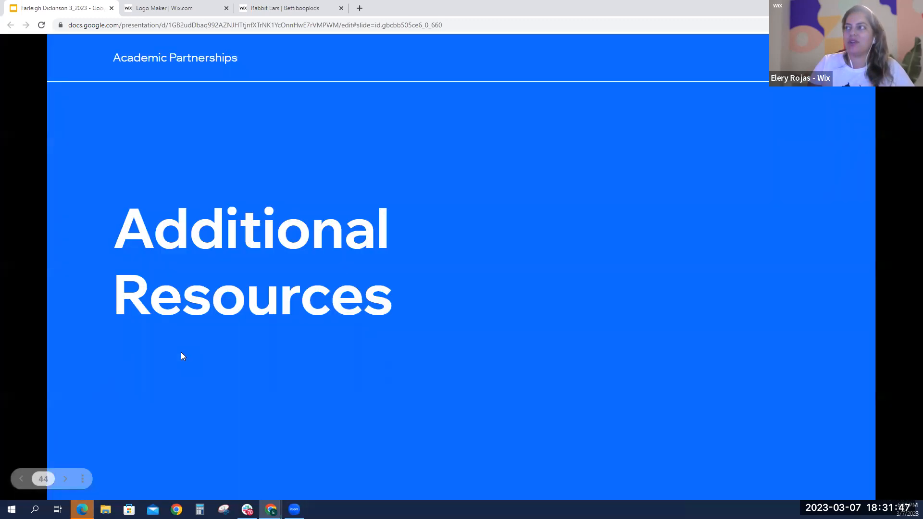
pyautogui.click(181, 355)
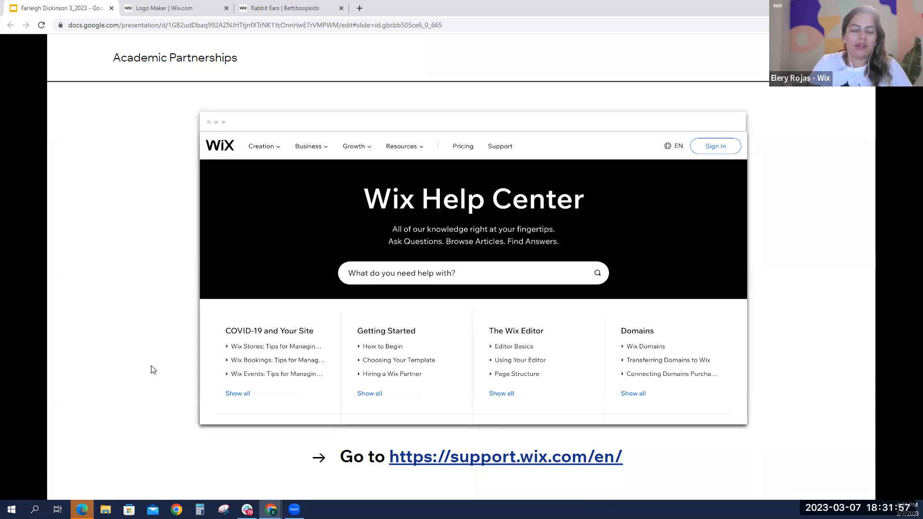
pyautogui.press('Right')
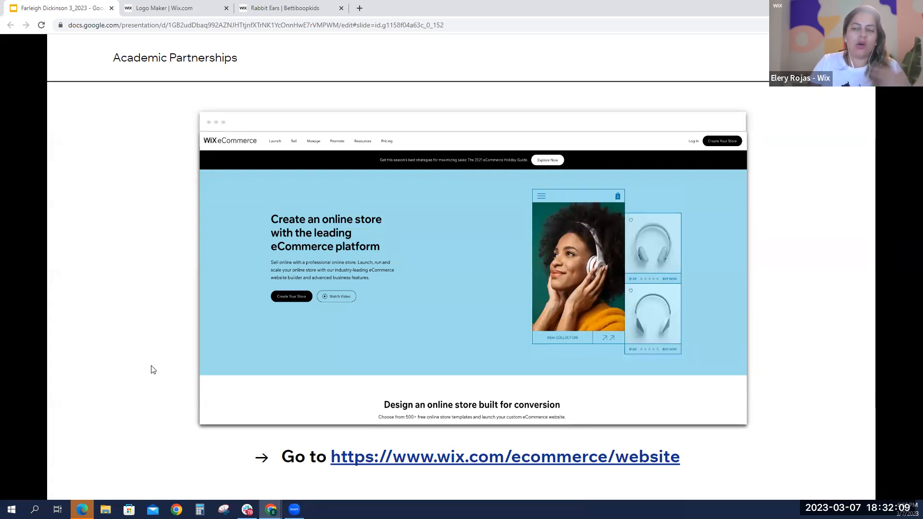
pyautogui.press('Right')
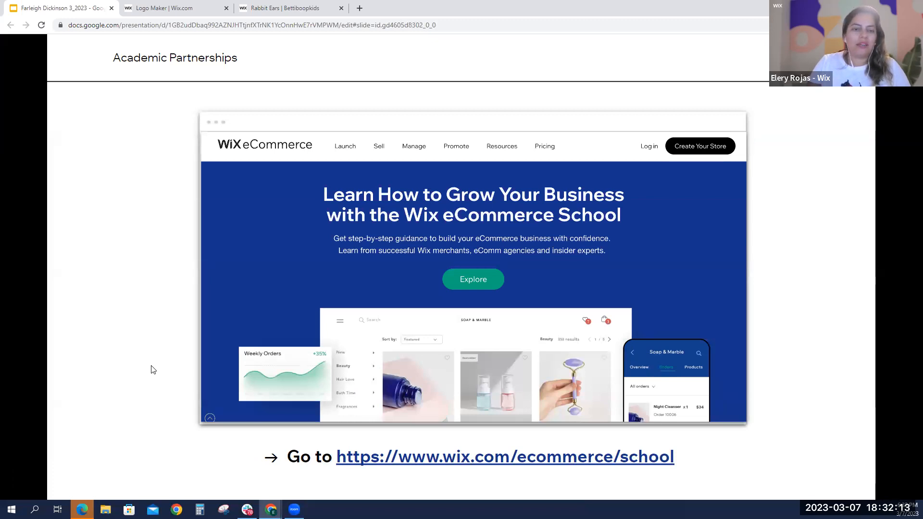
pyautogui.press('Right')
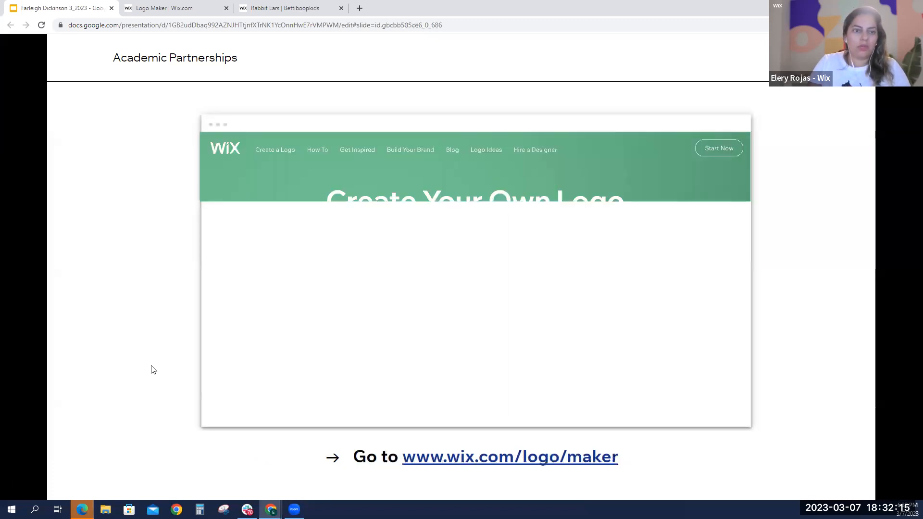
pyautogui.press('Right')
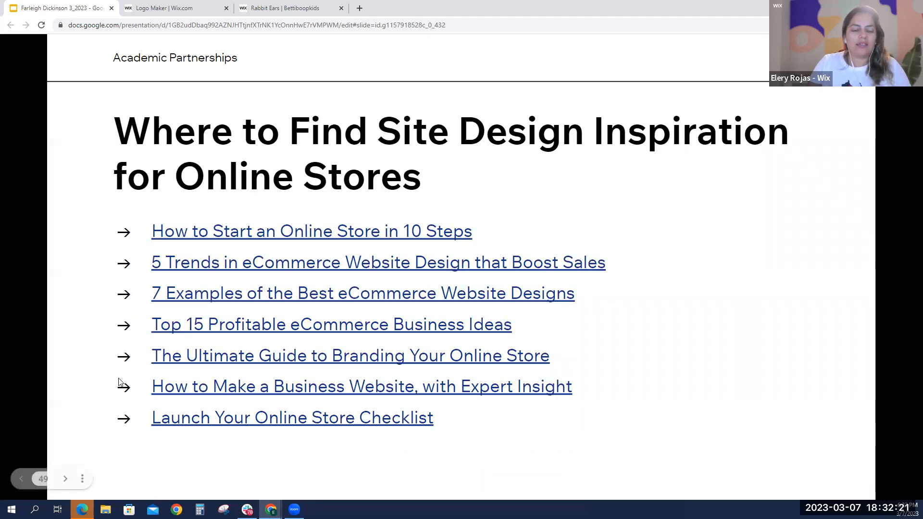
pyautogui.press('Right')
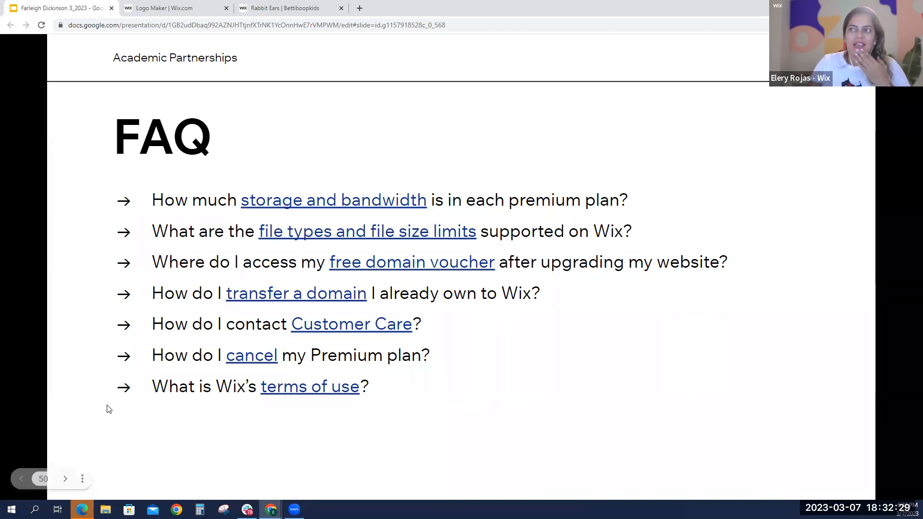
pyautogui.click(144, 414)
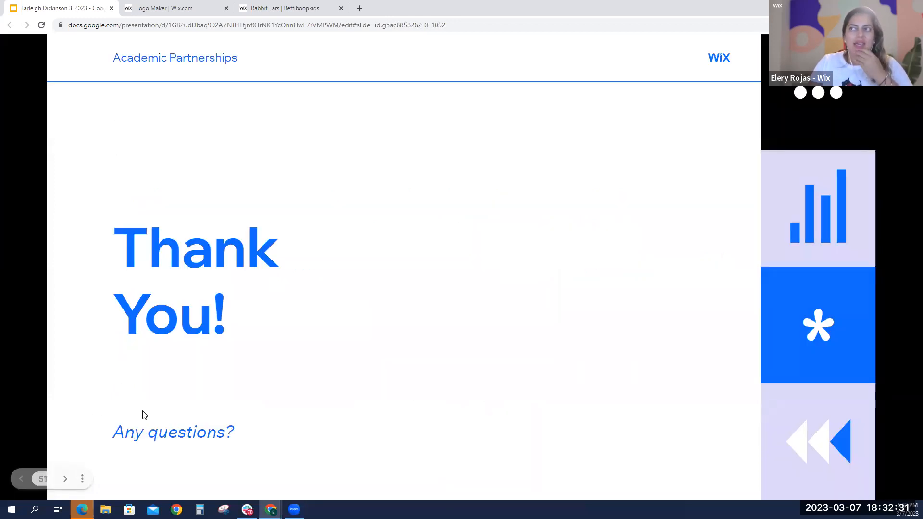